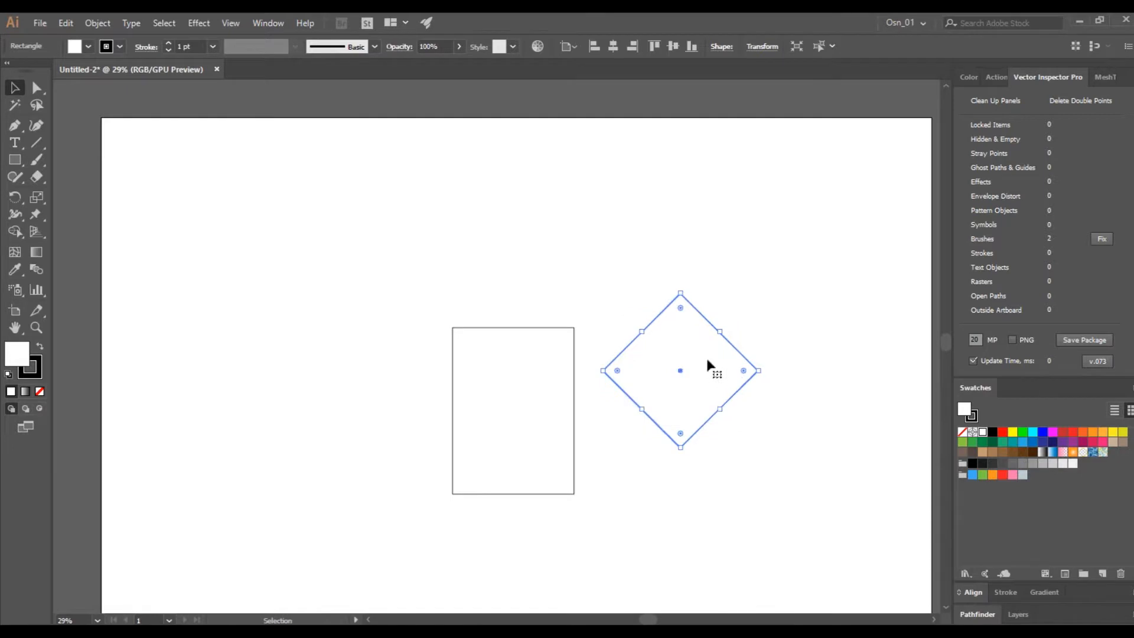
Line up the rectangle with the diamond so its upper corners meet the diamond's side corners, adjusting the rectangle's width to fit.
{"action": "left_click", "coordinate": [557, 446]}
{"action": "left_click_drag", "start_coordinate": [577, 412], "coordinate": [590, 407]}
{"action": "scroll", "coordinate": [600, 403], "scroll_direction": "up", "scroll_amount": 4}
{"action": "scroll", "coordinate": [539, 334], "scroll_direction": "up", "scroll_amount": 3}
{"action": "left_click", "coordinate": [394, 182]}
{"action": "left_click", "coordinate": [503, 348]}
{"action": "left_click_drag", "start_coordinate": [565, 524], "coordinate": [568, 527]}
{"action": "scroll", "coordinate": [459, 296], "scroll_direction": "left", "scroll_amount": 5}
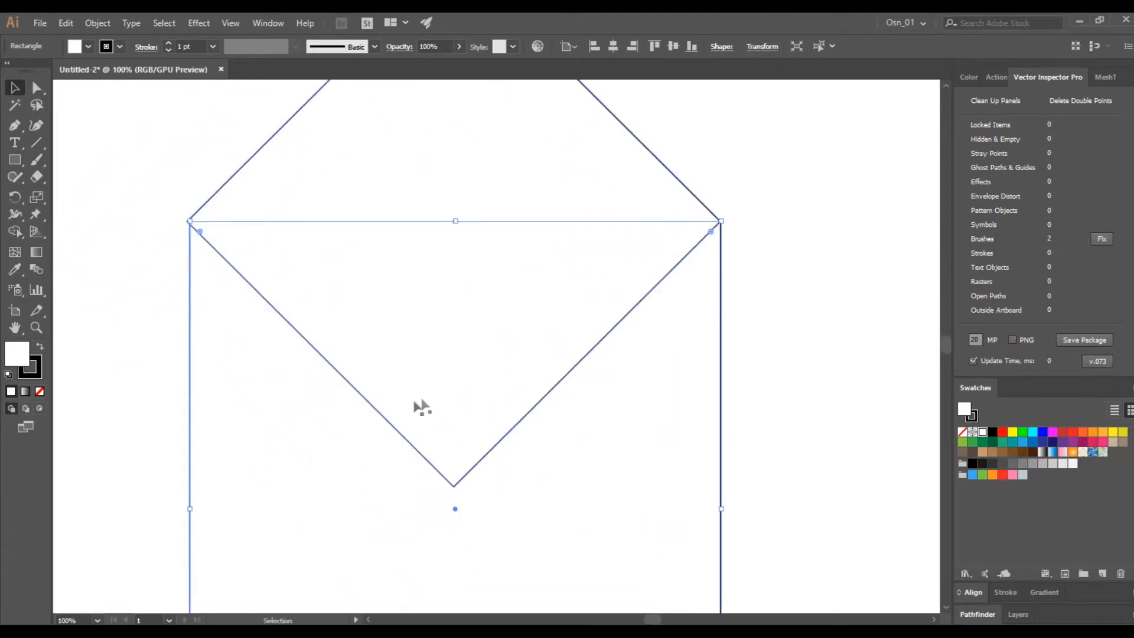
{"action": "left_click_drag", "start_coordinate": [186, 507], "coordinate": [188, 222]}
{"action": "left_click", "coordinate": [755, 380]}
{"action": "scroll", "coordinate": [699, 383], "scroll_direction": "down", "scroll_amount": 2}
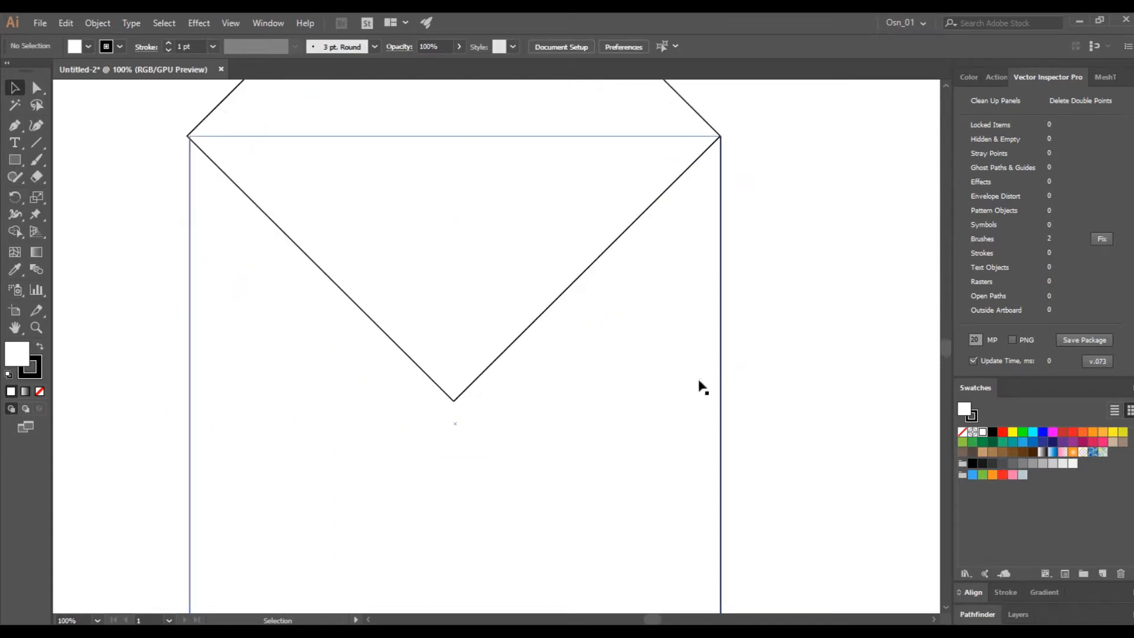
Duplicate the diamond straight down so the copy overlaps the rectangle's lower edge.
{"action": "scroll", "coordinate": [699, 382], "scroll_direction": "down", "scroll_amount": 3}
{"action": "left_click_drag", "start_coordinate": [620, 270], "coordinate": [620, 415]}
{"action": "scroll", "coordinate": [561, 271], "scroll_direction": "right", "scroll_amount": 2}
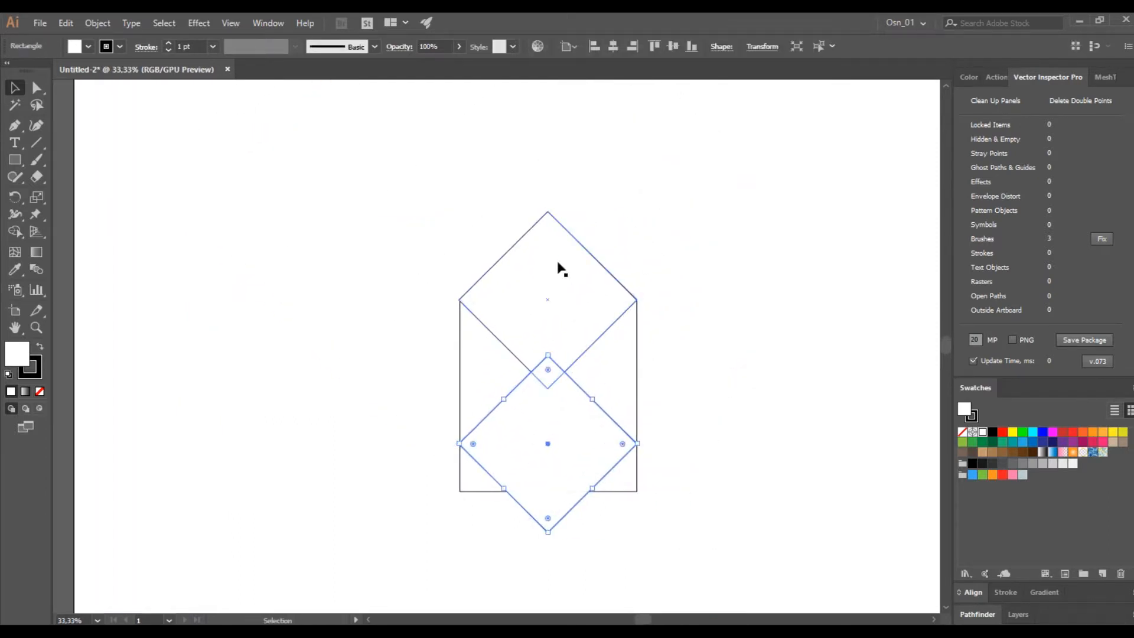
Flatten the upper diamond symmetrically about its centre into a wide rhombus about 252 px high.
{"action": "left_click_drag", "start_coordinate": [549, 212], "coordinate": [549, 230]}
{"action": "key", "text": "ctrl+z"}
{"action": "scroll", "coordinate": [582, 312], "scroll_direction": "up", "scroll_amount": 1}
{"action": "scroll", "coordinate": [582, 312], "scroll_direction": "up", "scroll_amount": 1}
{"action": "left_click", "coordinate": [971, 78]}
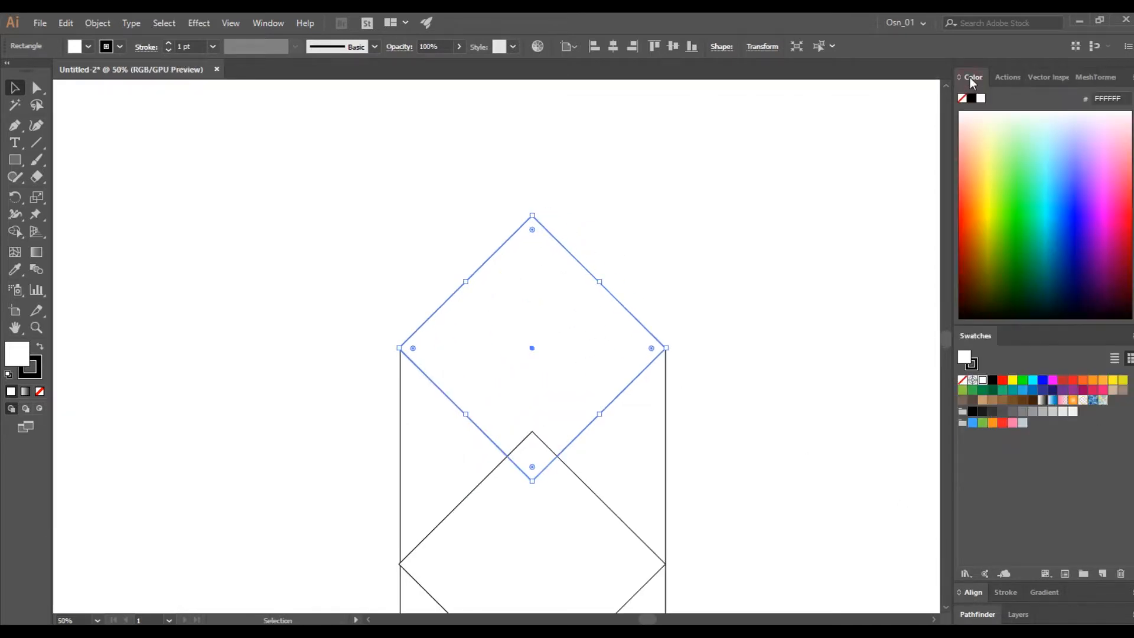
{"action": "left_click", "coordinate": [974, 593]}
{"action": "left_click_drag", "start_coordinate": [533, 215], "coordinate": [535, 301]}
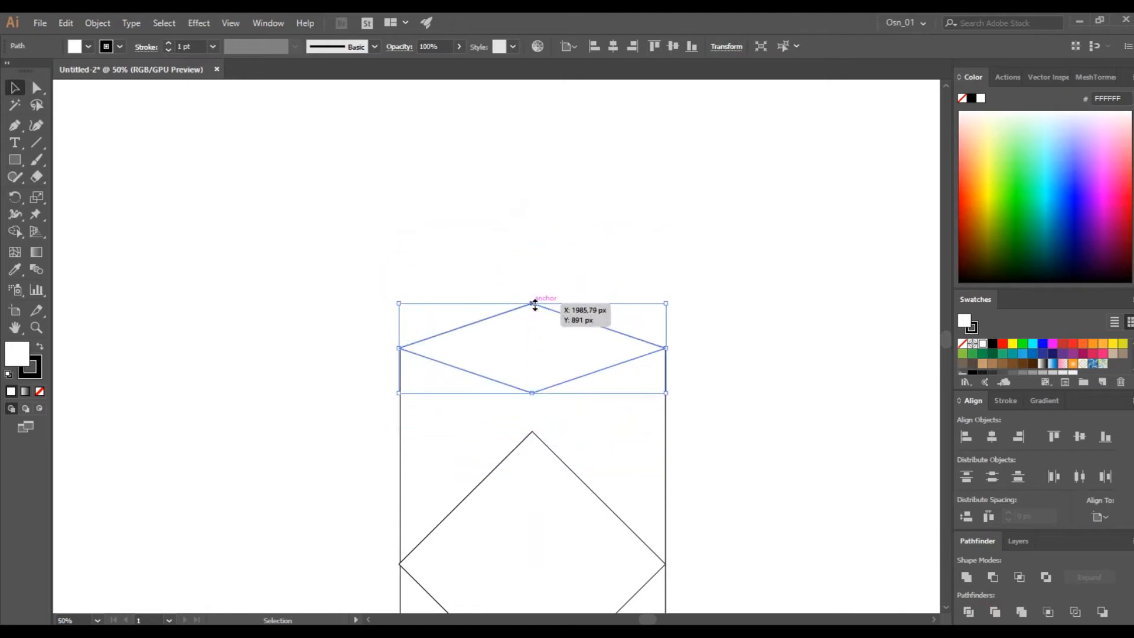
{"action": "left_click", "coordinate": [622, 268]}
{"action": "scroll", "coordinate": [591, 354], "scroll_direction": "down", "scroll_amount": 1}
Fine-tune the width of the flattened rhombus to about 742 px so its side corners meet the rectangle's upper corners.
{"action": "left_click", "coordinate": [467, 322]}
{"action": "scroll", "coordinate": [407, 324], "scroll_direction": "up", "scroll_amount": 5}
{"action": "left_click_drag", "start_coordinate": [360, 276], "coordinate": [362, 278]}
{"action": "scroll", "coordinate": [456, 331], "scroll_direction": "down", "scroll_amount": 5}
{"action": "scroll", "coordinate": [757, 380], "scroll_direction": "right", "scroll_amount": 3}
{"action": "scroll", "coordinate": [699, 327], "scroll_direction": "up", "scroll_amount": 5}
{"action": "scroll", "coordinate": [700, 320], "scroll_direction": "up", "scroll_amount": 1}
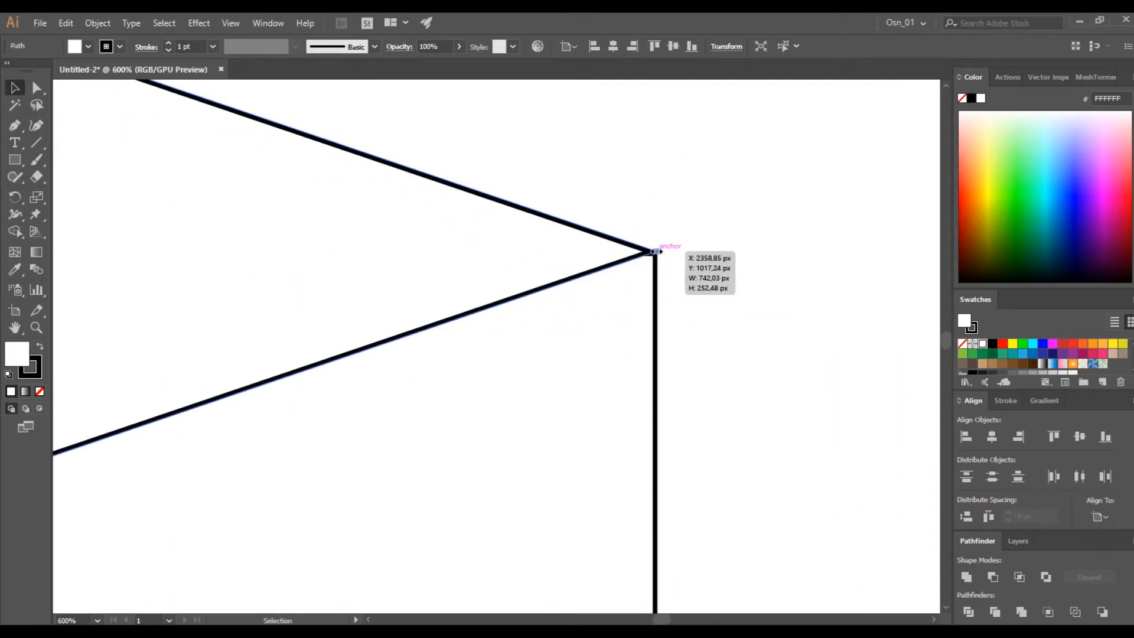
{"action": "left_click_drag", "start_coordinate": [361, 211], "coordinate": [358, 207]}
{"action": "scroll", "coordinate": [725, 349], "scroll_direction": "down", "scroll_amount": 9}
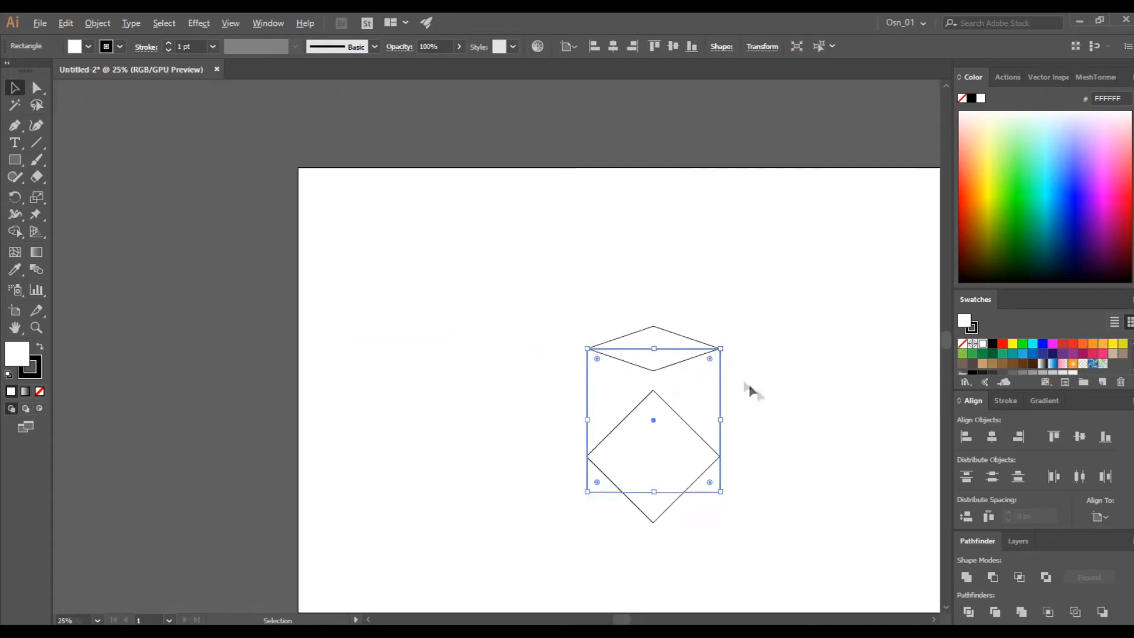
Unite the flattened rhombus, rectangle and lower diamond into one shield outline.
{"action": "left_click_drag", "start_coordinate": [753, 304], "coordinate": [509, 522]}
{"action": "left_click", "coordinate": [966, 576]}
{"action": "left_click", "coordinate": [866, 509]}
Round the two inward corners beside the shield's lower point and the peak at its top into smooth curves.
{"action": "scroll", "coordinate": [686, 453], "scroll_direction": "up", "scroll_amount": 2}
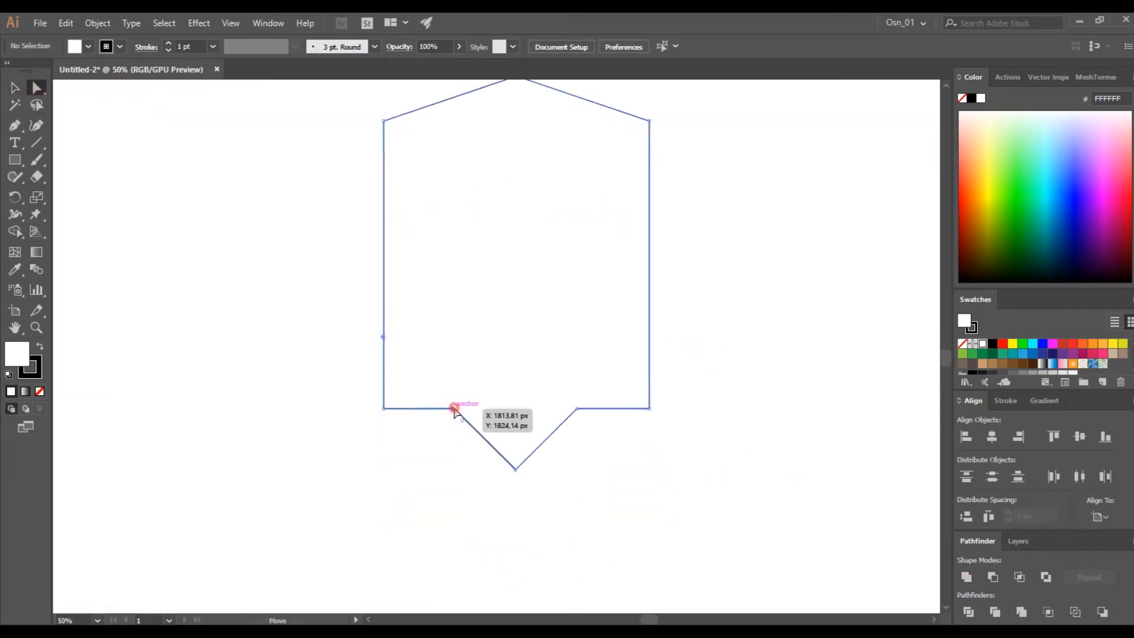
{"action": "left_click", "coordinate": [454, 409]}
{"action": "left_click", "coordinate": [577, 409], "text": "shift"}
{"action": "left_click_drag", "start_coordinate": [588, 423], "coordinate": [732, 562]}
{"action": "scroll", "coordinate": [709, 436], "scroll_direction": "down", "scroll_amount": 1}
{"action": "left_click_drag", "start_coordinate": [529, 208], "coordinate": [532, 354]}
{"action": "left_click", "coordinate": [712, 310]}
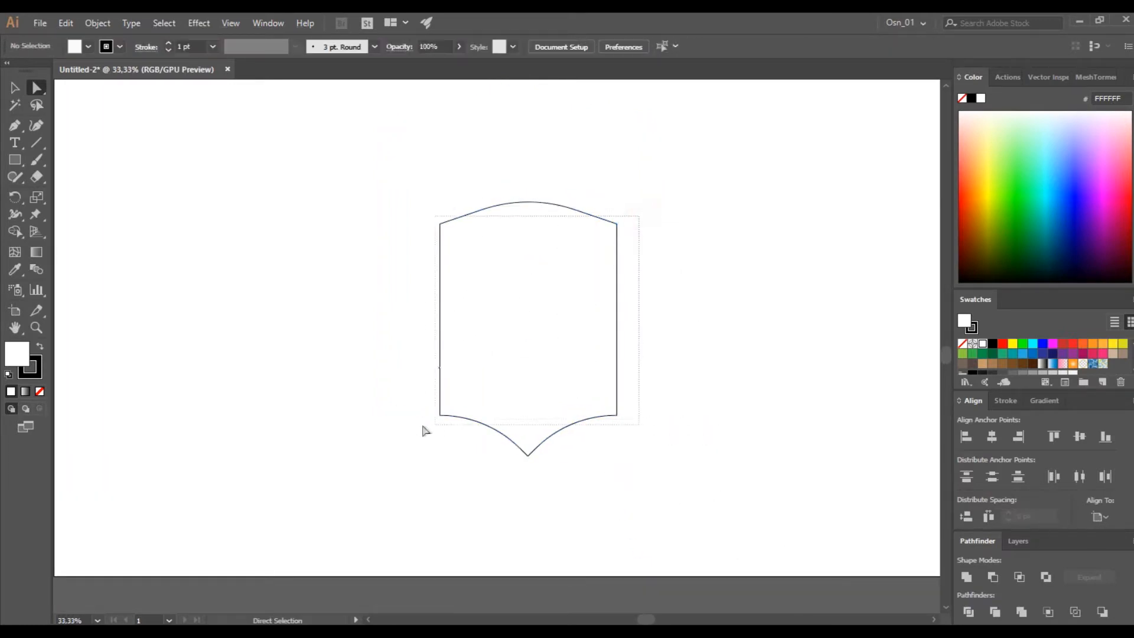
Delete the stray anchor point that forms a small notch on the shield's left edge.
{"action": "left_click", "coordinate": [470, 238]}
{"action": "left_click", "coordinate": [414, 360]}
{"action": "scroll", "coordinate": [440, 378], "scroll_direction": "up", "scroll_amount": 8}
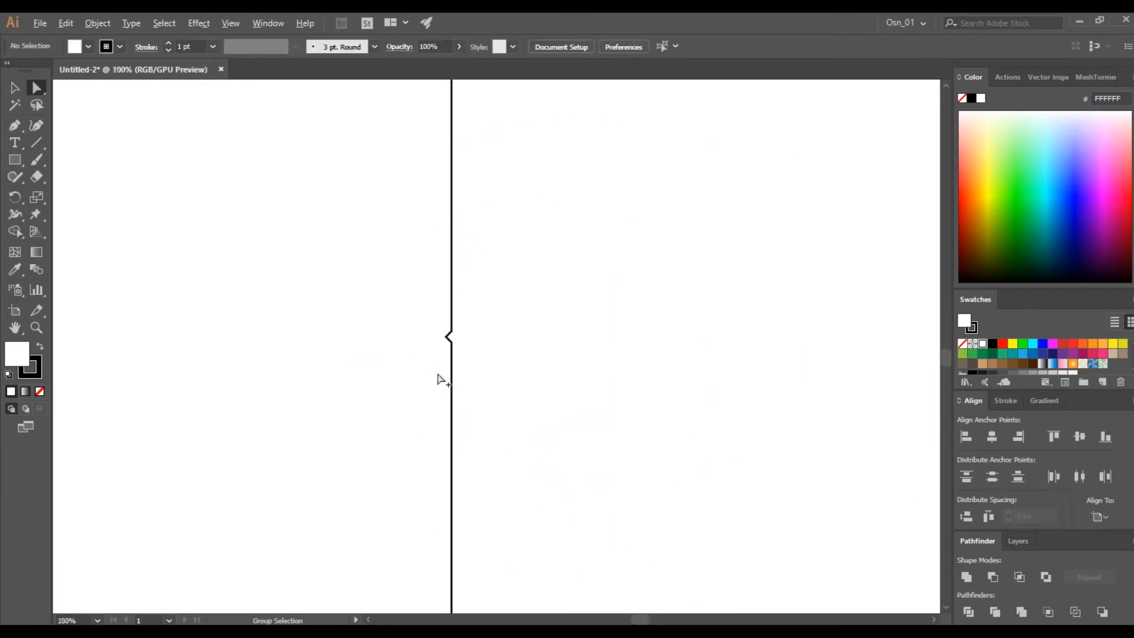
{"action": "left_click", "coordinate": [476, 264]}
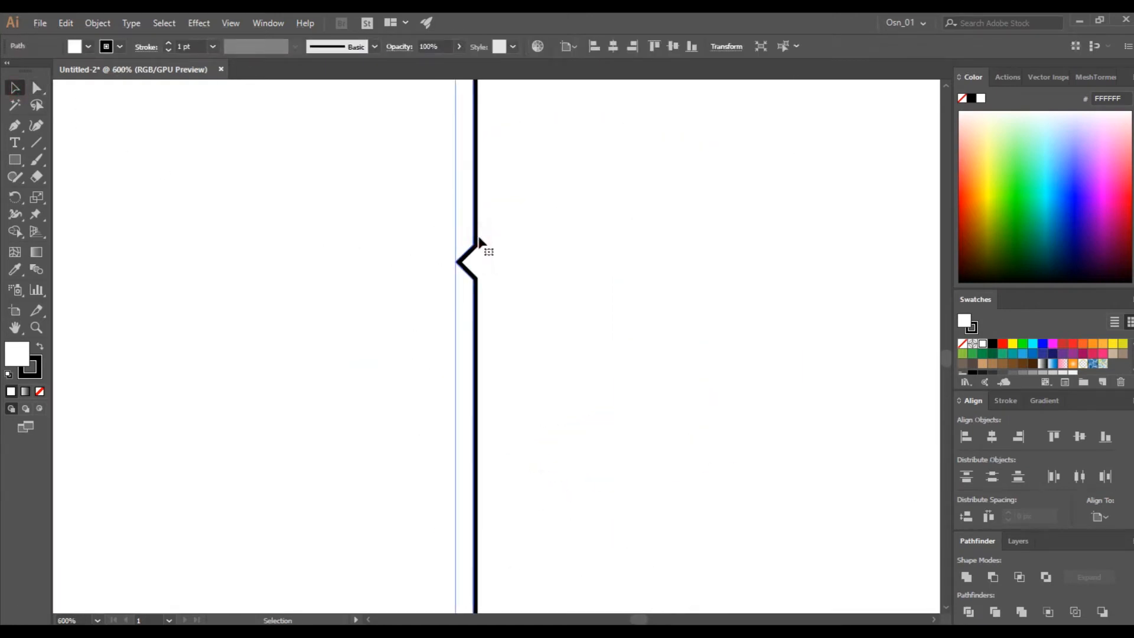
{"action": "left_click", "coordinate": [15, 125]}
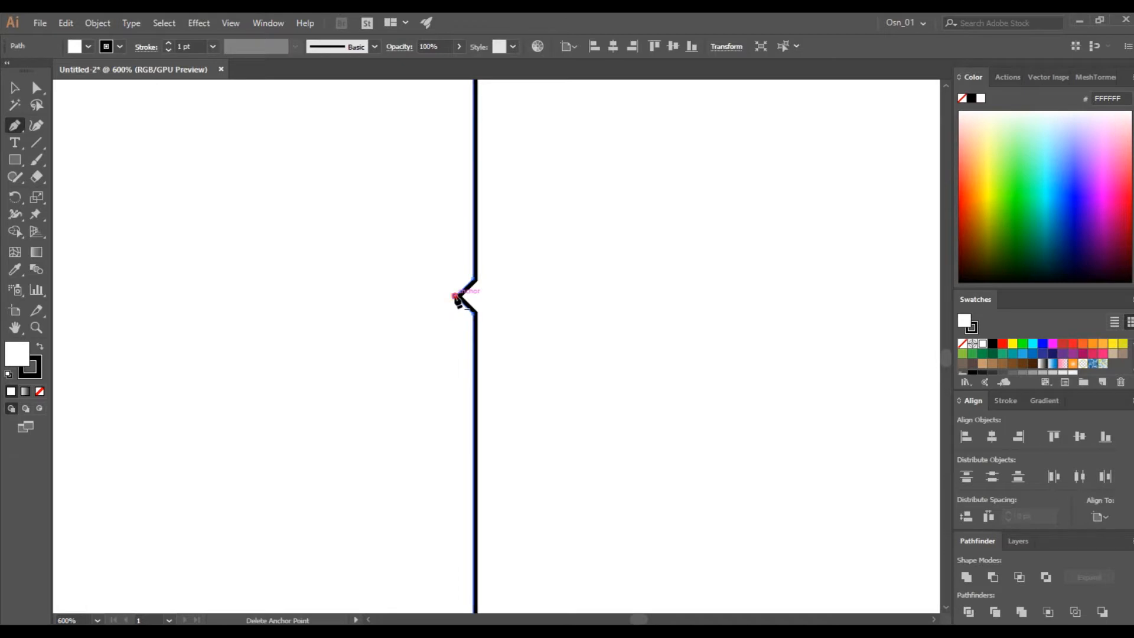
{"action": "left_click", "coordinate": [456, 297]}
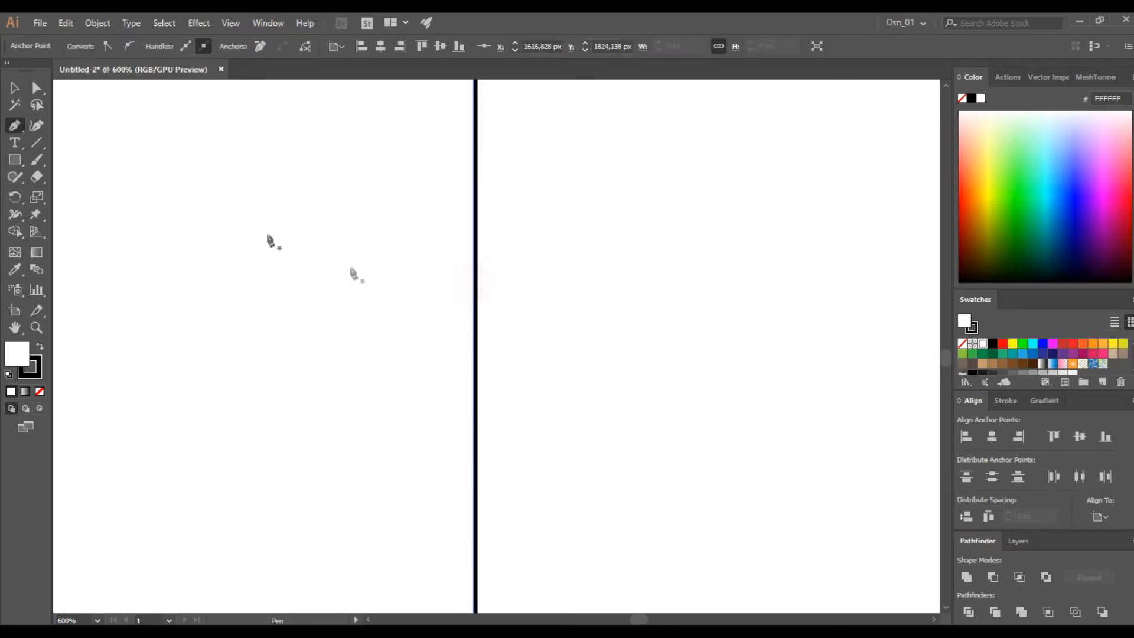
{"action": "key", "text": "ctrl+minus"}
{"action": "key", "text": "ctrl+minus"}
{"action": "key", "text": "ctrl+minus"}
{"action": "key", "text": "ctrl+minus"}
{"action": "key", "text": "ctrl+minus"}
{"action": "key", "text": "ctrl+minus"}
{"action": "key", "text": "ctrl+minus"}
{"action": "key", "text": "ctrl+minus"}
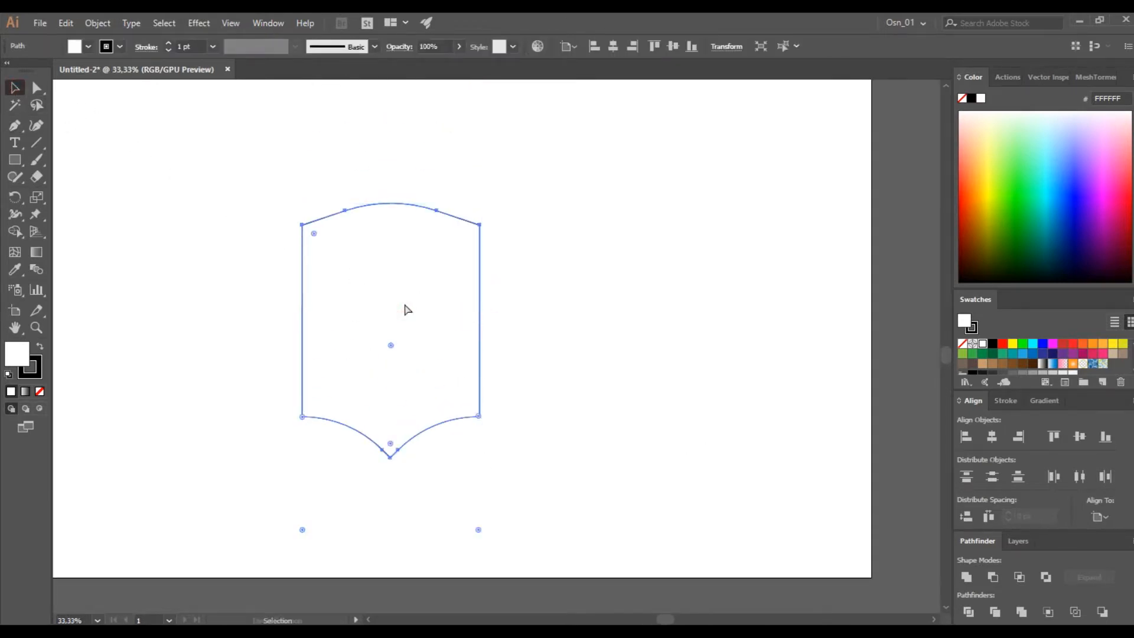
Delete the extra anchor point at the shield's upper right corner.
{"action": "key", "text": "ctrl+shift+a"}
{"action": "key", "text": "a"}
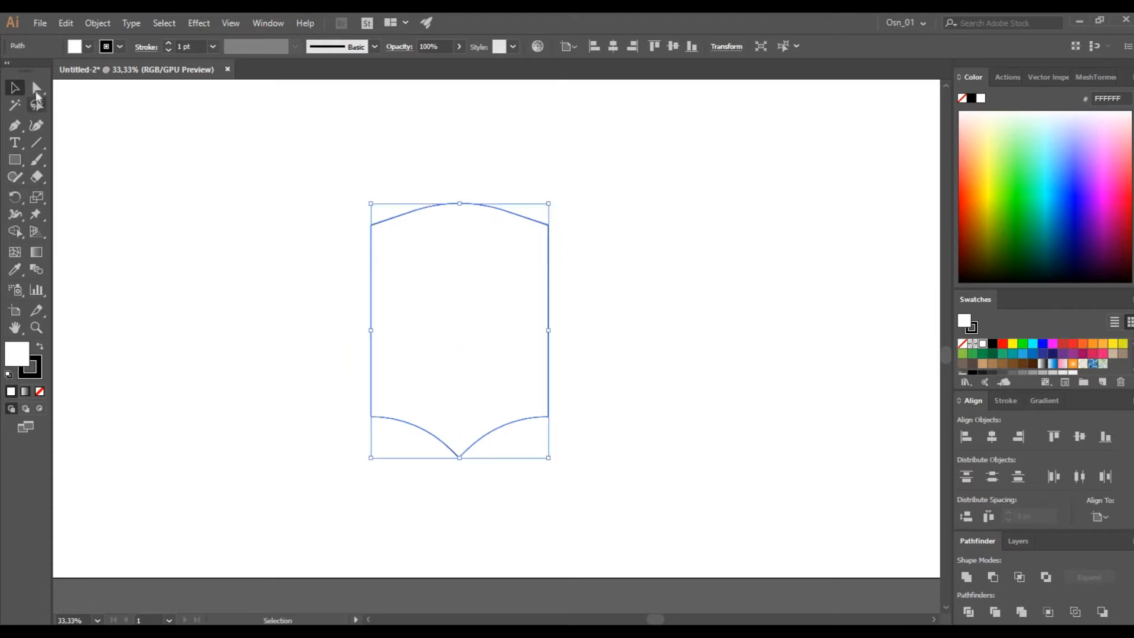
{"action": "key", "text": "ctrl+a"}
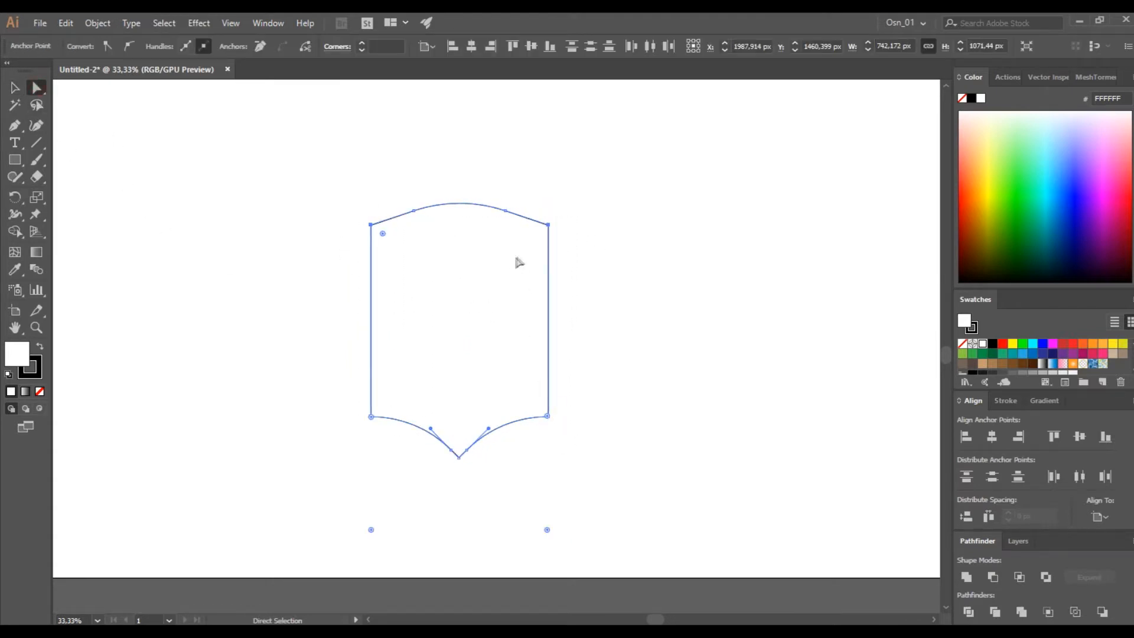
{"action": "scroll", "coordinate": [535, 258], "scroll_direction": "up", "scroll_amount": 2, "text": "alt"}
{"action": "scroll", "coordinate": [552, 231], "scroll_direction": "up", "scroll_amount": 9, "text": "alt"}
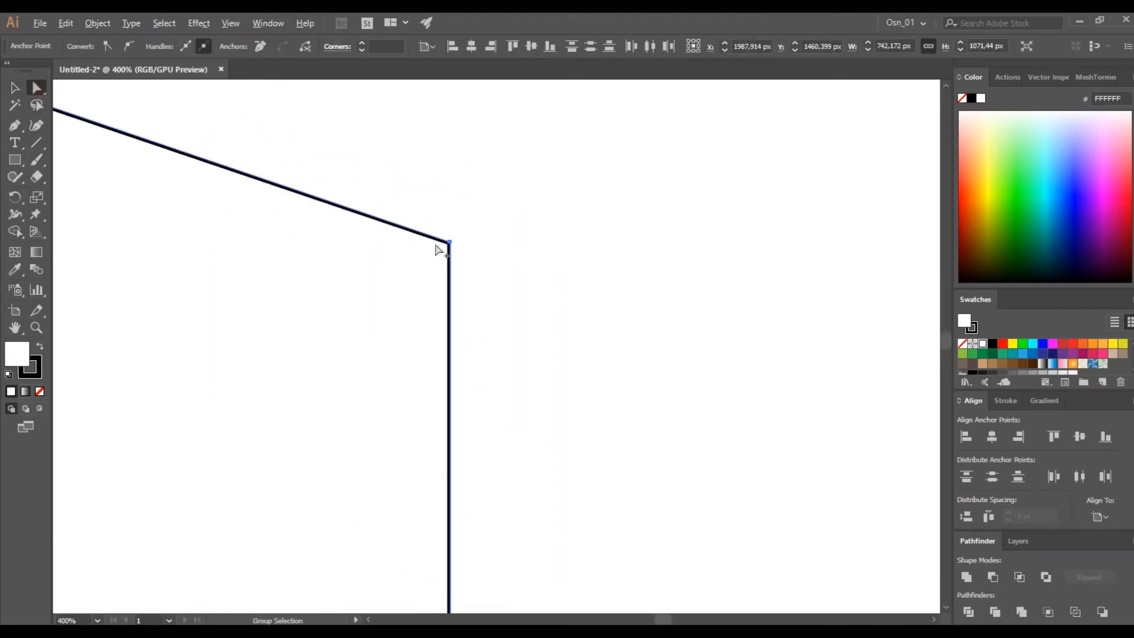
{"action": "left_click", "coordinate": [508, 221]}
{"action": "left_click", "coordinate": [17, 126]}
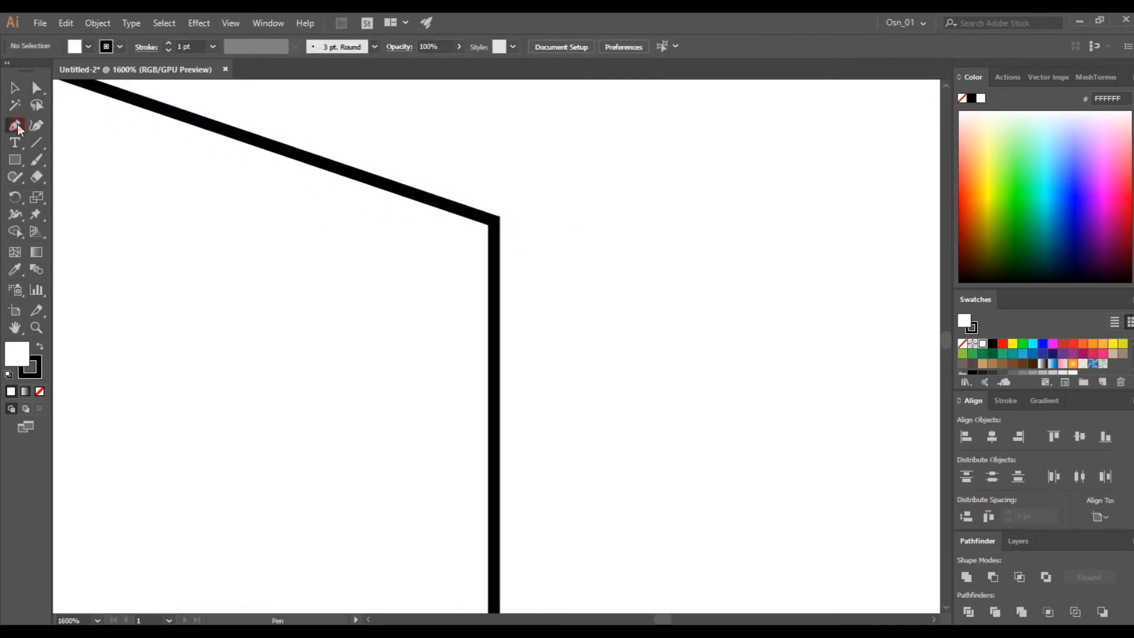
{"action": "left_click", "coordinate": [495, 230], "text": "ctrl"}
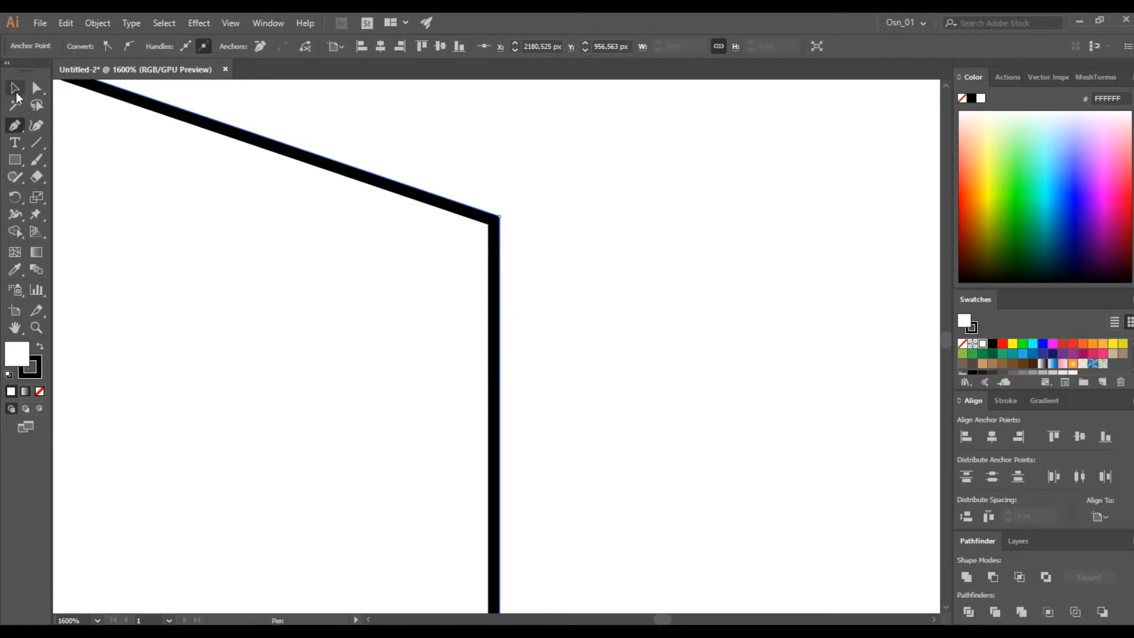
{"action": "left_click", "coordinate": [16, 94]}
{"action": "key", "text": "ctrl+0"}
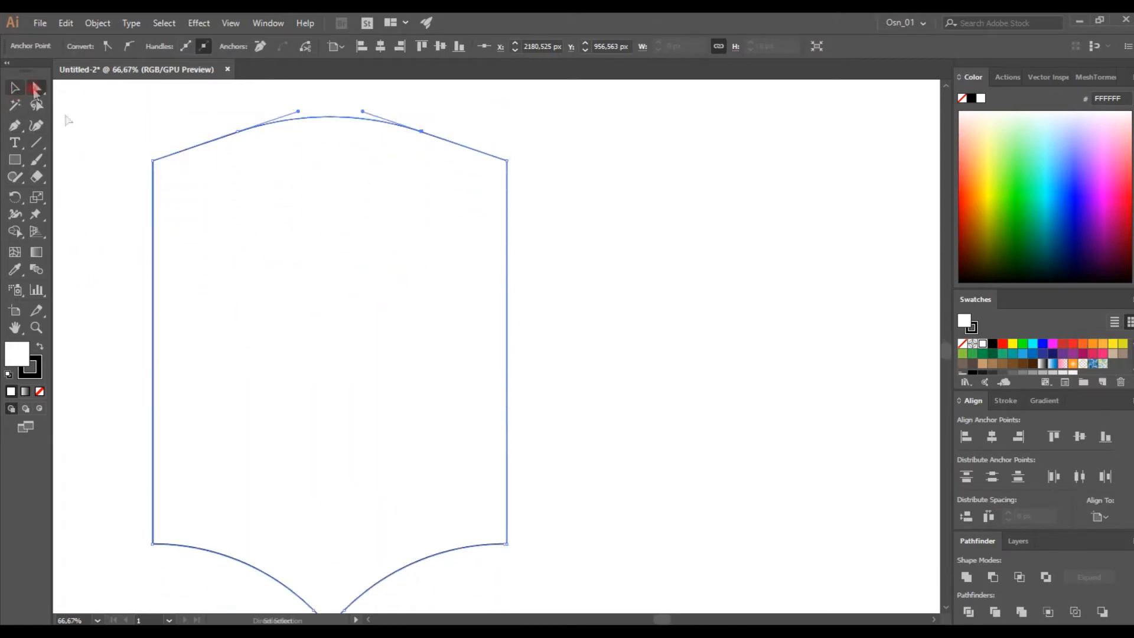
Try to round the shield's upper and lower side corners.
{"action": "left_click", "coordinate": [36, 88]}
{"action": "left_click", "coordinate": [140, 158]}
{"action": "left_click_drag", "start_coordinate": [529, 572], "coordinate": [496, 183]}
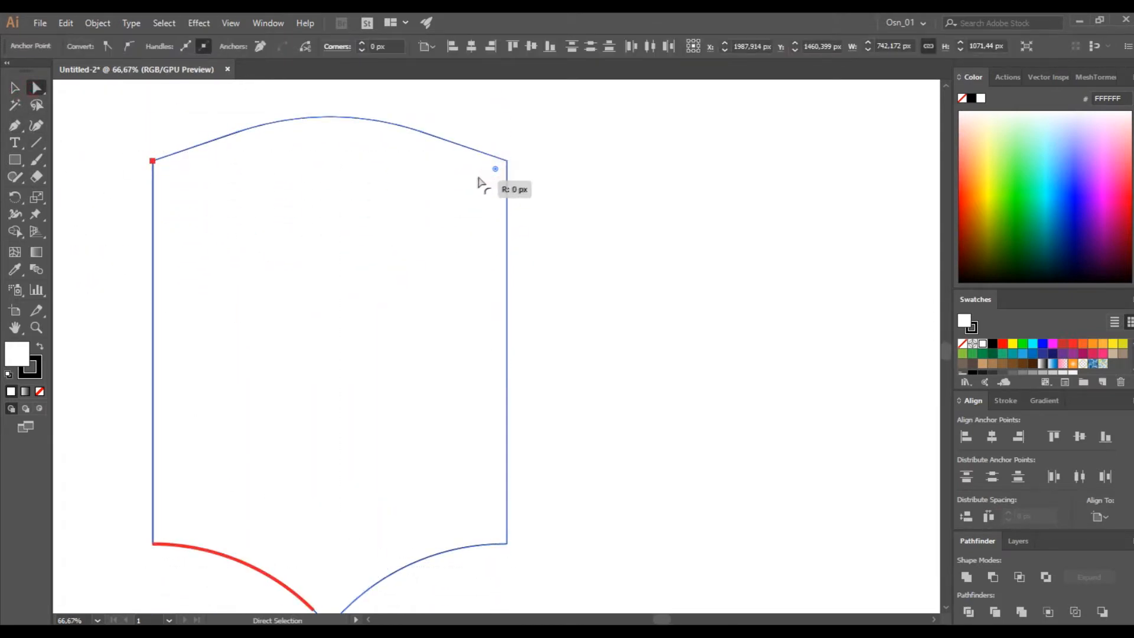
{"action": "left_click", "coordinate": [595, 409]}
{"action": "left_click_drag", "start_coordinate": [488, 557], "coordinate": [157, 547]}
{"action": "left_click", "coordinate": [214, 560]}
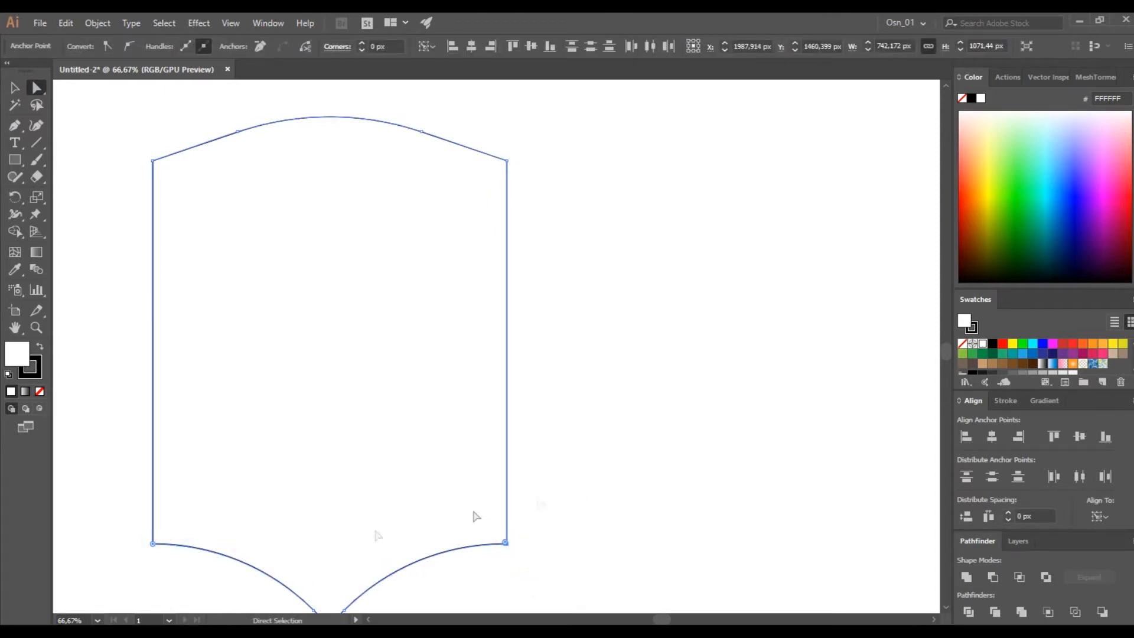
{"action": "left_click", "coordinate": [606, 467]}
{"action": "scroll", "coordinate": [608, 412], "scroll_direction": "down", "scroll_amount": 1}
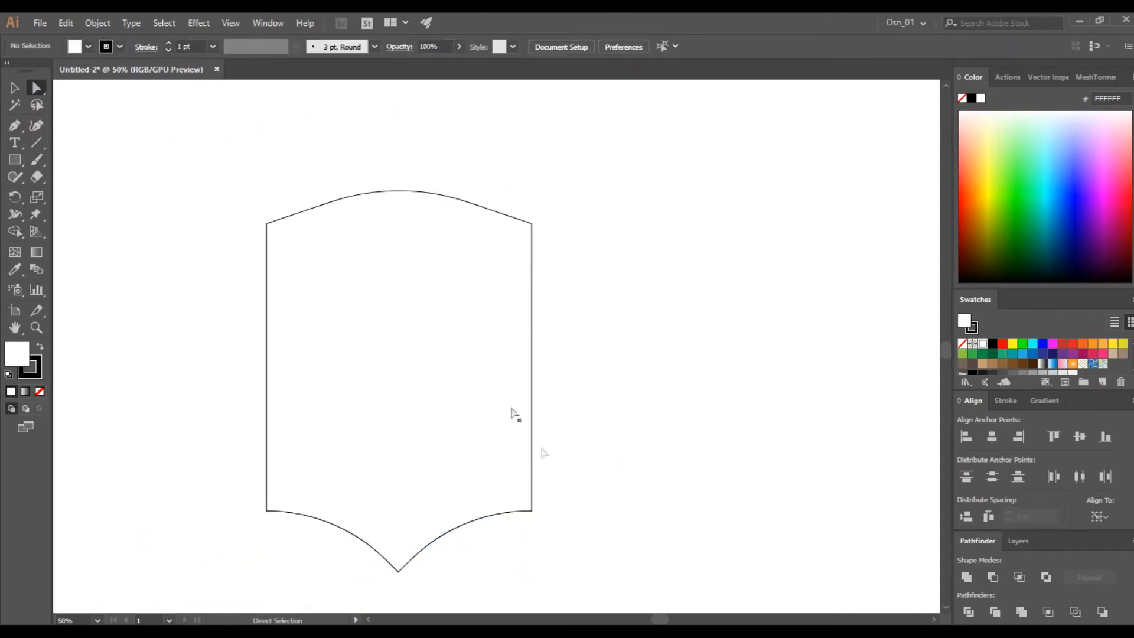
Offset the shield path by -25 px with Miter joins to create an inner outline.
{"action": "left_click", "coordinate": [15, 88]}
{"action": "left_click", "coordinate": [383, 313]}
{"action": "left_click", "coordinate": [98, 23]}
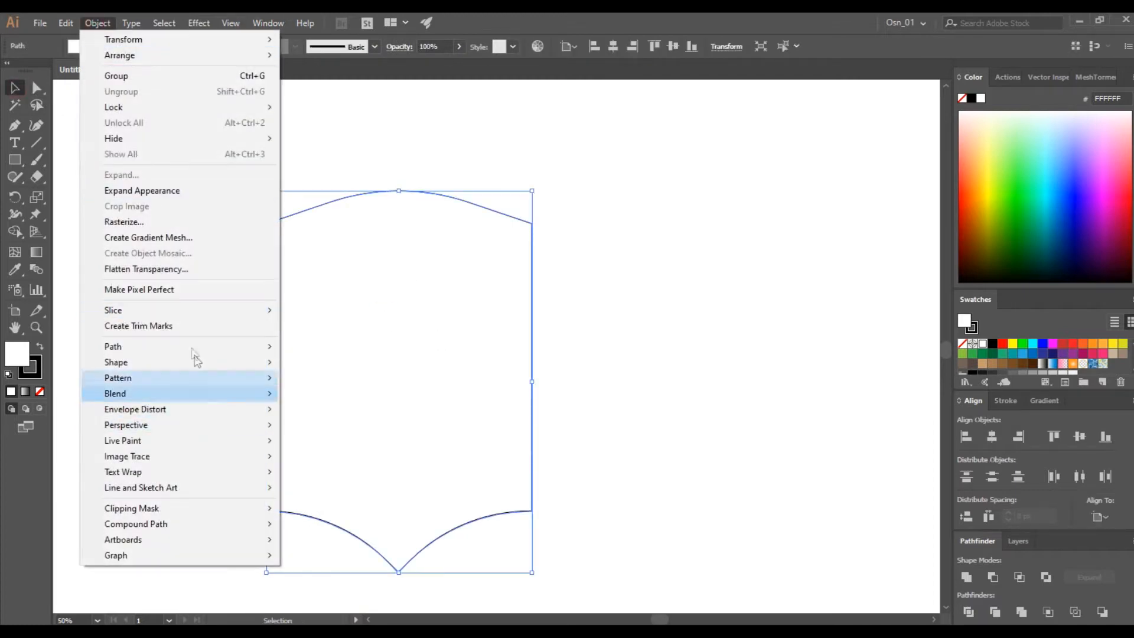
{"action": "mouse_move", "coordinate": [177, 347]}
{"action": "left_click", "coordinate": [331, 398]}
{"action": "left_click", "coordinate": [726, 290]}
{"action": "left_click_drag", "start_coordinate": [768, 214], "coordinate": [831, 213]}
{"action": "type", "text": "-16"}
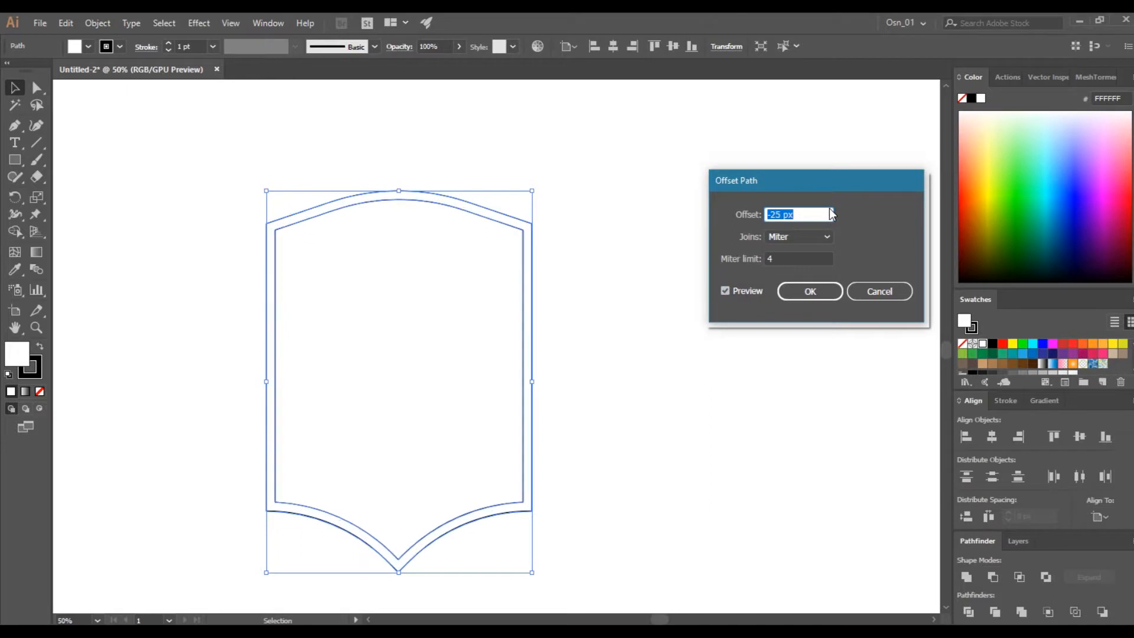
{"action": "left_click", "coordinate": [810, 291]}
{"action": "left_click", "coordinate": [650, 326]}
{"action": "scroll", "coordinate": [549, 286], "scroll_direction": "left", "scroll_amount": 3}
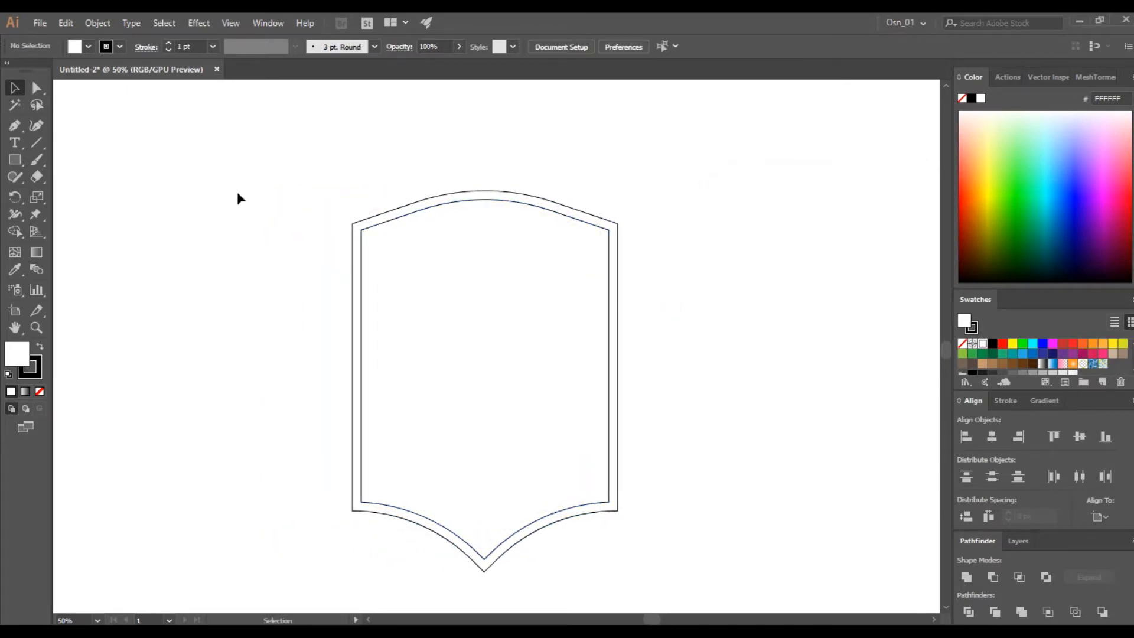
Open the Смежный дом swatch library and add its last colour group to the document swatches.
{"action": "left_click", "coordinate": [395, 232]}
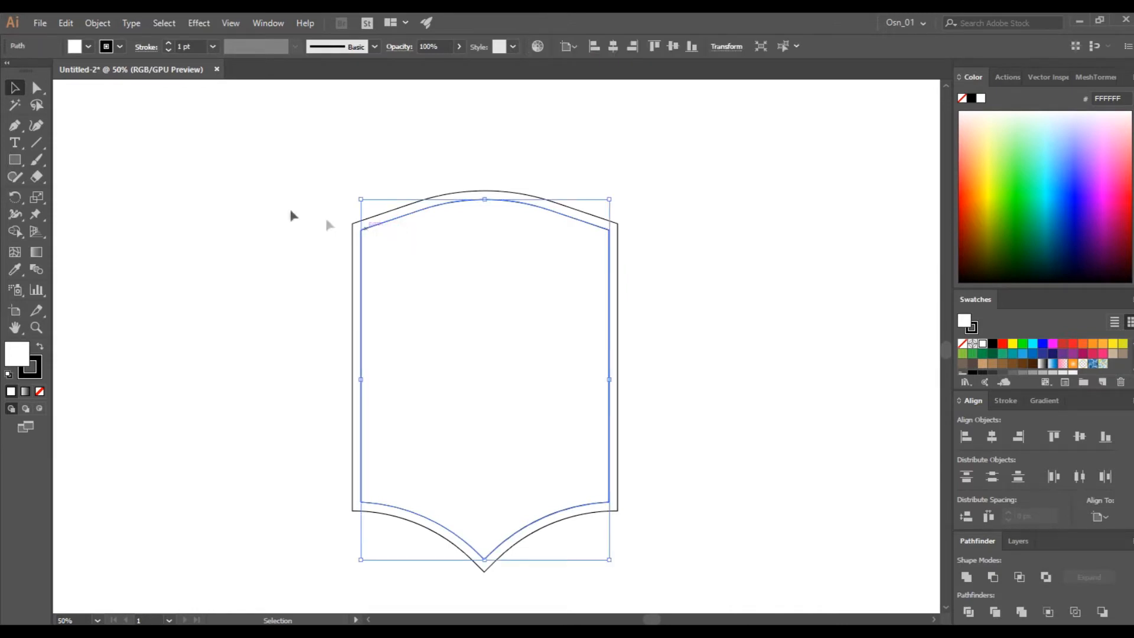
{"action": "left_click", "coordinate": [718, 297]}
{"action": "left_click_drag", "start_coordinate": [1032, 236], "coordinate": [1032, 173]}
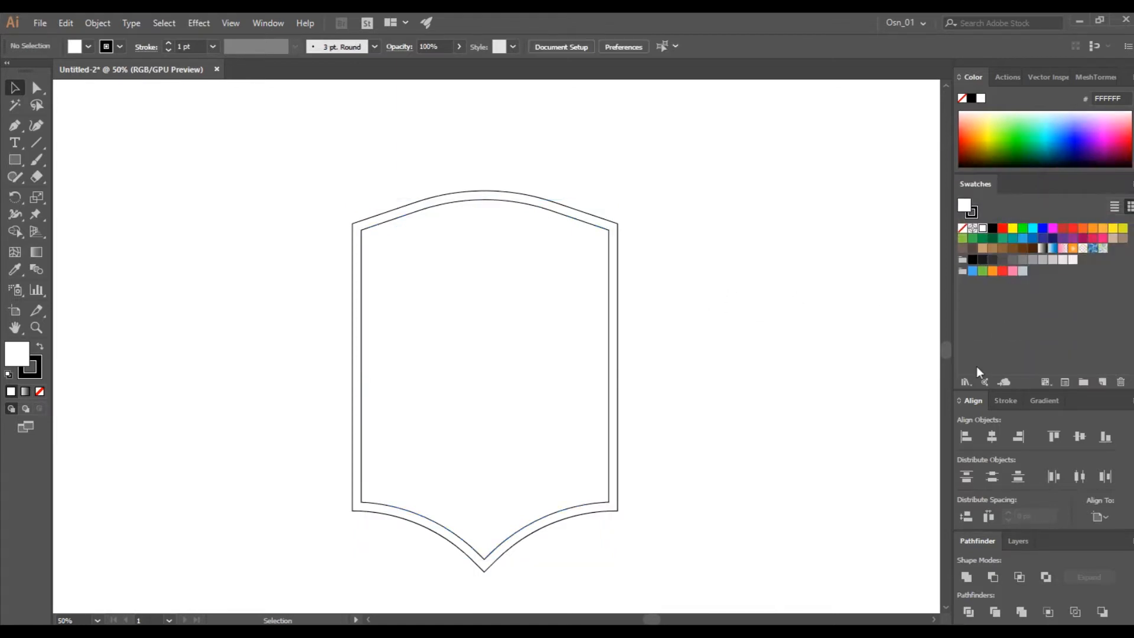
{"action": "left_click", "coordinate": [966, 381]}
{"action": "mouse_move", "coordinate": [1028, 595]}
{"action": "left_click", "coordinate": [910, 623]}
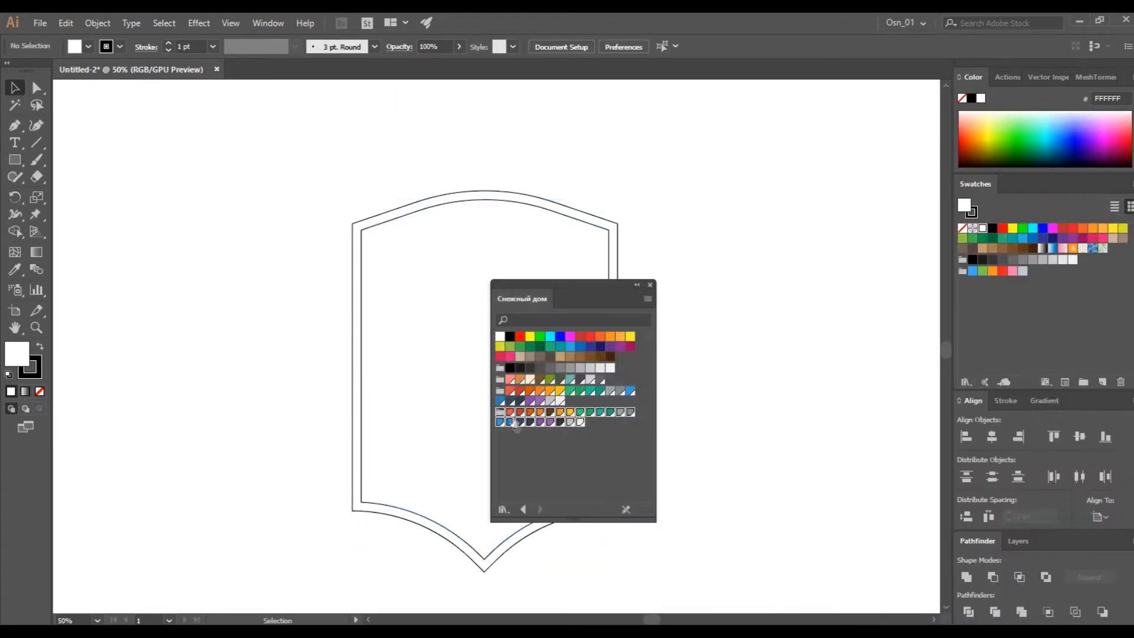
{"action": "left_click", "coordinate": [635, 302]}
Fill the inner shield with very light grey and the outer shield with medium grey from the added colour group.
{"action": "left_click", "coordinate": [523, 321]}
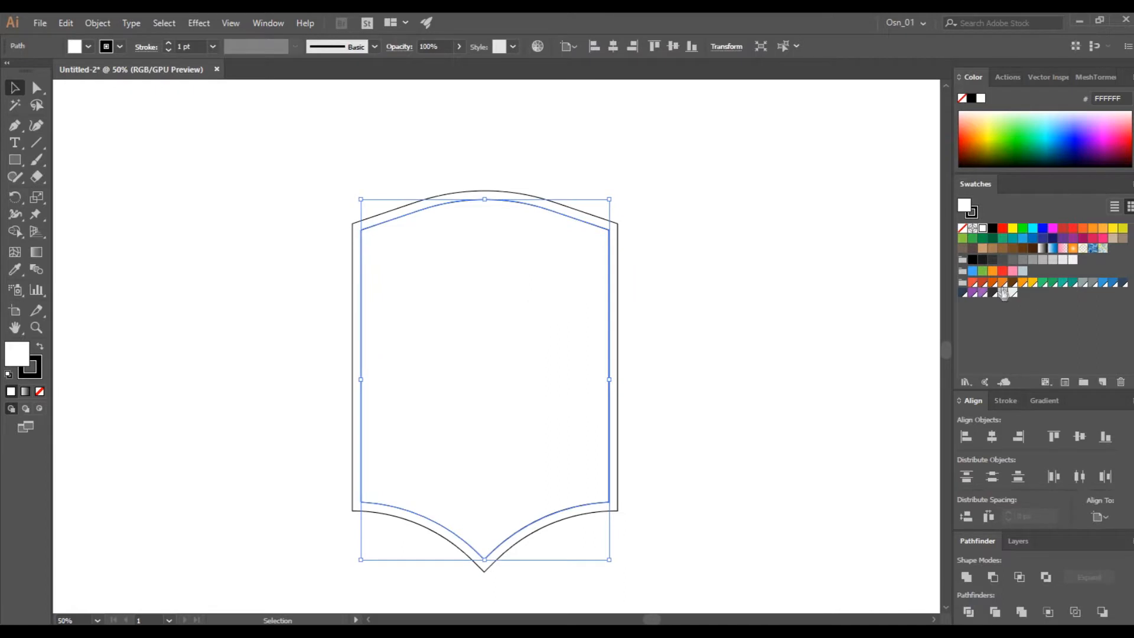
{"action": "left_click", "coordinate": [1003, 293]}
{"action": "left_click", "coordinate": [550, 206]}
{"action": "left_click", "coordinate": [1004, 294]}
Select both shield shapes and reduce their height together, keeping the width.
{"action": "left_click", "coordinate": [654, 274]}
{"action": "left_click_drag", "start_coordinate": [654, 274], "coordinate": [494, 254]}
{"action": "left_click_drag", "start_coordinate": [528, 401], "coordinate": [527, 323]}
{"action": "left_click", "coordinate": [732, 321]}
Draw the sword from rectangles beside the shield: a horizontal guard, a 154 x 670 px blade above and a narrow grip below.
{"action": "key", "text": "m"}
{"action": "scroll", "coordinate": [507, 357], "scroll_direction": "right", "scroll_amount": 2}
{"action": "scroll", "coordinate": [506, 357], "scroll_direction": "right", "scroll_amount": 4}
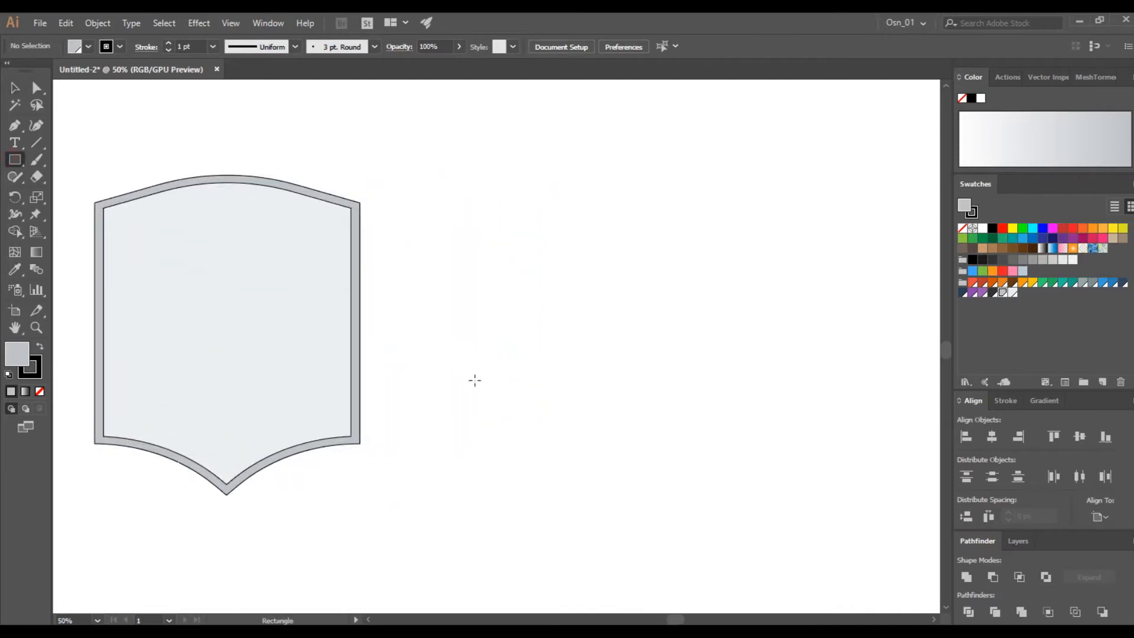
{"action": "left_click_drag", "start_coordinate": [572, 401], "coordinate": [572, 401]}
{"action": "left_click_drag", "start_coordinate": [497, 381], "coordinate": [553, 142]}
{"action": "left_click_drag", "start_coordinate": [506, 401], "coordinate": [539, 475]}
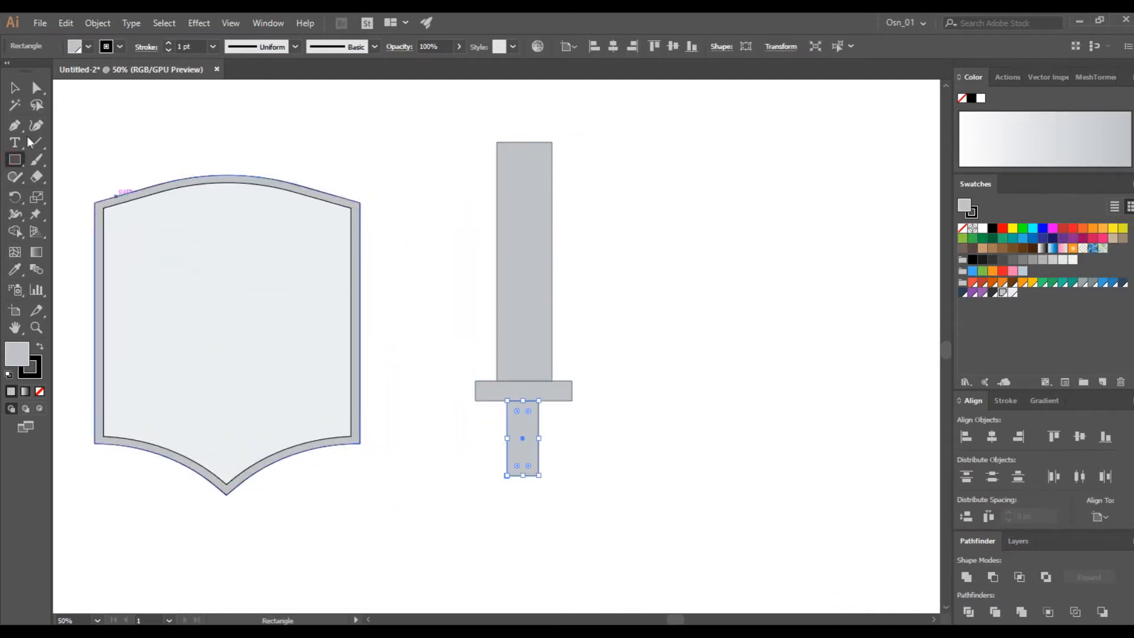
Copy the guard to the lower end of the grip as a pommel and centre the sword parts horizontally on each other.
{"action": "left_click_drag", "start_coordinate": [561, 391], "coordinate": [562, 485]}
{"action": "left_click_drag", "start_coordinate": [651, 544], "coordinate": [461, 133]}
{"action": "left_click", "coordinate": [1100, 517]}
{"action": "left_click", "coordinate": [1064, 549]}
{"action": "left_click", "coordinate": [596, 212]}
Round the blade's upper left corner with a 154 px radius.
{"action": "left_click", "coordinate": [521, 157]}
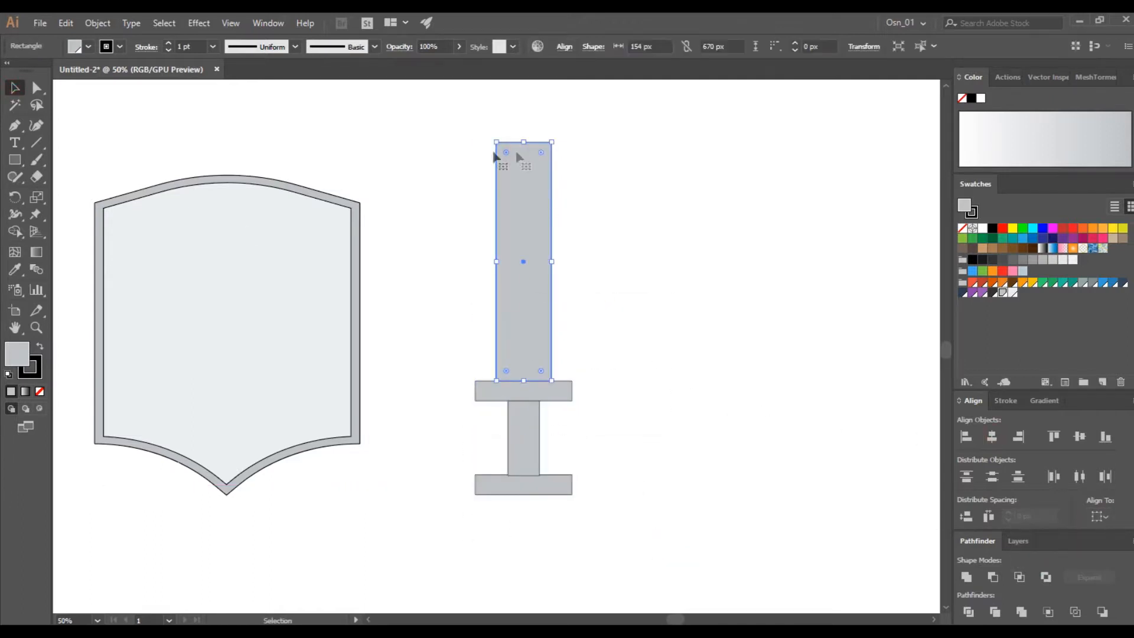
{"action": "key", "text": "a"}
{"action": "left_click", "coordinate": [497, 143]}
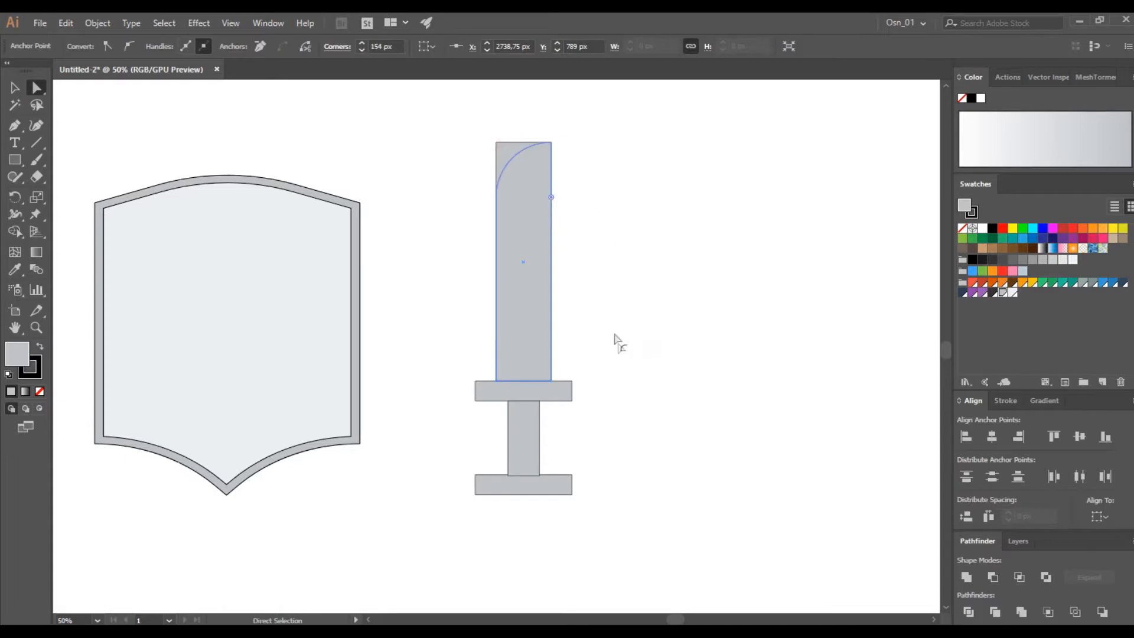
{"action": "left_click_drag", "start_coordinate": [615, 338], "coordinate": [613, 338]}
{"action": "left_click", "coordinate": [591, 319]}
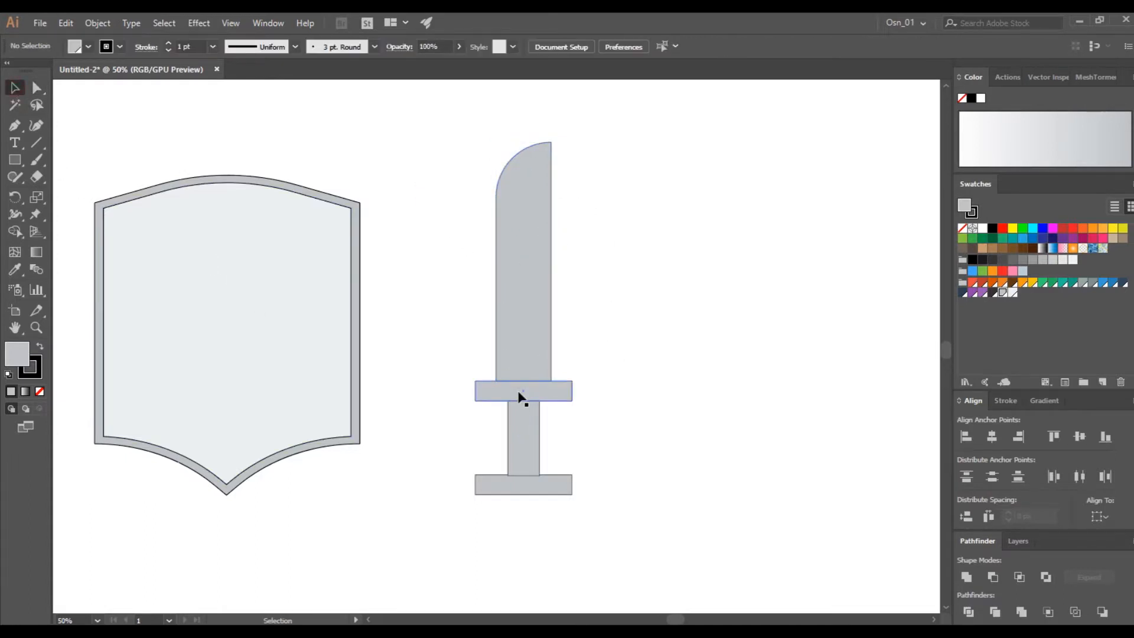
Create an inner outline of the blade with Offset Path at -40 px and Miter joins.
{"action": "left_click", "coordinate": [523, 231]}
{"action": "left_click", "coordinate": [97, 23]}
{"action": "mouse_move", "coordinate": [112, 347]}
{"action": "left_click", "coordinate": [387, 398]}
{"action": "left_click", "coordinate": [760, 292]}
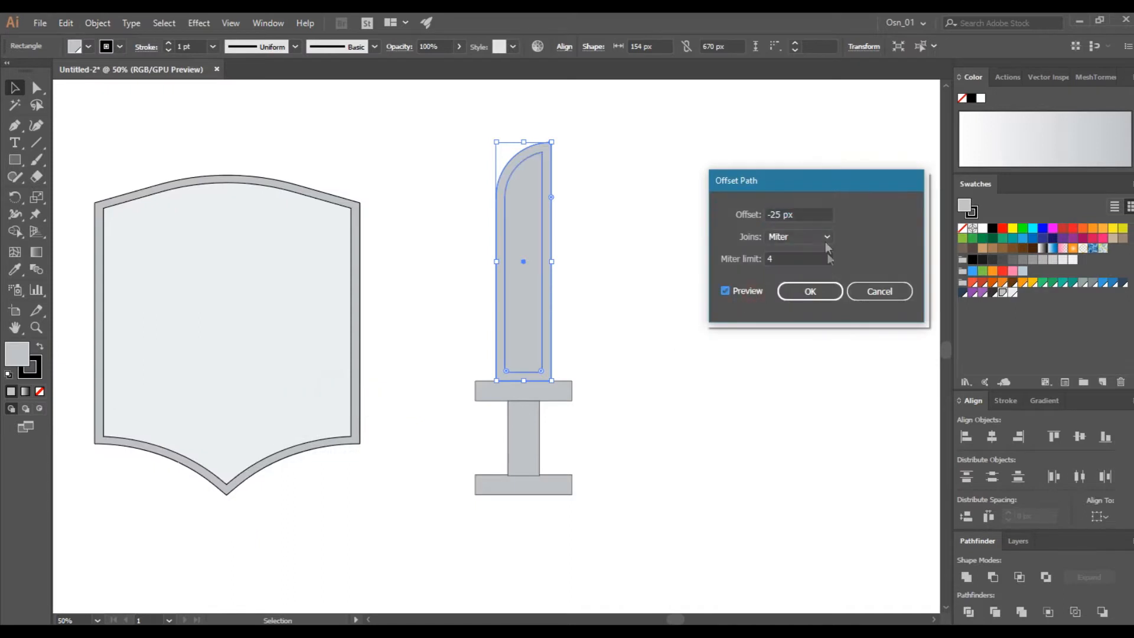
{"action": "scroll", "coordinate": [808, 216], "scroll_direction": "down", "scroll_amount": 6}
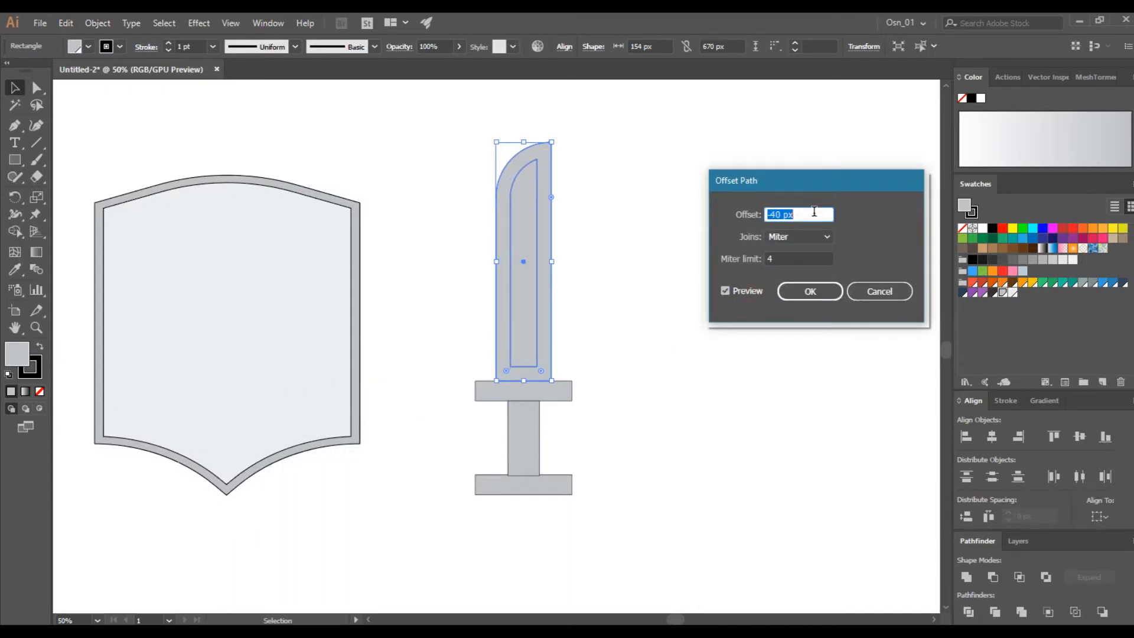
{"action": "left_click", "coordinate": [810, 292]}
Move the inner blade shape sideways toward the blade's curved left edge, leaving a narrow margin.
{"action": "left_click", "coordinate": [515, 261]}
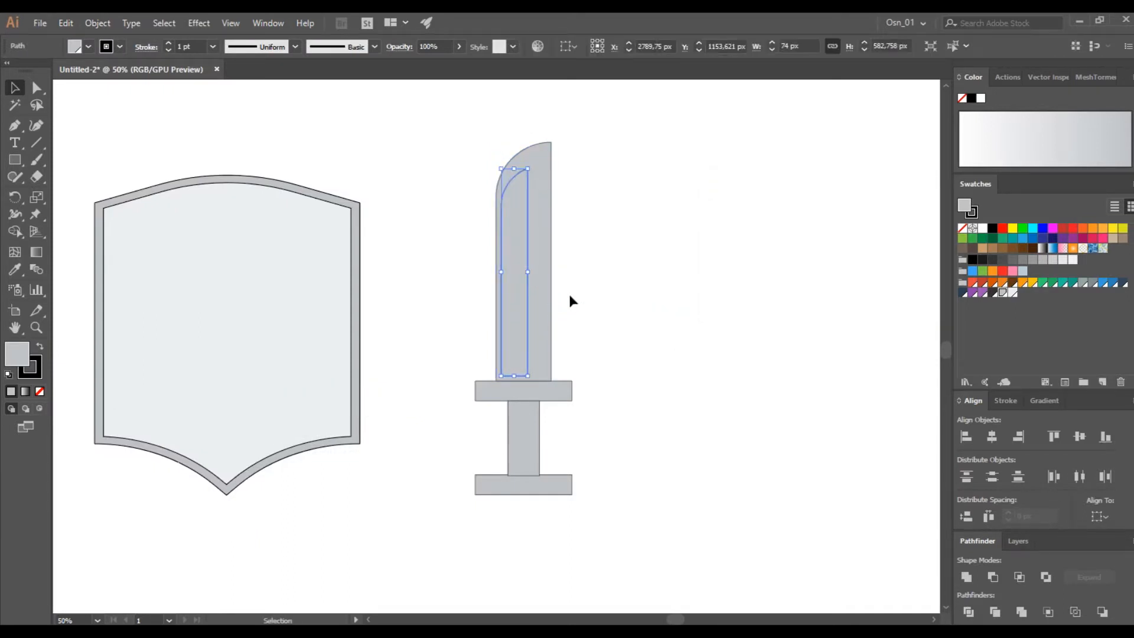
{"action": "scroll", "coordinate": [512, 276], "scroll_direction": "up", "scroll_amount": 2}
{"action": "mouse_move", "coordinate": [504, 350]}
{"action": "left_mouse_down"}
{"action": "mouse_move", "coordinate": [482, 370]}
{"action": "mouse_move", "coordinate": [509, 299]}
{"action": "mouse_move", "coordinate": [514, 347]}
{"action": "left_mouse_up"}
{"action": "scroll", "coordinate": [482, 370], "scroll_direction": "up", "scroll_amount": 5}
{"action": "scroll", "coordinate": [509, 299], "scroll_direction": "down", "scroll_amount": 3}
{"action": "left_click", "coordinate": [634, 350]}
{"action": "scroll", "coordinate": [634, 349], "scroll_direction": "down", "scroll_amount": 2}
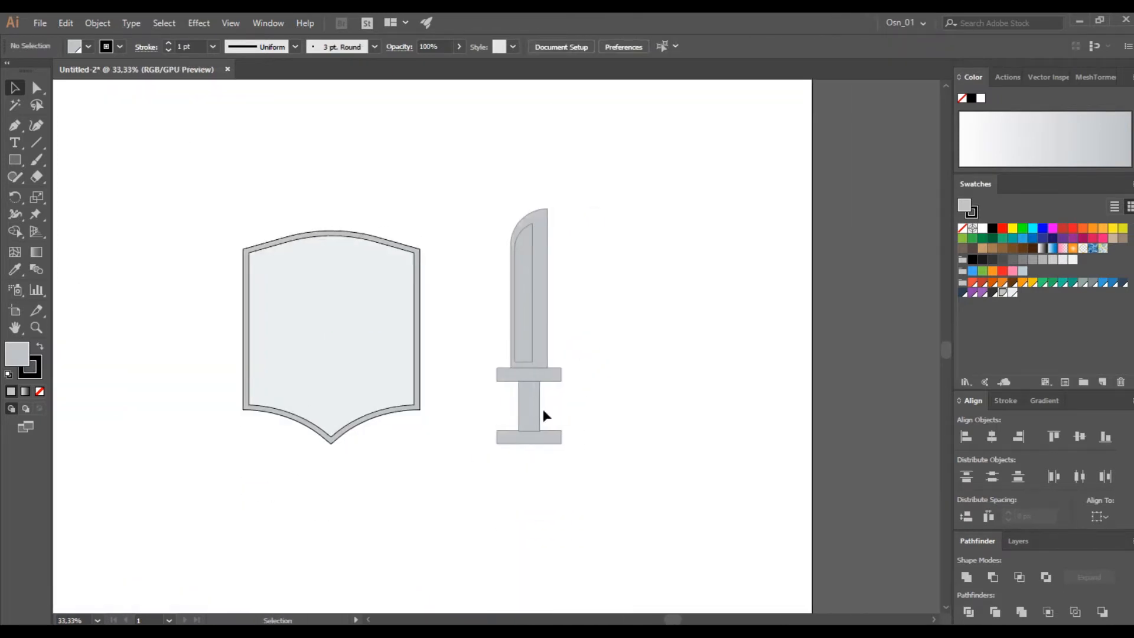
Draw a 115 x 21 px bar beside the grip and round its corners to a 10.5 px radius.
{"action": "scroll", "coordinate": [544, 410], "scroll_direction": "up", "scroll_amount": 3}
{"action": "left_click_drag", "start_coordinate": [591, 382], "coordinate": [673, 397]}
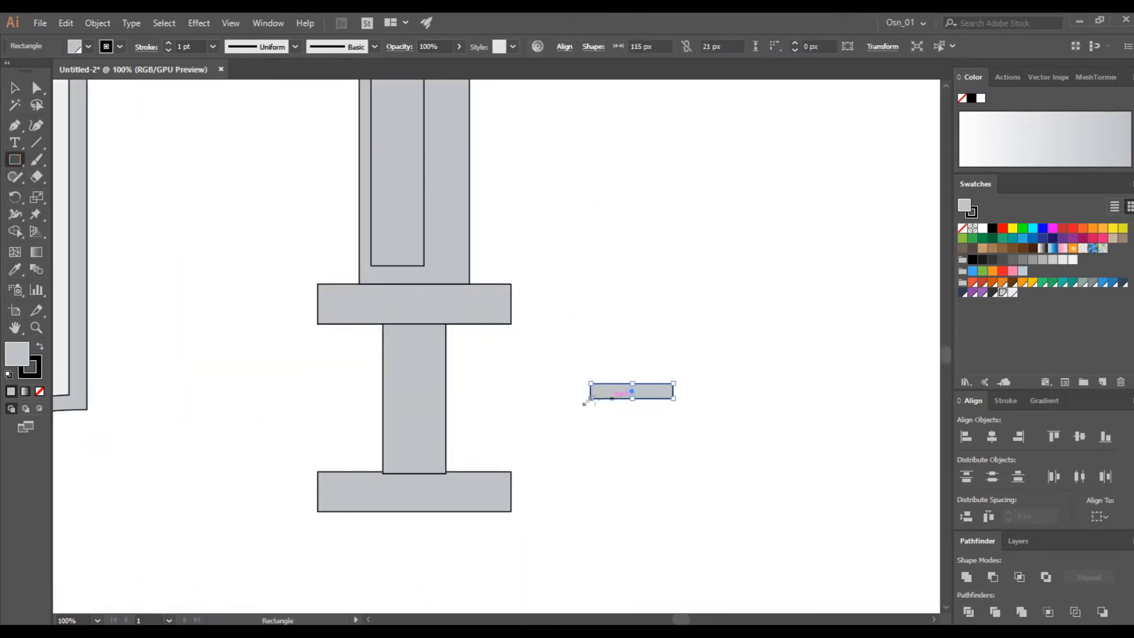
{"action": "scroll", "coordinate": [585, 396], "scroll_direction": "up", "scroll_amount": 1}
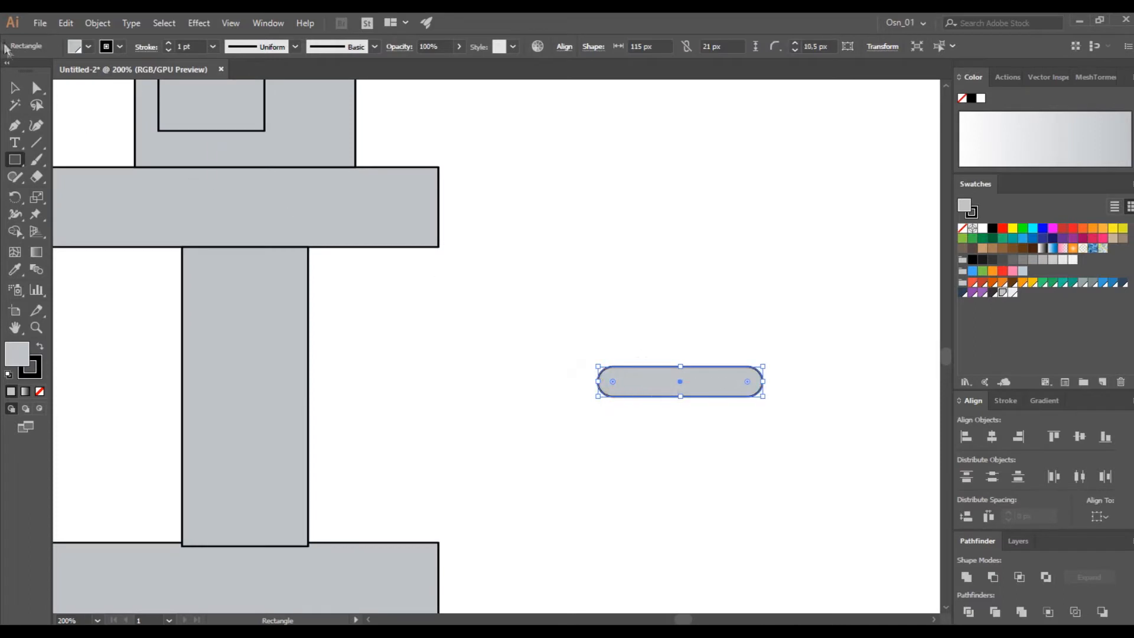
Place the rounded bar over the grip's upper end, tilted slightly upward to the right, and copy it to the lower end.
{"action": "left_click_drag", "start_coordinate": [650, 385], "coordinate": [519, 376]}
{"action": "left_click_drag", "start_coordinate": [639, 356], "coordinate": [632, 336]}
{"action": "scroll", "coordinate": [719, 374], "scroll_direction": "left", "scroll_amount": 5}
{"action": "left_click_drag", "start_coordinate": [704, 361], "coordinate": [515, 534]}
{"action": "scroll", "coordinate": [489, 331], "scroll_direction": "left", "scroll_amount": 3}
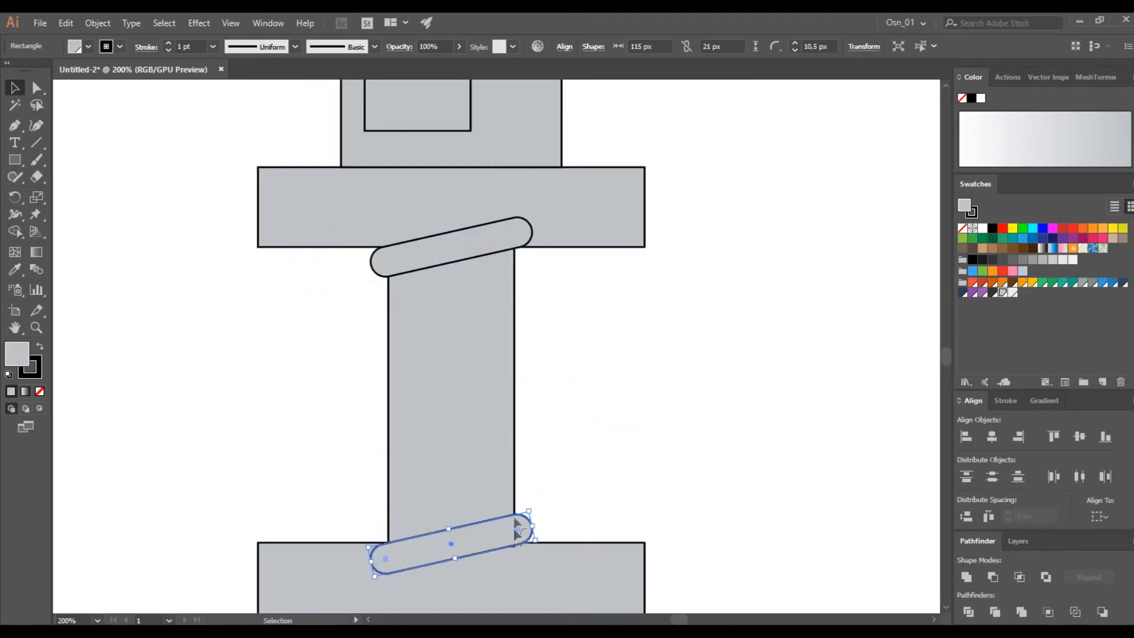
Blend the two tilted bars along the grip using Specified Steps set to 9.
{"action": "left_click", "coordinate": [471, 246], "text": "shift"}
{"action": "key", "text": "ctrl+alt+b"}
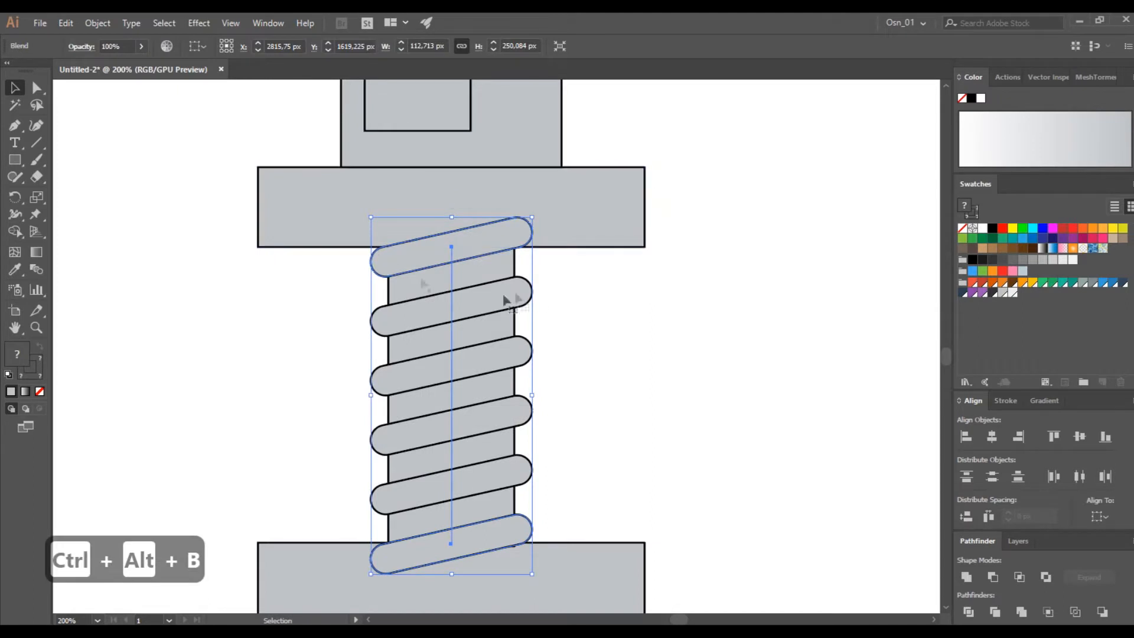
{"action": "left_click", "coordinate": [98, 22]}
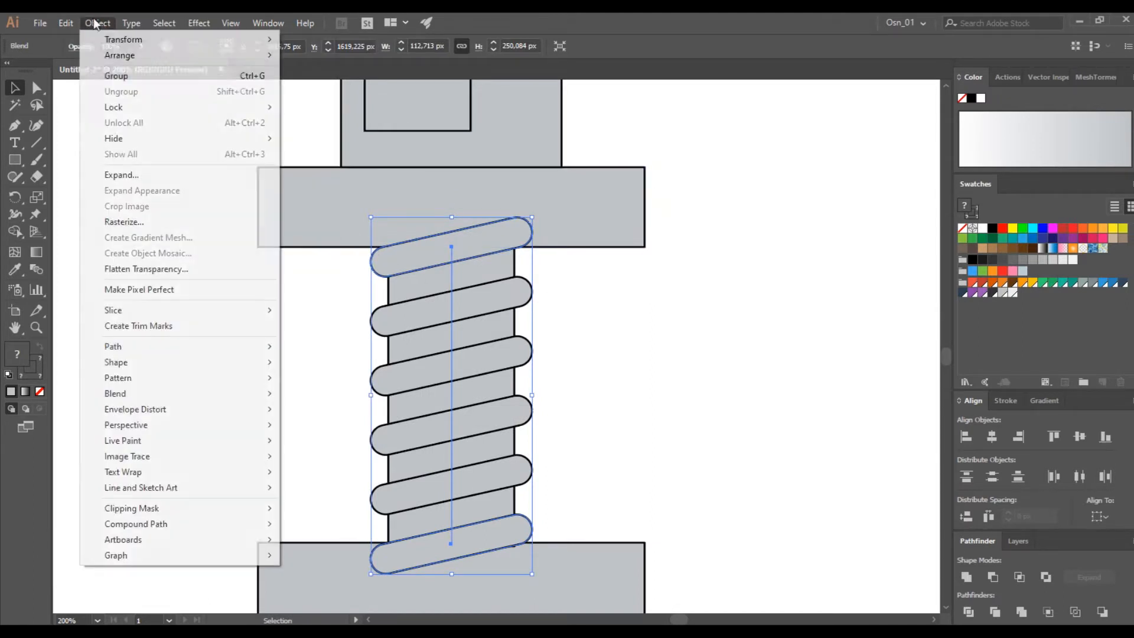
{"action": "double_click", "coordinate": [38, 273]}
{"action": "left_click", "coordinate": [761, 459]}
{"action": "left_click", "coordinate": [870, 390]}
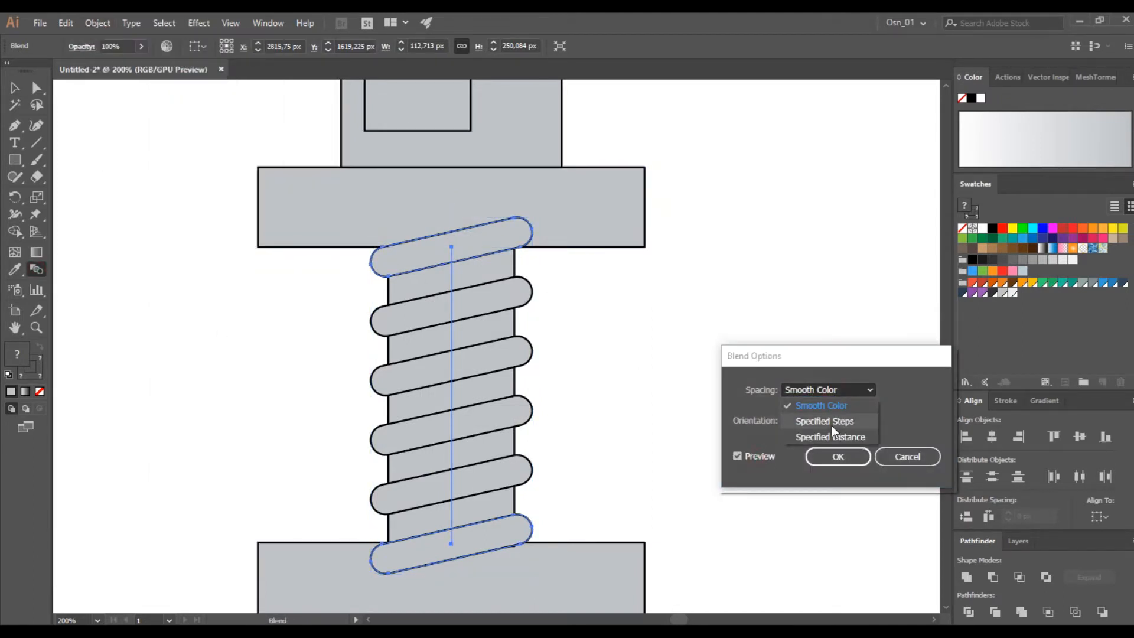
{"action": "left_click", "coordinate": [831, 424]}
{"action": "double_click", "coordinate": [914, 391]}
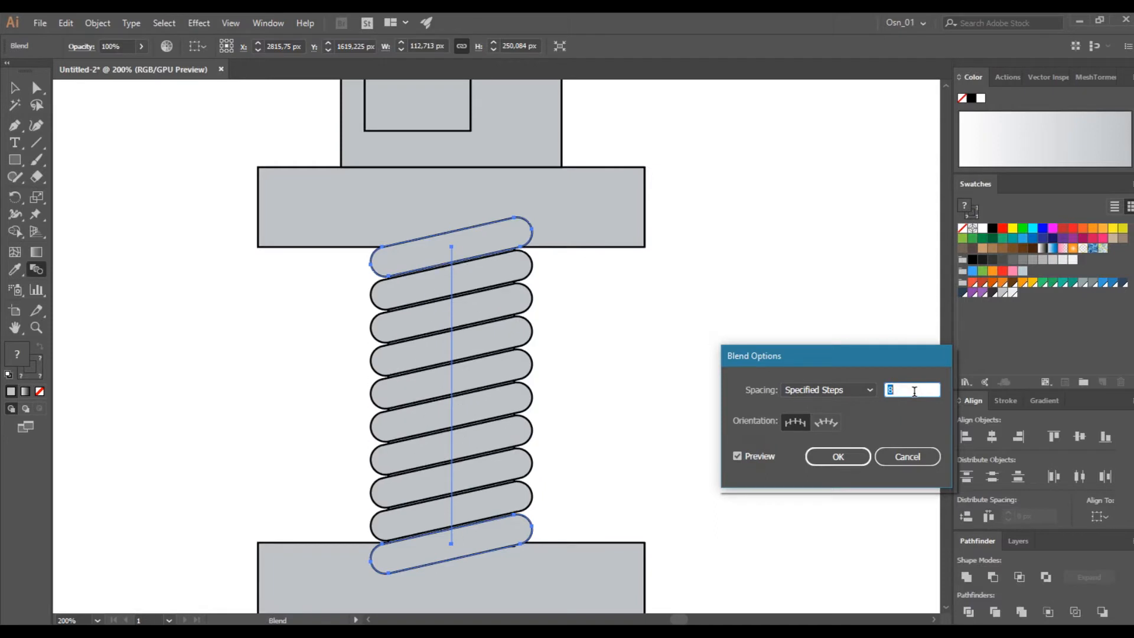
{"action": "type", "text": "9"}
{"action": "left_click", "coordinate": [838, 456]}
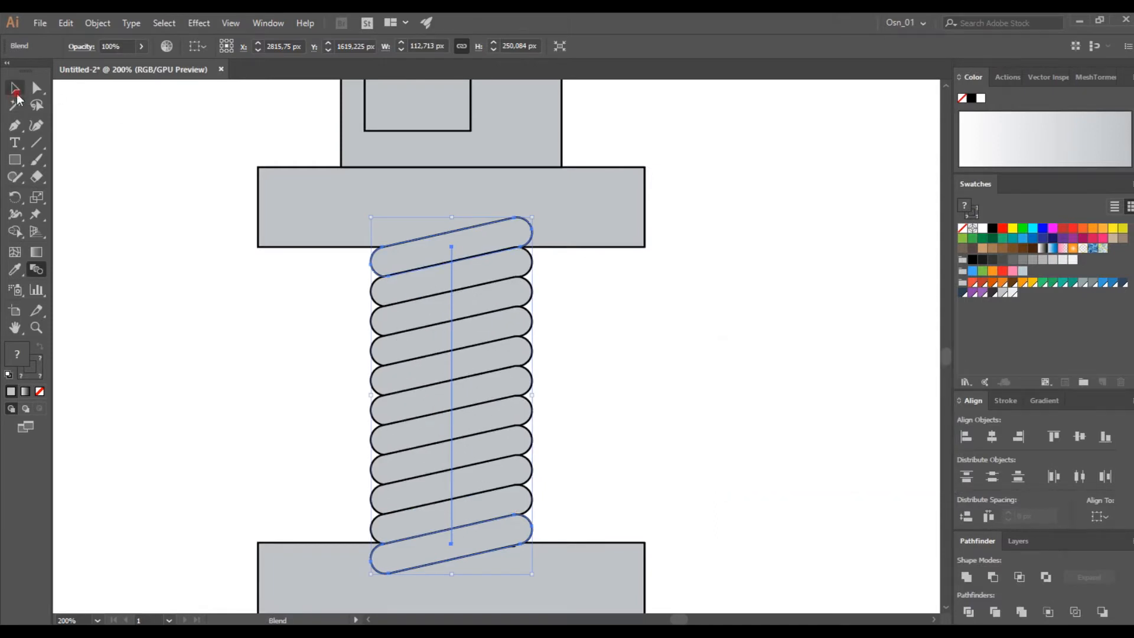
Expand the grip's blend into separate bar shapes.
{"action": "left_click", "coordinate": [97, 23]}
{"action": "left_click", "coordinate": [114, 175]}
{"action": "left_click", "coordinate": [532, 402]}
Shrink the pommel to about 154 x 35 px with fully rounded ends and bring it and the guard in front of the grip.
{"action": "left_click", "coordinate": [626, 512]}
{"action": "scroll", "coordinate": [626, 513], "scroll_direction": "down", "scroll_amount": 2}
{"action": "left_click", "coordinate": [485, 552]}
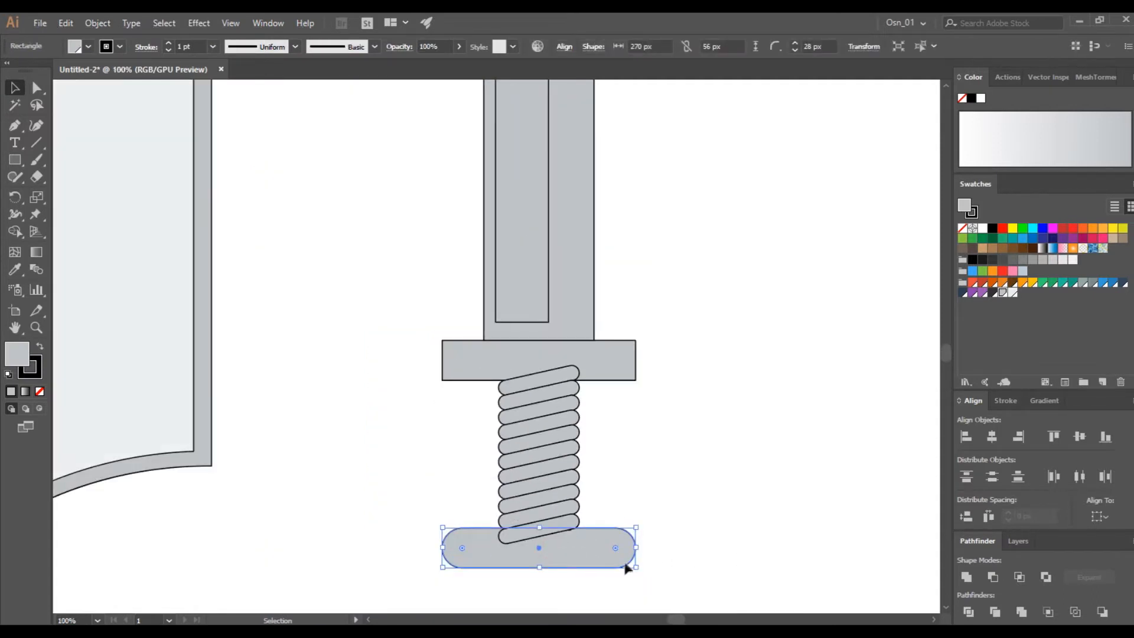
{"action": "key", "text": "ctrl+z"}
{"action": "left_click_drag", "start_coordinate": [539, 568], "coordinate": [733, 536]}
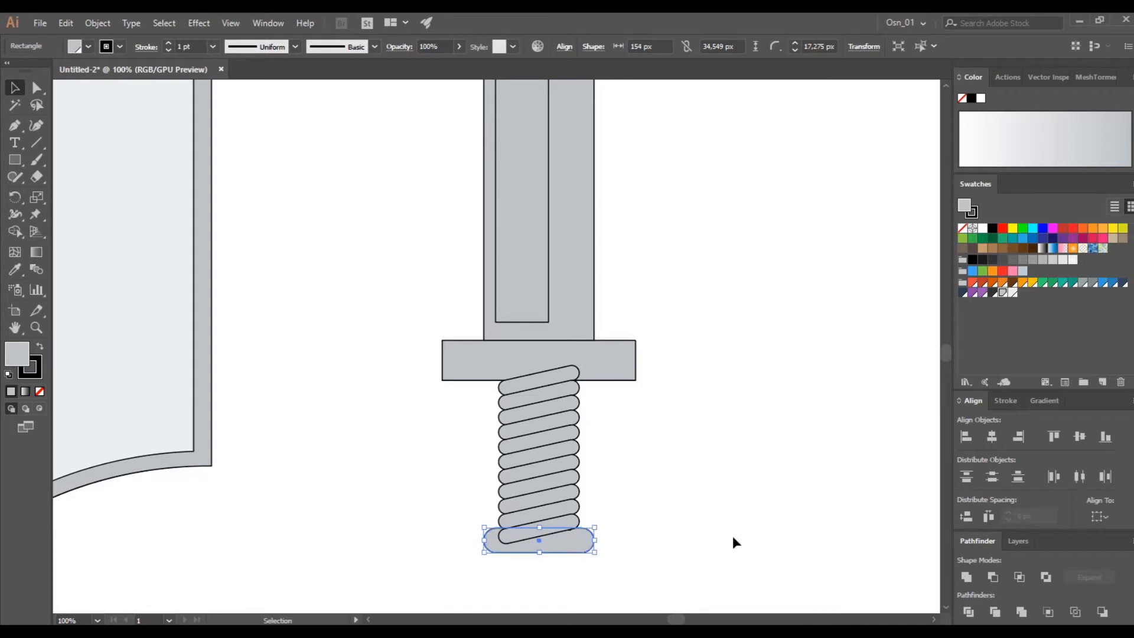
{"action": "key", "text": "ctrl+shift+bracketright"}
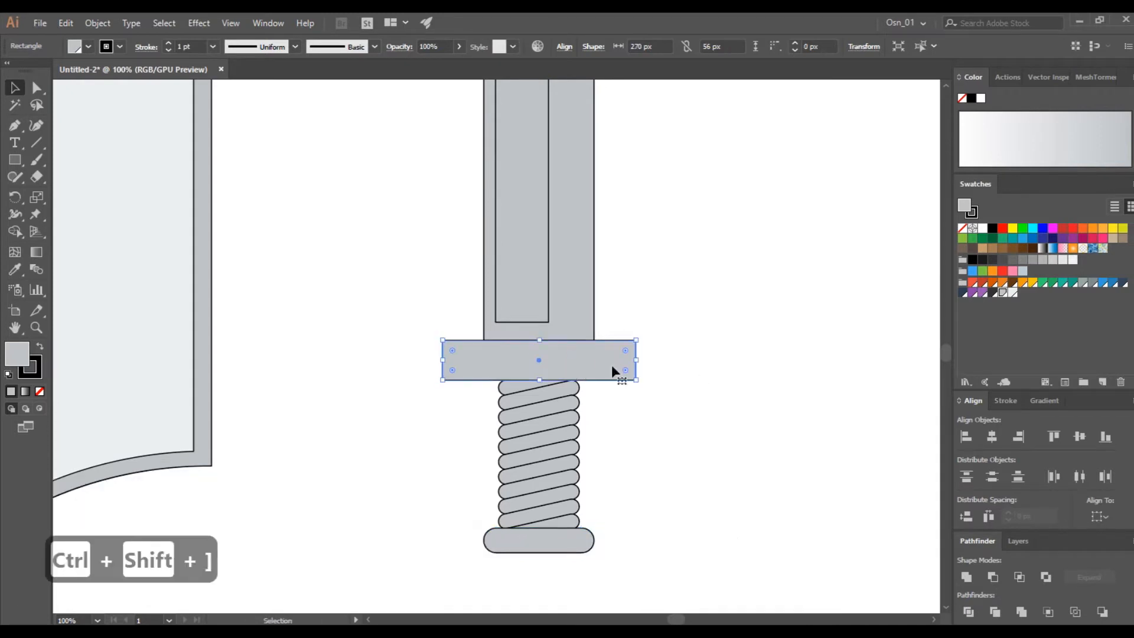
Draw a circle centred on the guard's right end, slightly taller than the guard, and copy it to the left end.
{"action": "scroll", "coordinate": [611, 364], "scroll_direction": "up", "scroll_amount": 2}
{"action": "scroll", "coordinate": [118, 218], "scroll_direction": "right", "scroll_amount": 3}
{"action": "left_click_drag", "start_coordinate": [14, 160], "coordinate": [88, 196]}
{"action": "left_click_drag", "start_coordinate": [558, 355], "coordinate": [619, 298]}
{"action": "key", "text": "v"}
{"action": "key", "text": "ctrl+shift+a"}
{"action": "left_click_drag", "start_coordinate": [583, 365], "coordinate": [598, 358]}
{"action": "scroll", "coordinate": [686, 384], "scroll_direction": "left", "scroll_amount": 2}
{"action": "left_click", "coordinate": [667, 378]}
{"action": "left_click_drag", "start_coordinate": [666, 378], "coordinate": [279, 378]}
Create inner circles in both guard end circles with Offset Path at -19 px.
{"action": "left_click_drag", "start_coordinate": [772, 476], "coordinate": [679, 407]}
{"action": "left_click", "coordinate": [271, 349], "text": "shift"}
{"action": "left_click", "coordinate": [97, 22]}
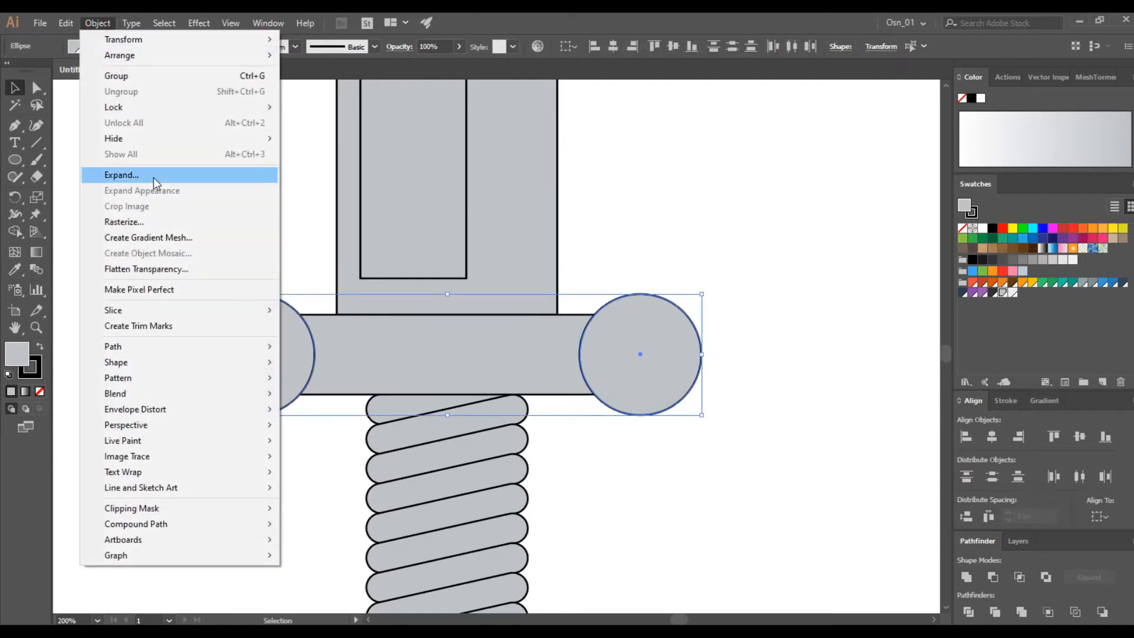
{"action": "mouse_move", "coordinate": [248, 346]}
{"action": "left_click", "coordinate": [351, 399]}
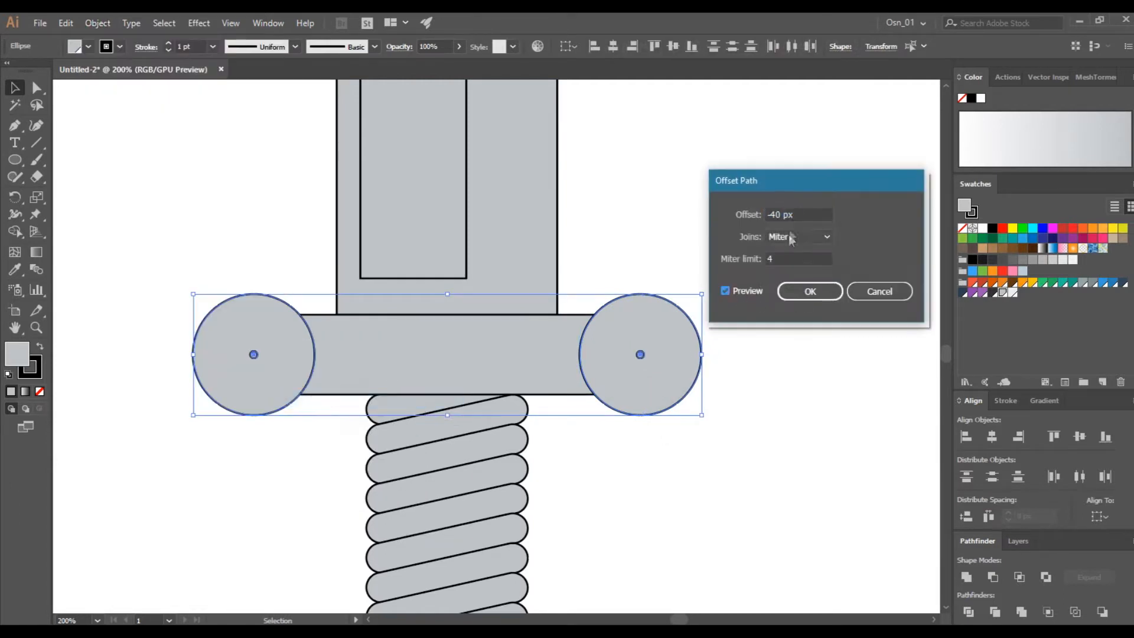
{"action": "key", "text": "Up"}
{"action": "key", "text": "Up"}
{"action": "key", "text": "Up"}
{"action": "key", "text": "Up"}
{"action": "key", "text": "Up"}
{"action": "key", "text": "Up"}
{"action": "key", "text": "Up"}
{"action": "key", "text": "Up"}
{"action": "key", "text": "Up"}
{"action": "key", "text": "Up"}
{"action": "key", "text": "Up"}
{"action": "key", "text": "Up"}
{"action": "key", "text": "Up"}
{"action": "key", "text": "Up"}
{"action": "key", "text": "Up"}
{"action": "key", "text": "Up"}
{"action": "key", "text": "Up"}
{"action": "key", "text": "Up"}
{"action": "key", "text": "Up"}
{"action": "key", "text": "Up"}
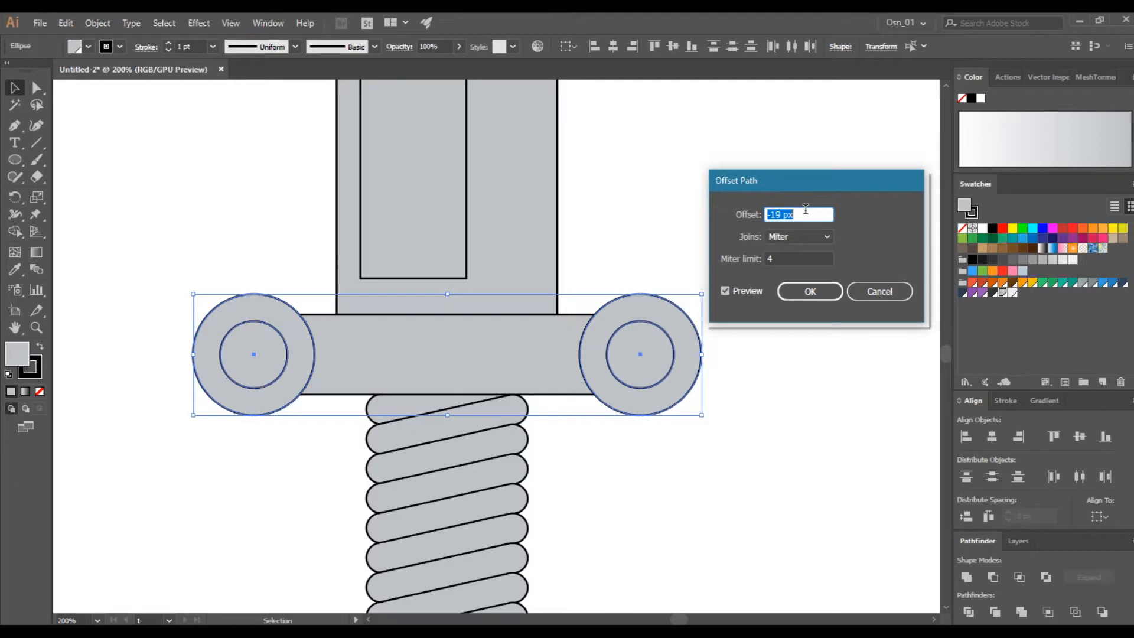
{"action": "left_click", "coordinate": [809, 292]}
{"action": "scroll", "coordinate": [777, 444], "scroll_direction": "down", "scroll_amount": 1}
Copy the guard in place and reduce the copy to a centred 154 x 31 px plate.
{"action": "left_click", "coordinate": [777, 443]}
{"action": "left_click", "coordinate": [416, 342]}
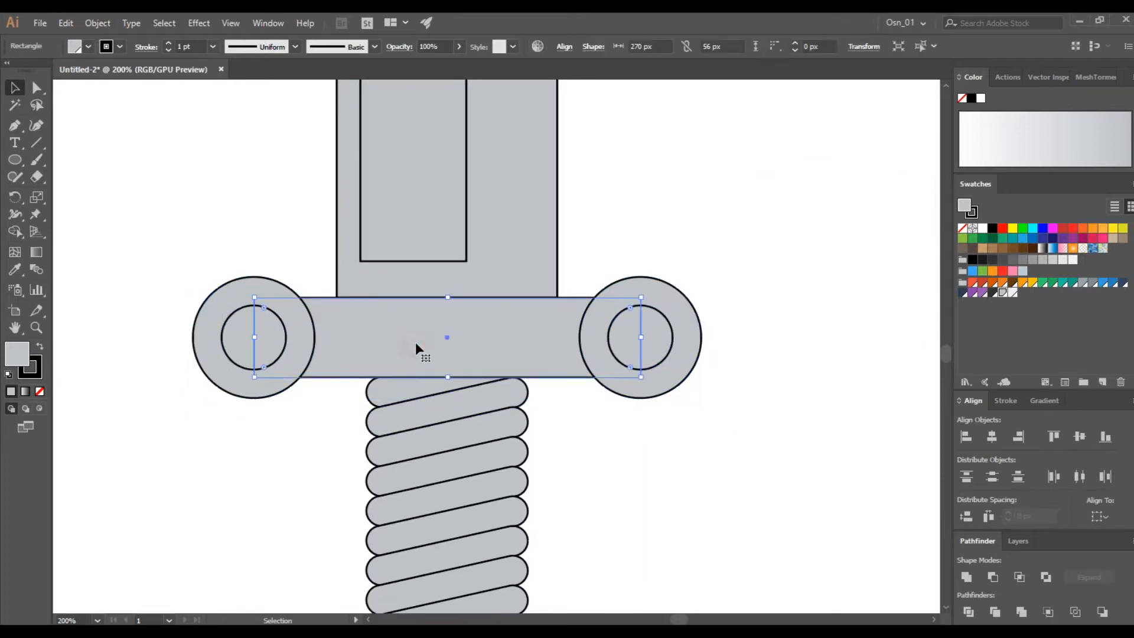
{"action": "key", "text": "ctrl+c"}
{"action": "key", "text": "ctrl+f"}
{"action": "left_click_drag", "start_coordinate": [447, 297], "coordinate": [449, 316]}
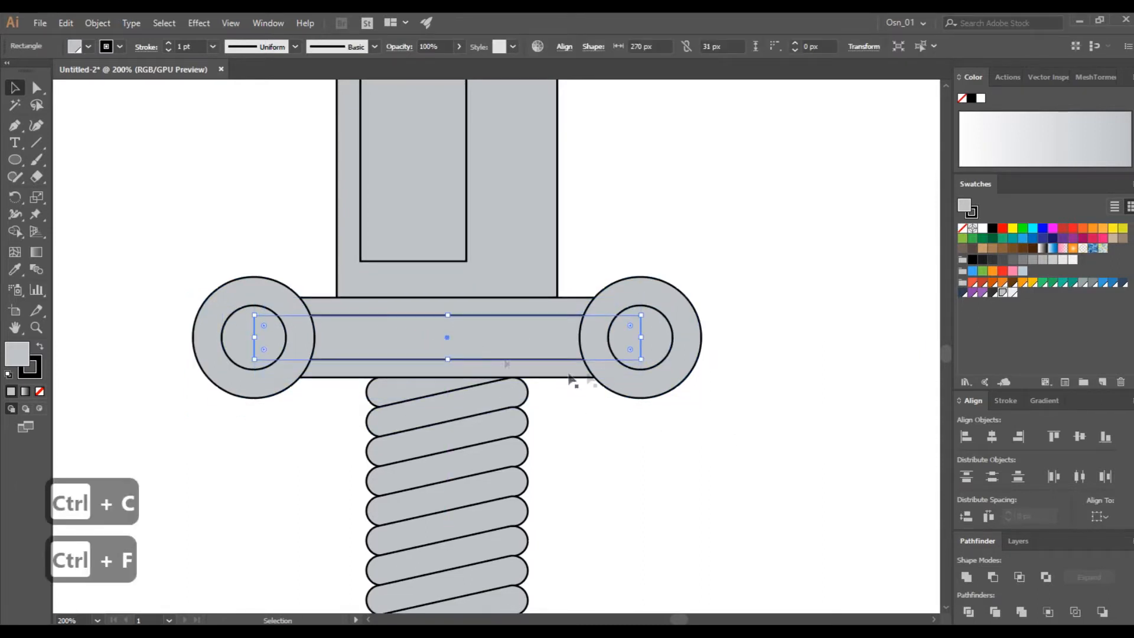
{"action": "left_click_drag", "start_coordinate": [641, 337], "coordinate": [557, 338]}
{"action": "left_click", "coordinate": [636, 194]}
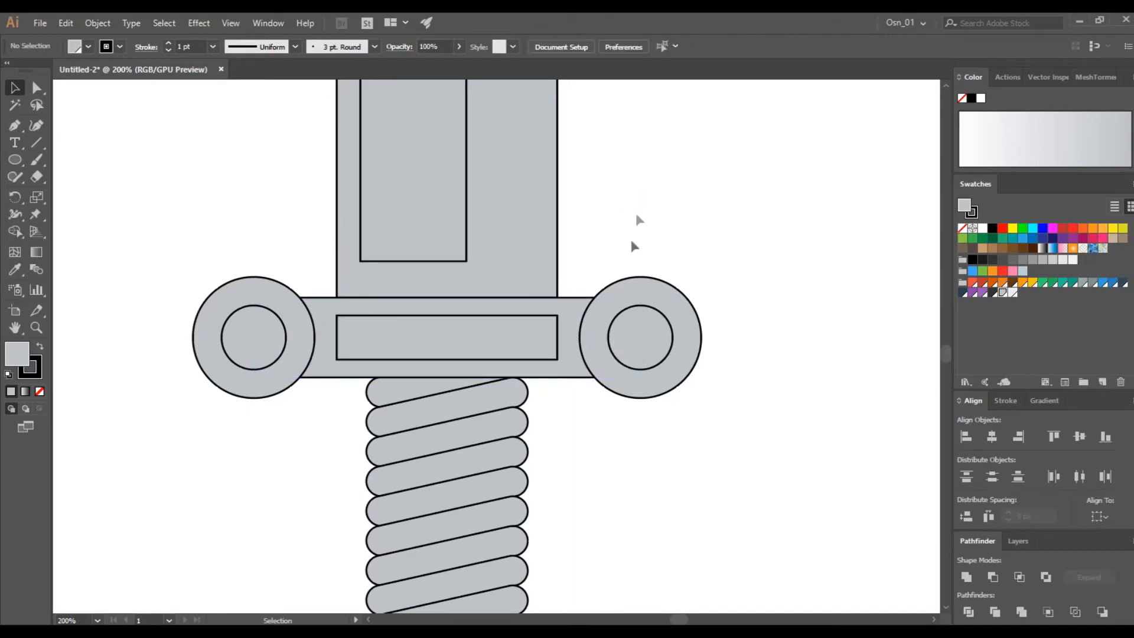
Copy the inner circle, scale it to 22.5 px, centre it on the plate's left edge and duplicate it on the right edge.
{"action": "left_click", "coordinate": [505, 335]}
{"action": "scroll", "coordinate": [410, 355], "scroll_direction": "up", "scroll_amount": 2}
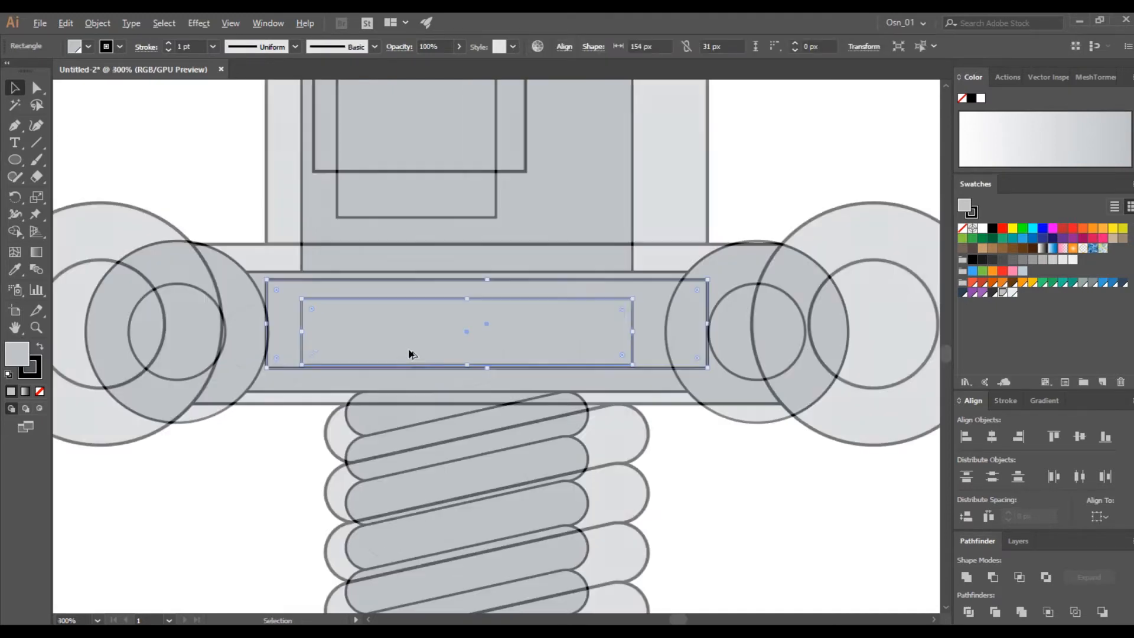
{"action": "left_click_drag", "start_coordinate": [106, 337], "coordinate": [323, 336]}
{"action": "left_click_drag", "start_coordinate": [384, 260], "coordinate": [354, 291]}
{"action": "left_click_drag", "start_coordinate": [329, 334], "coordinate": [286, 334]}
{"action": "left_click_drag", "start_coordinate": [464, 326], "coordinate": [712, 324]}
{"action": "left_click", "coordinate": [490, 282]}
{"action": "left_click", "coordinate": [760, 400]}
{"action": "left_click", "coordinate": [709, 324]}
{"action": "left_click", "coordinate": [279, 323], "text": "shift"}
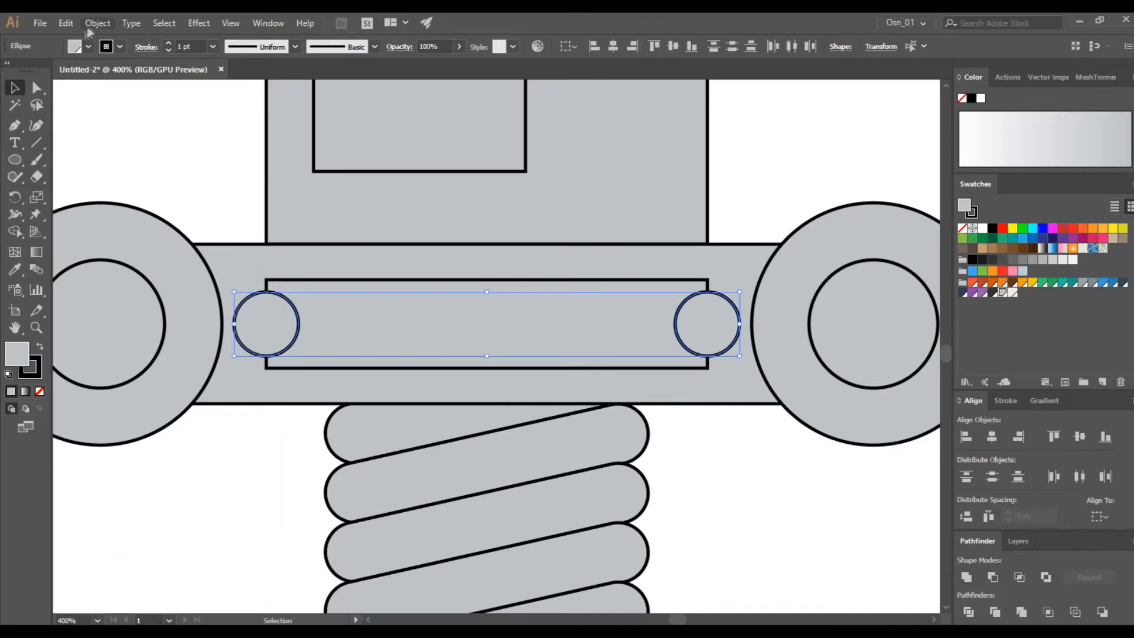
{"action": "left_click", "coordinate": [97, 23]}
{"action": "mouse_move", "coordinate": [177, 346]}
{"action": "left_click", "coordinate": [367, 401]}
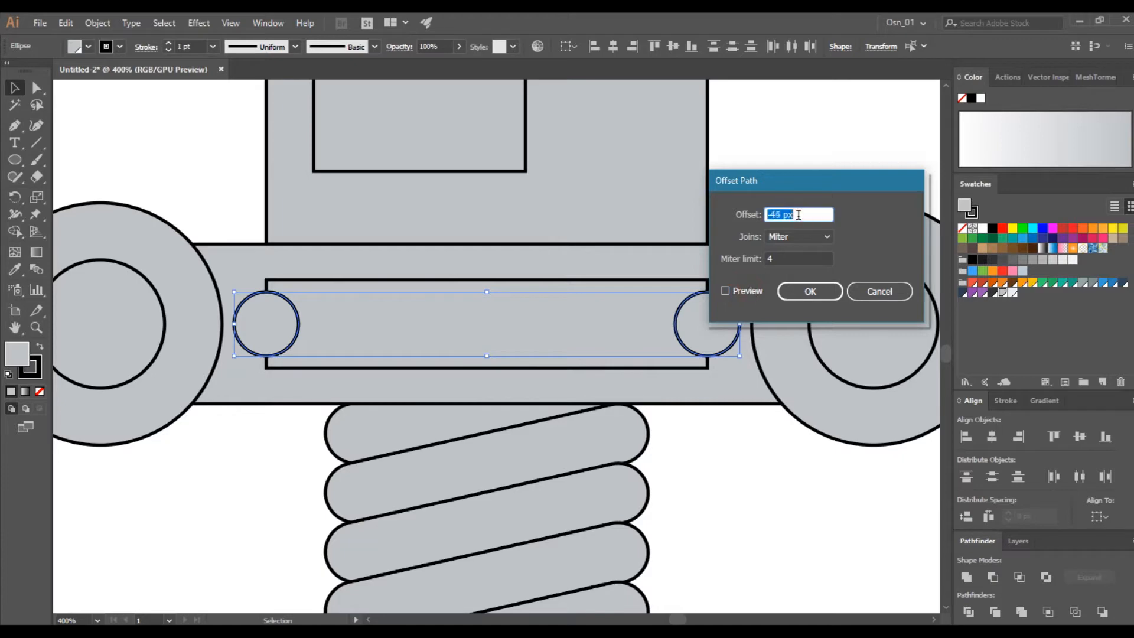
{"action": "left_click", "coordinate": [876, 291]}
Create smaller circles inside both plate end circles with Offset Path at -5 px.
{"action": "left_click", "coordinate": [526, 387]}
{"action": "left_click", "coordinate": [717, 326]}
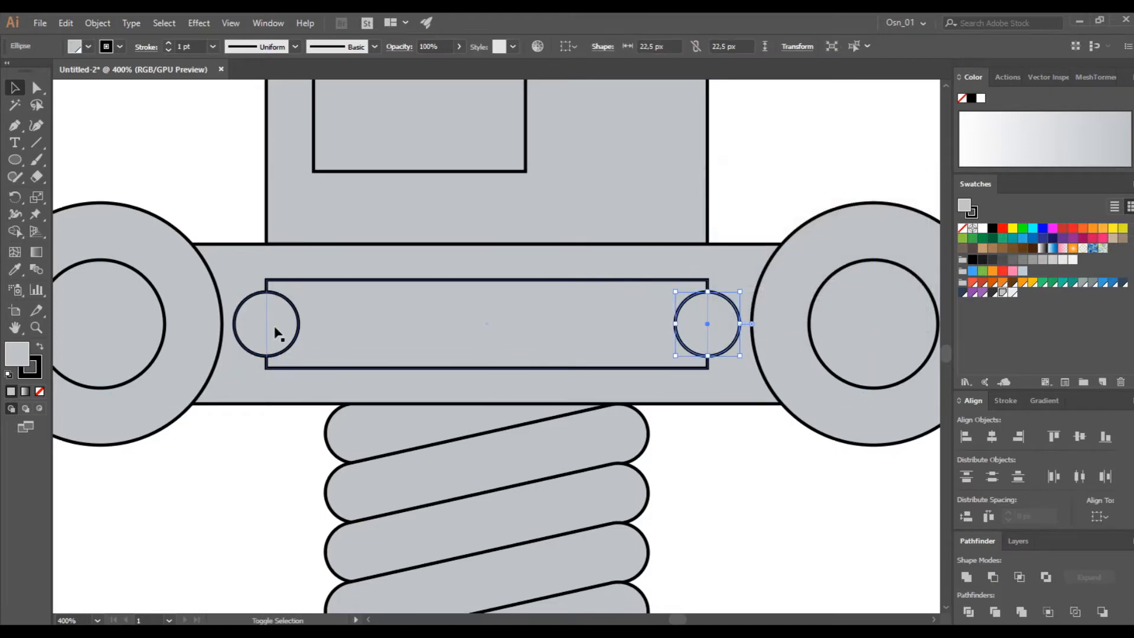
{"action": "left_click", "coordinate": [274, 324], "text": "shift"}
{"action": "left_click", "coordinate": [98, 23]}
{"action": "mouse_move", "coordinate": [246, 349]}
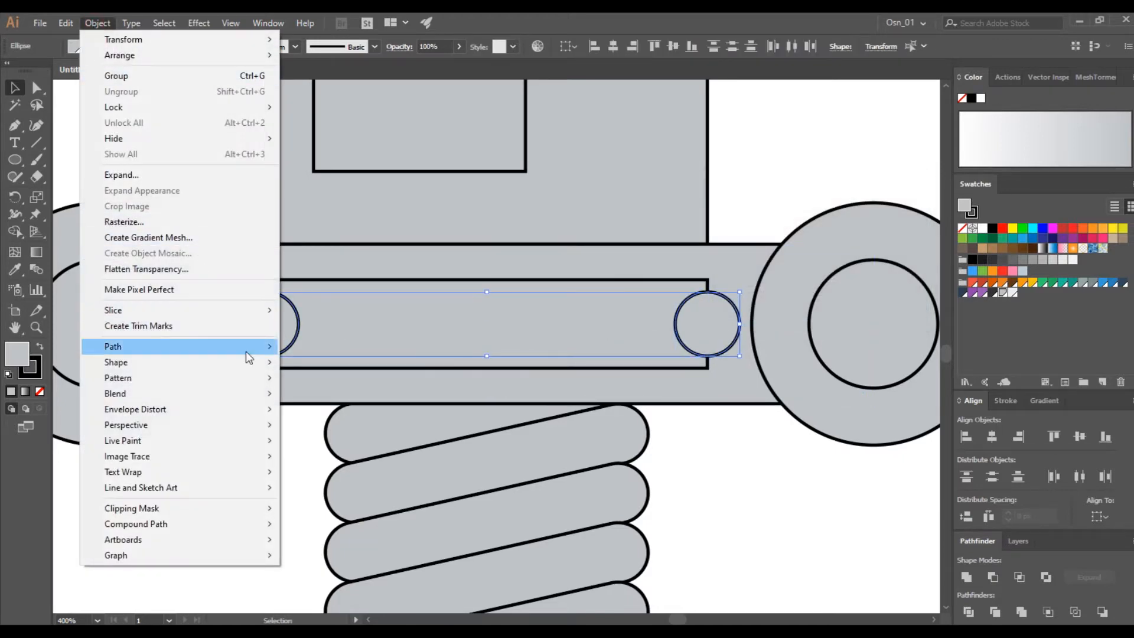
{"action": "left_click", "coordinate": [331, 397]}
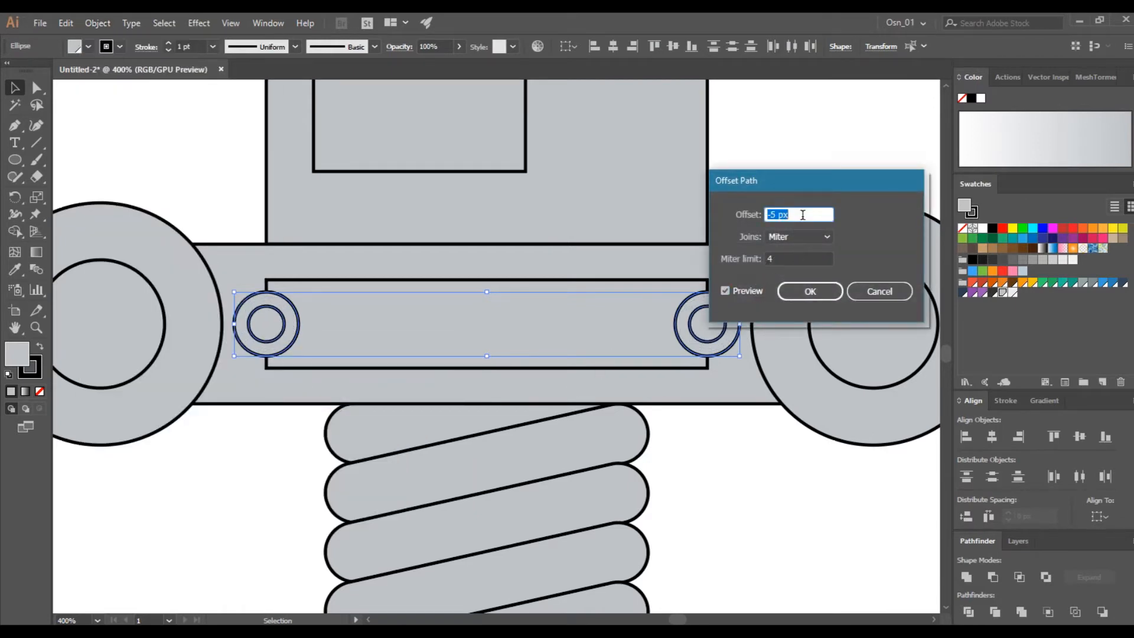
{"action": "left_click", "coordinate": [811, 292]}
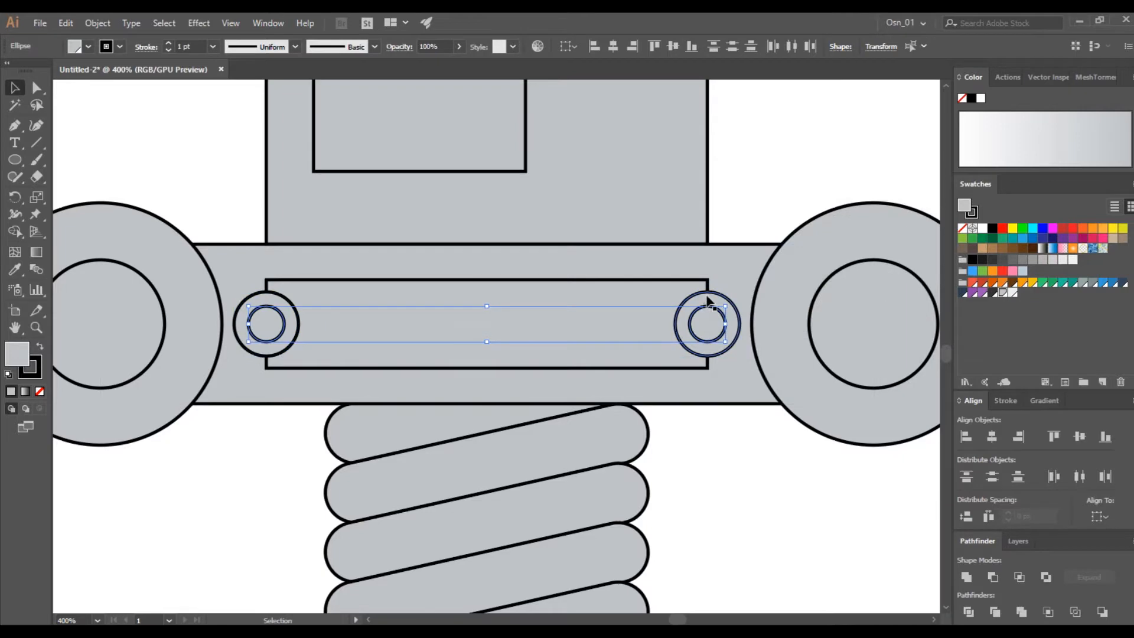
Unite the plate with its two outer end circles and send the result backward behind the small inner circles.
{"action": "left_click", "coordinate": [353, 302], "text": "shift"}
{"action": "left_click", "coordinate": [967, 579]}
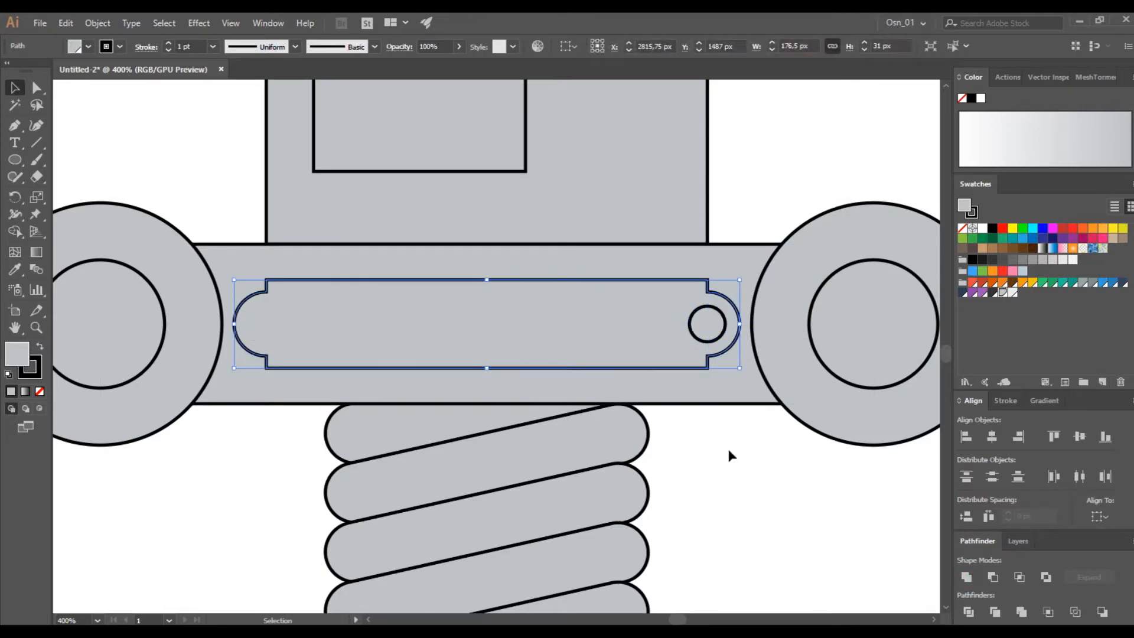
{"action": "key", "text": "ctrl+bracketleft"}
{"action": "left_click", "coordinate": [725, 448]}
{"action": "scroll", "coordinate": [726, 449], "scroll_direction": "down", "scroll_amount": 4}
{"action": "scroll", "coordinate": [727, 450], "scroll_direction": "down", "scroll_amount": 3}
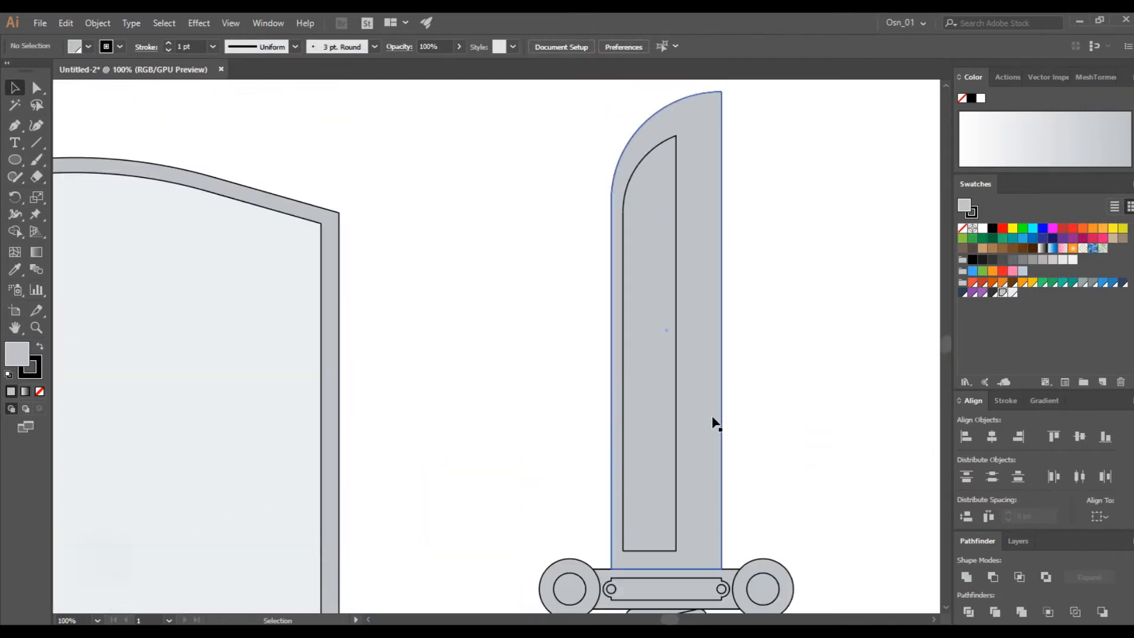
Scale the whole sword down slightly and place it closer beside the shield.
{"action": "scroll", "coordinate": [737, 455], "scroll_direction": "right", "scroll_amount": 1}
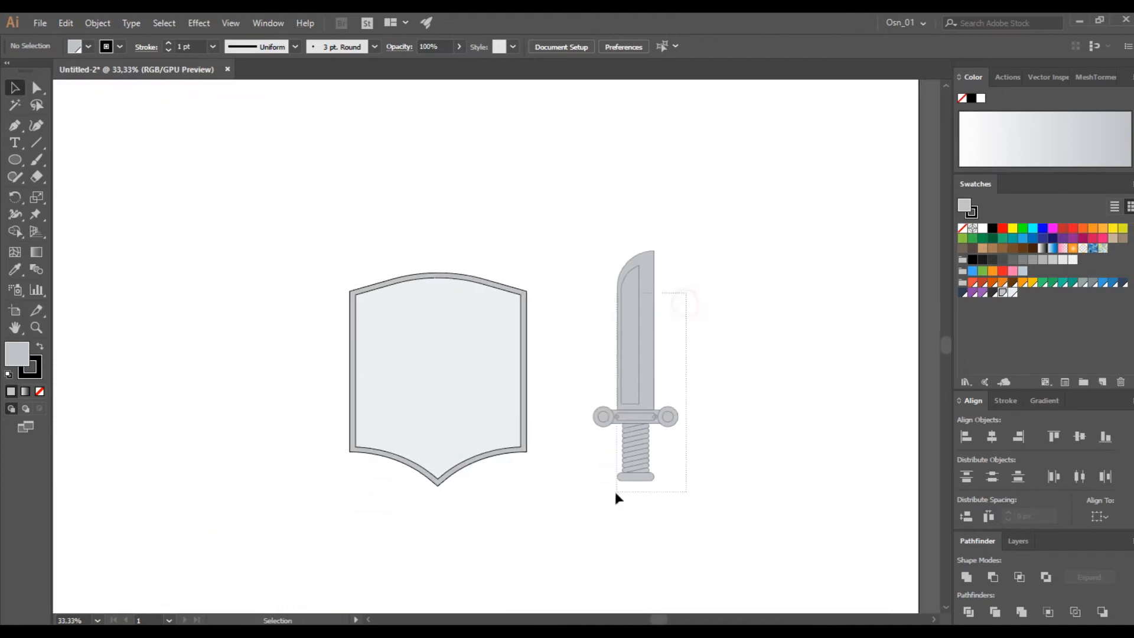
{"action": "left_click_drag", "start_coordinate": [589, 501], "coordinate": [635, 461]}
{"action": "left_click_drag", "start_coordinate": [697, 223], "coordinate": [585, 398]}
{"action": "left_click", "coordinate": [673, 380]}
{"action": "scroll", "coordinate": [577, 451], "scroll_direction": "right", "scroll_amount": 2}
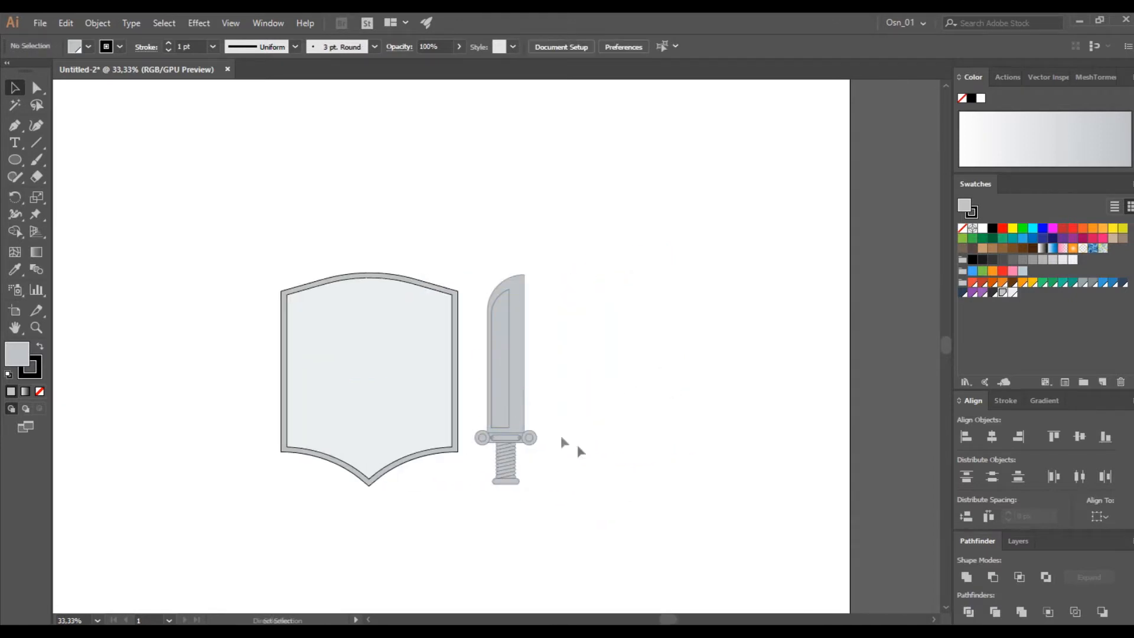
Copy the sword's grip and pommel horizontally to the empty area beside the sword.
{"action": "scroll", "coordinate": [579, 449], "scroll_direction": "up", "scroll_amount": 2}
{"action": "left_click_drag", "start_coordinate": [494, 479], "coordinate": [360, 543]}
{"action": "left_click_drag", "start_coordinate": [428, 485], "coordinate": [671, 485]}
{"action": "left_click", "coordinate": [714, 484]}
{"action": "scroll", "coordinate": [715, 486], "scroll_direction": "right", "scroll_amount": 2}
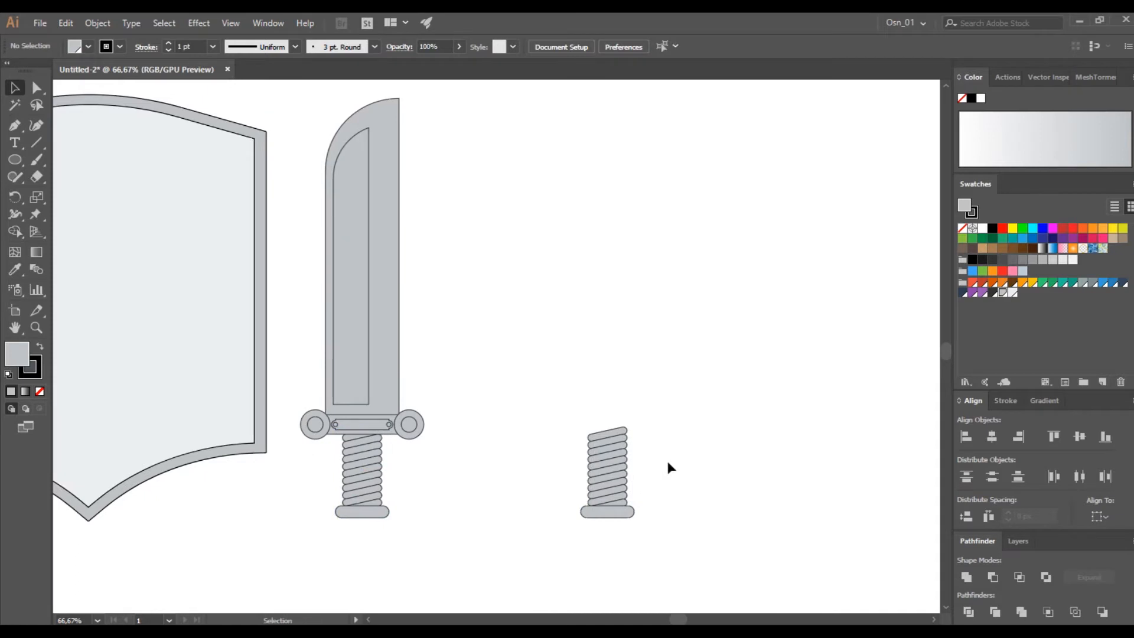
Build three overlapping 175.491 px circles, two stacked and touching, with the third on their left sent to the back.
{"action": "scroll", "coordinate": [667, 459], "scroll_direction": "up", "scroll_amount": 1}
{"action": "left_click_drag", "start_coordinate": [14, 165], "coordinate": [113, 195]}
{"action": "left_click_drag", "start_coordinate": [573, 184], "coordinate": [633, 291]}
{"action": "left_click_drag", "start_coordinate": [649, 270], "coordinate": [560, 261]}
{"action": "key", "text": "ctrl+shift+a"}
{"action": "scroll", "coordinate": [629, 246], "scroll_direction": "up", "scroll_amount": 4}
{"action": "key", "text": "ctrl+z"}
{"action": "scroll", "coordinate": [641, 345], "scroll_direction": "down", "scroll_amount": 2}
{"action": "key", "text": "ctrl+shift+bracketleft"}
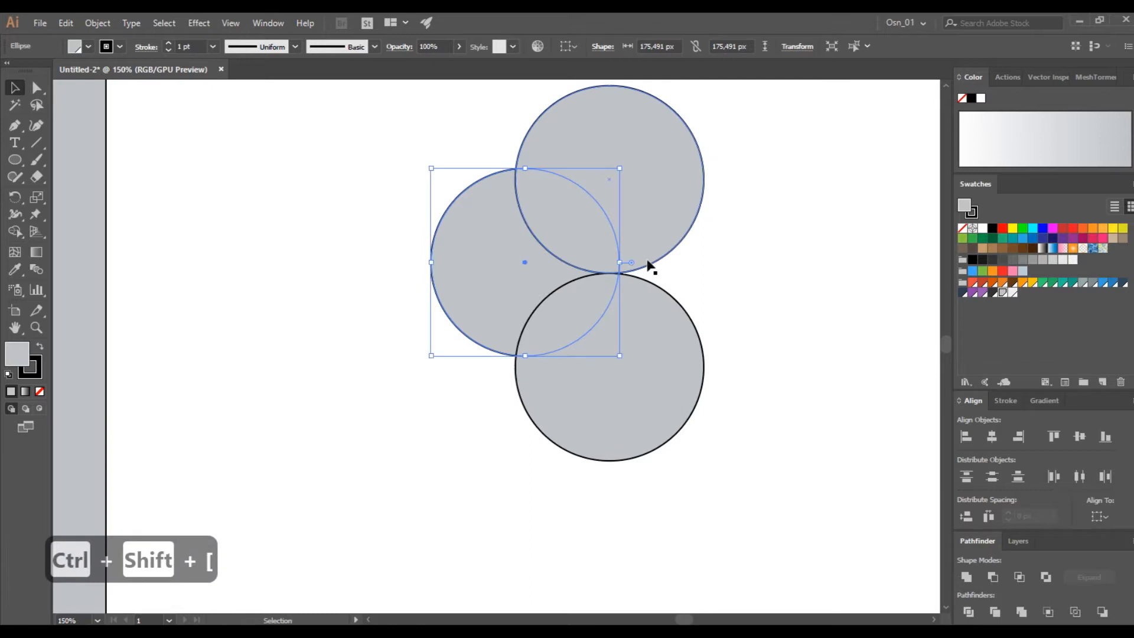
Draw a horizontal rectangle across the area where the three circles meet.
{"action": "left_click", "coordinate": [734, 261]}
{"action": "left_click_drag", "start_coordinate": [15, 160], "coordinate": [77, 157]}
{"action": "left_click_drag", "start_coordinate": [530, 229], "coordinate": [700, 307]}
{"action": "left_click_drag", "start_coordinate": [586, 278], "coordinate": [577, 272]}
Select the three circles and the rectangle and use Shape Builder to remove the two stacked circles' outer areas.
{"action": "left_click_drag", "start_coordinate": [751, 147], "coordinate": [375, 406]}
{"action": "key", "text": "shift+m"}
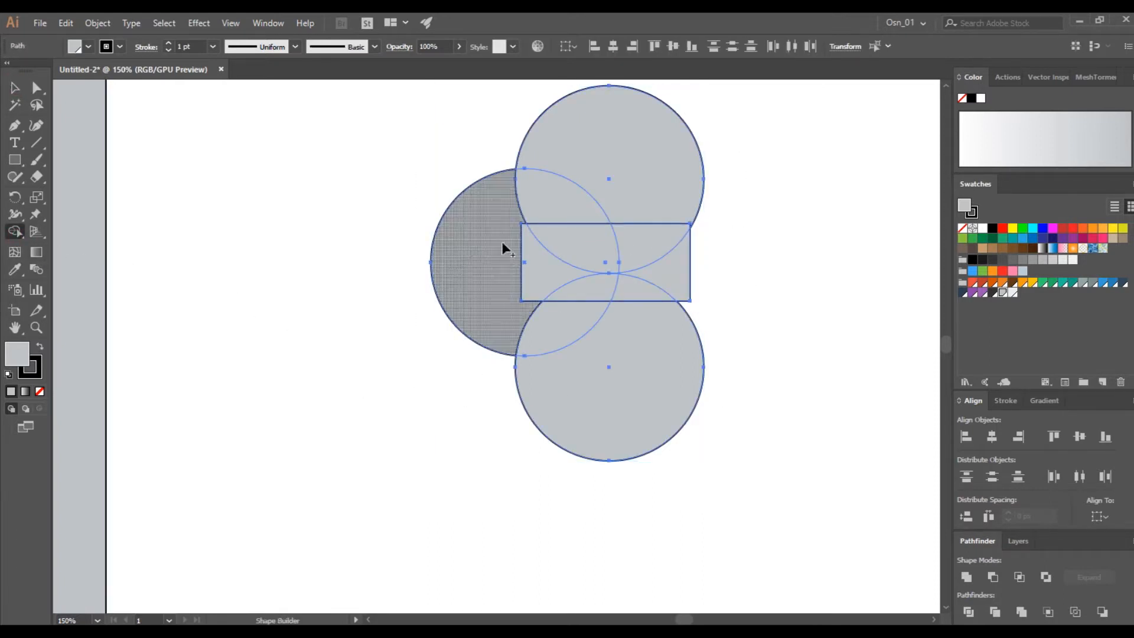
{"action": "left_click_drag", "start_coordinate": [561, 201], "coordinate": [618, 186]}
{"action": "left_click_drag", "start_coordinate": [569, 331], "coordinate": [638, 328]}
Trim the rectangle's end to the circle's arc and merge the remaining regions into one axe-head shape with Shape Builder.
{"action": "mouse_move", "coordinate": [501, 271]}
{"action": "left_mouse_down"}
{"action": "mouse_move", "coordinate": [620, 265]}
{"action": "mouse_move", "coordinate": [666, 307]}
{"action": "left_mouse_up"}
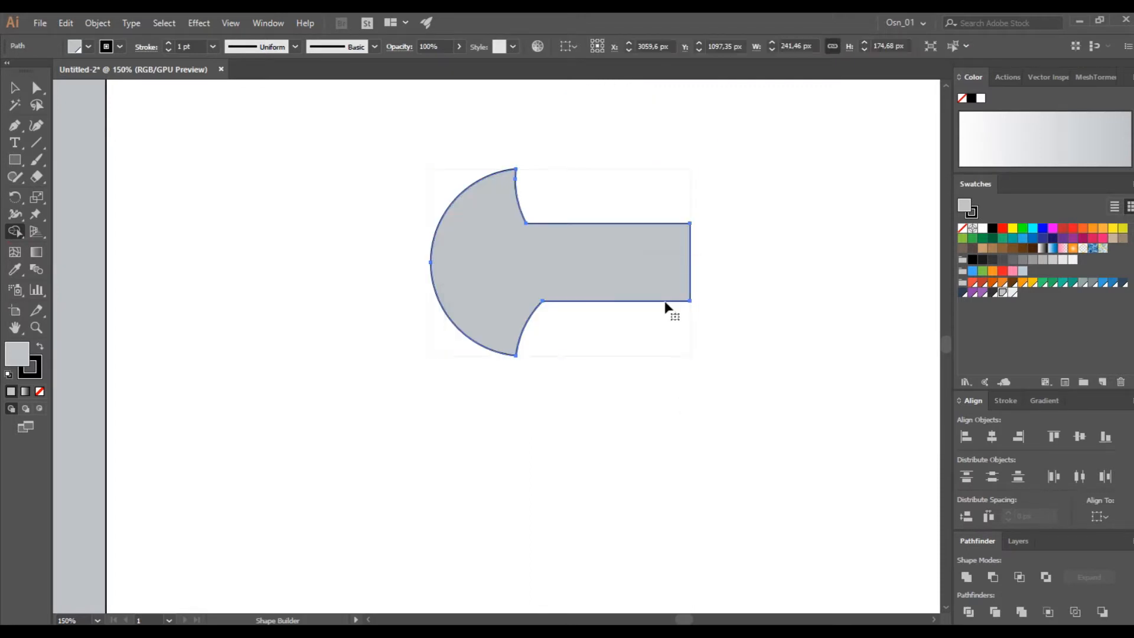
{"action": "key", "text": "ctrl+z"}
{"action": "left_click", "coordinate": [643, 279], "text": "alt"}
{"action": "mouse_move", "coordinate": [571, 326]}
{"action": "left_mouse_down"}
{"action": "mouse_move", "coordinate": [598, 286]}
{"action": "mouse_move", "coordinate": [639, 303]}
{"action": "left_mouse_up"}
{"action": "left_click", "coordinate": [15, 89]}
{"action": "left_click", "coordinate": [689, 286]}
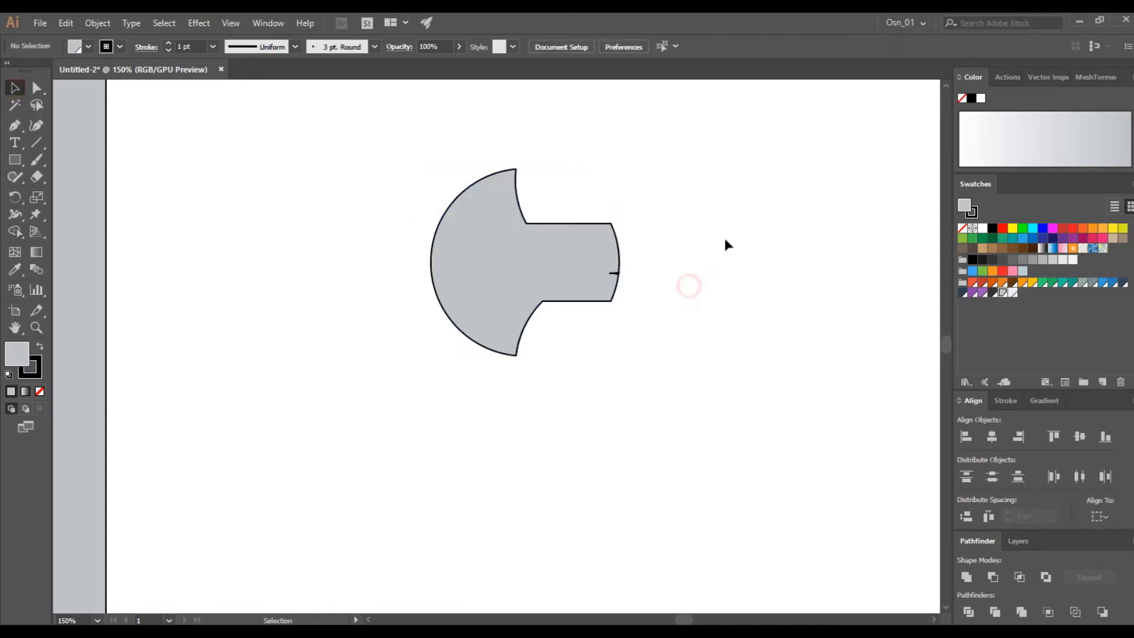
Delete the anchor point at the inner tip of the stray notch in the axe head's short curved edge.
{"action": "left_click", "coordinate": [591, 264]}
{"action": "scroll", "coordinate": [613, 273], "scroll_direction": "up", "scroll_amount": 9}
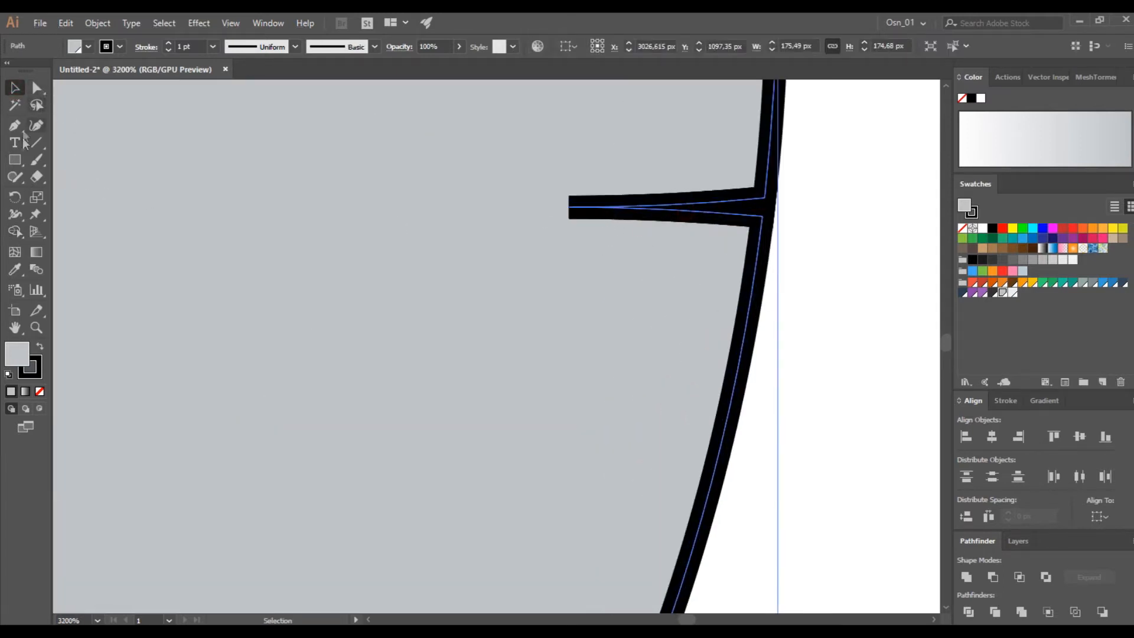
{"action": "left_click", "coordinate": [23, 132]}
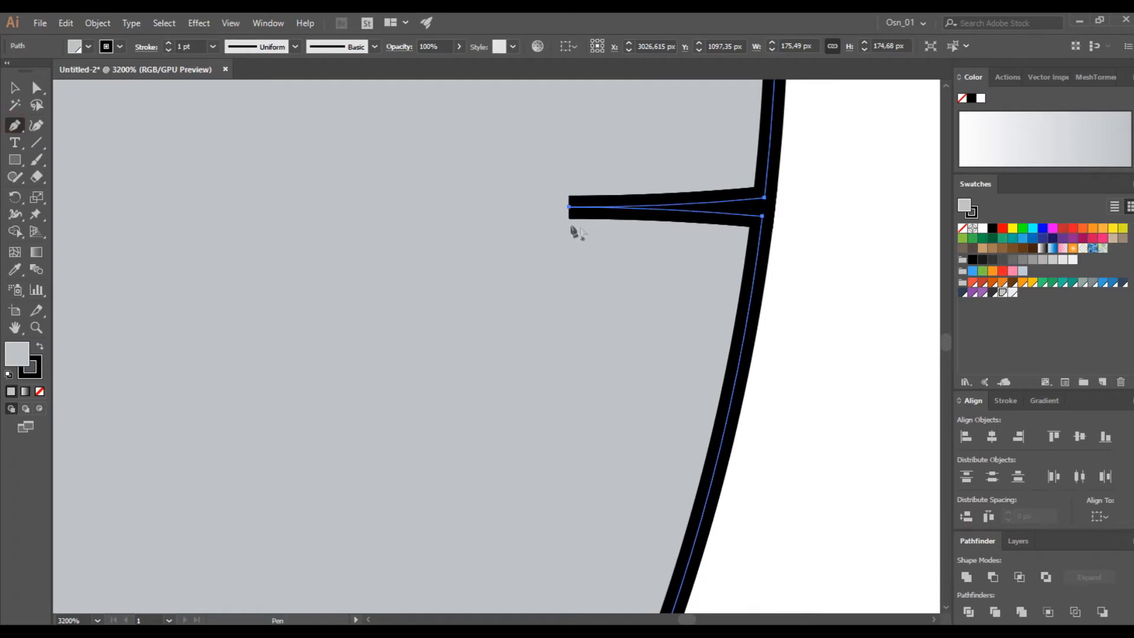
{"action": "scroll", "coordinate": [572, 210], "scroll_direction": "up", "scroll_amount": 3}
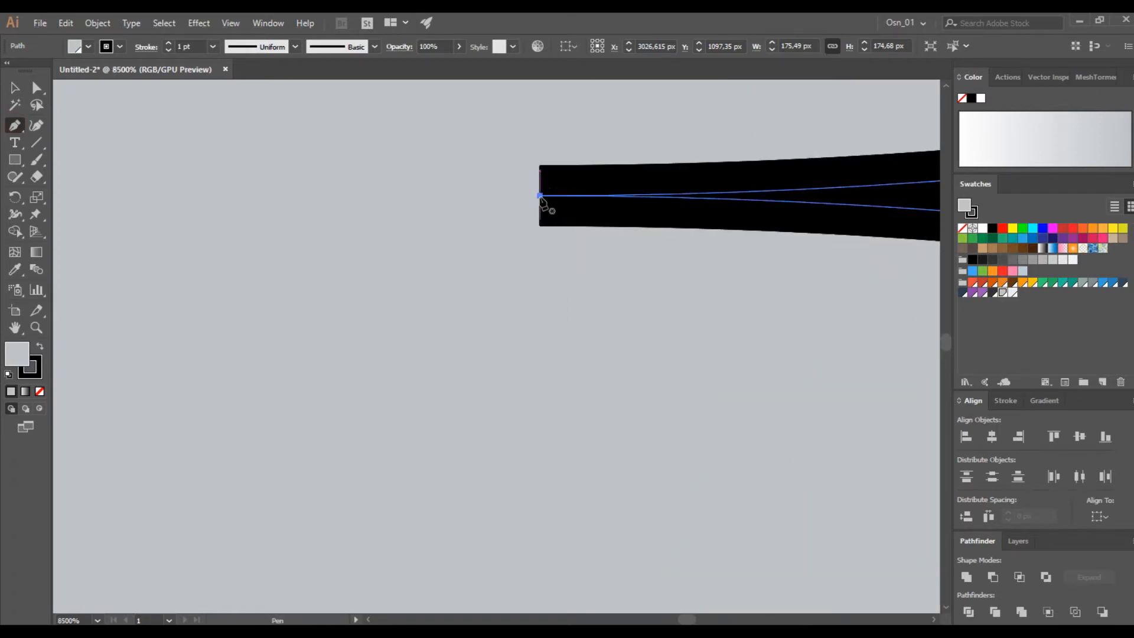
{"action": "scroll", "coordinate": [540, 201], "scroll_direction": "down", "scroll_amount": 1}
{"action": "scroll", "coordinate": [535, 204], "scroll_direction": "down", "scroll_amount": 2}
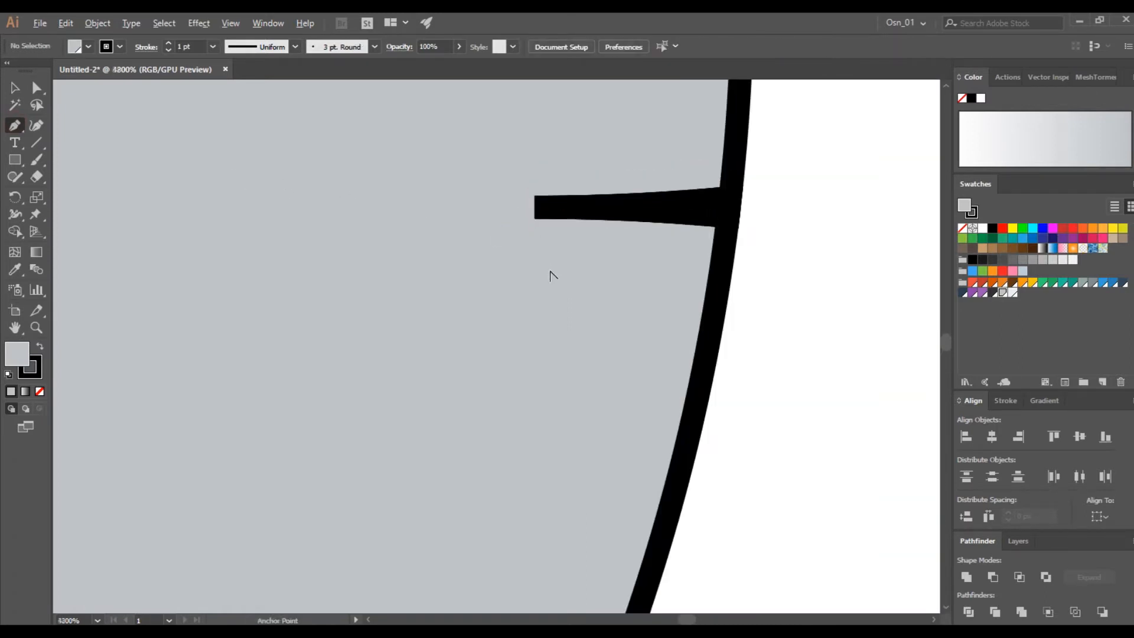
{"action": "key", "text": "v"}
{"action": "left_click", "coordinate": [662, 211]}
{"action": "mouse_move", "coordinate": [662, 211]}
{"action": "left_mouse_down"}
{"action": "mouse_move", "coordinate": [620, 258]}
{"action": "mouse_move", "coordinate": [585, 263]}
{"action": "mouse_move", "coordinate": [661, 212]}
{"action": "left_mouse_up"}
{"action": "key", "text": "ctrl+a"}
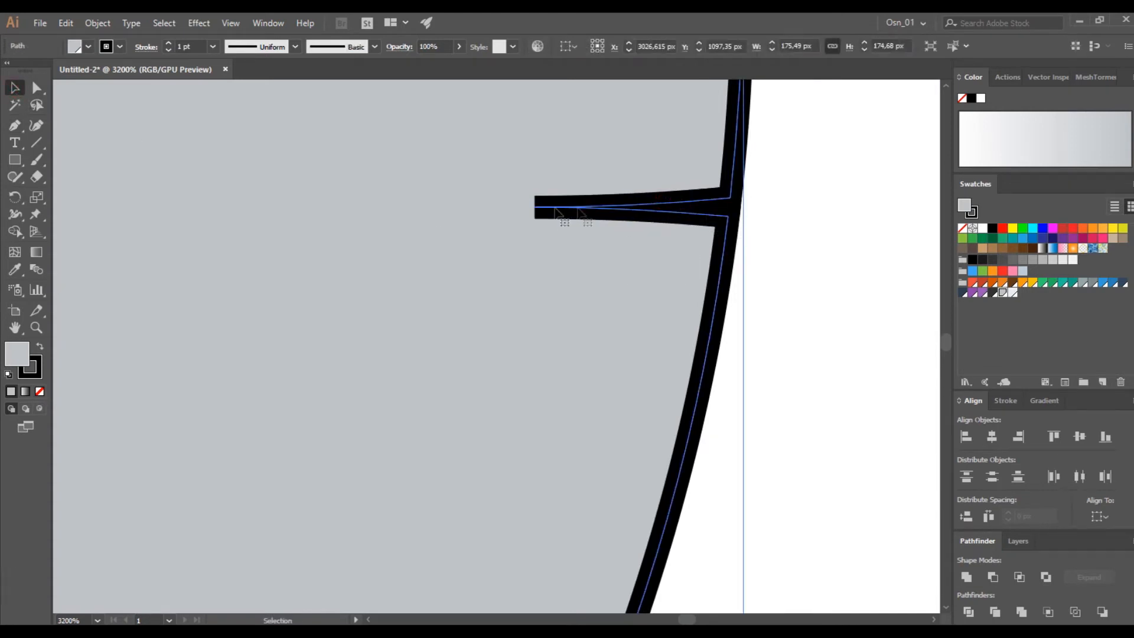
{"action": "left_click", "coordinate": [535, 208]}
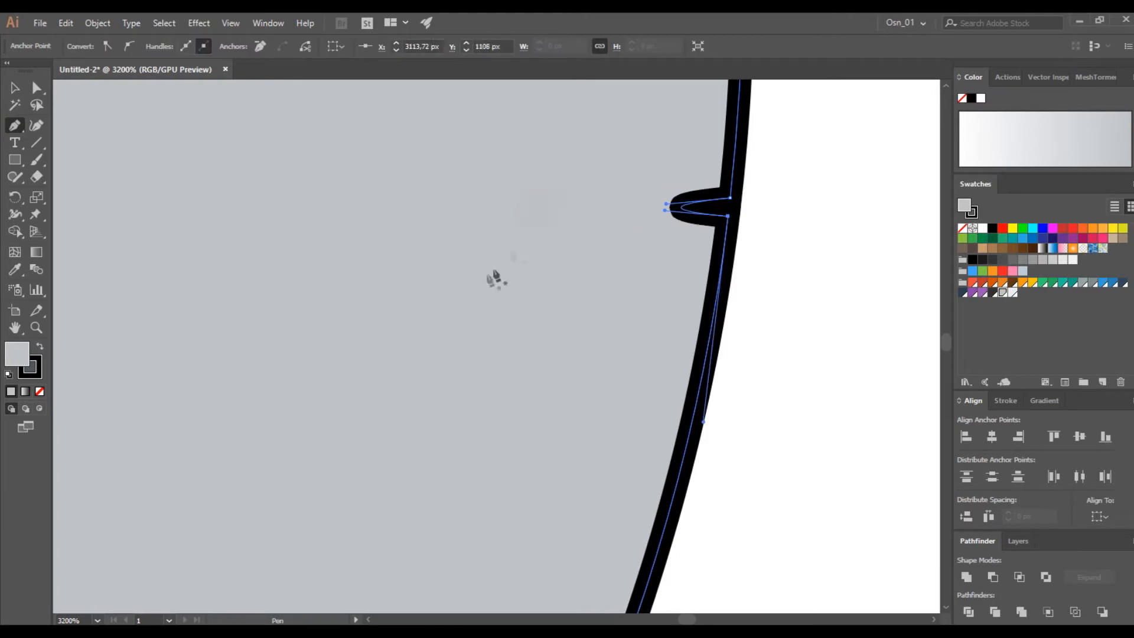
Remove the leftover notch points and smooth the axe head's short end into a clean arc.
{"action": "scroll", "coordinate": [762, 228], "scroll_direction": "up", "scroll_amount": 5}
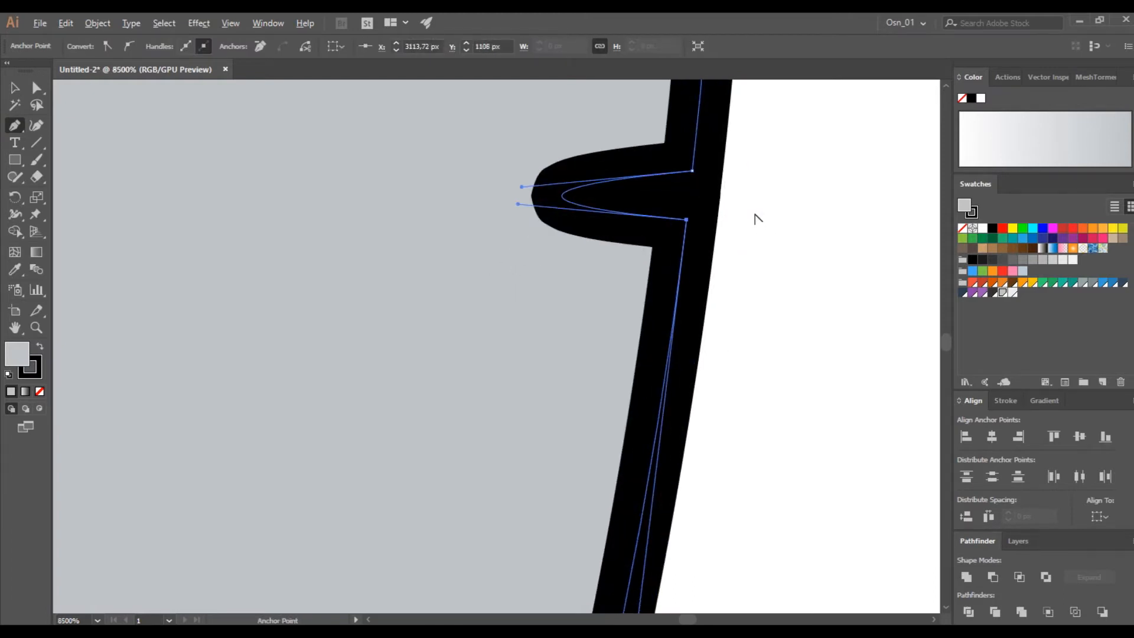
{"action": "left_click", "coordinate": [675, 158]}
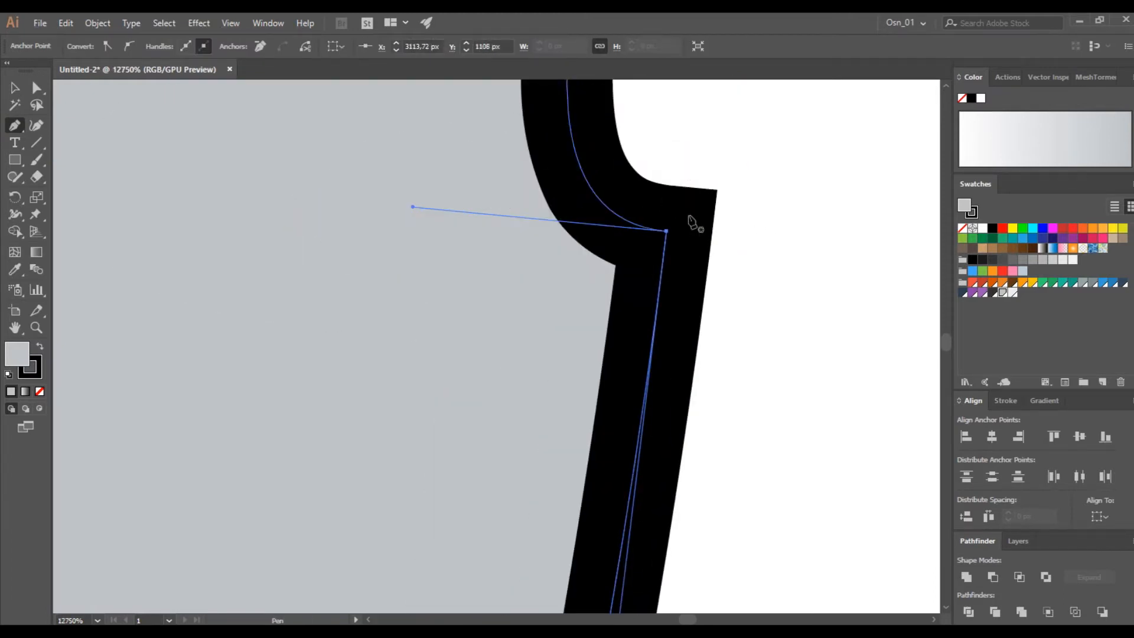
{"action": "scroll", "coordinate": [690, 223], "scroll_direction": "down", "scroll_amount": 8}
{"action": "scroll", "coordinate": [725, 276], "scroll_direction": "up", "scroll_amount": 4}
{"action": "left_click", "coordinate": [37, 89]}
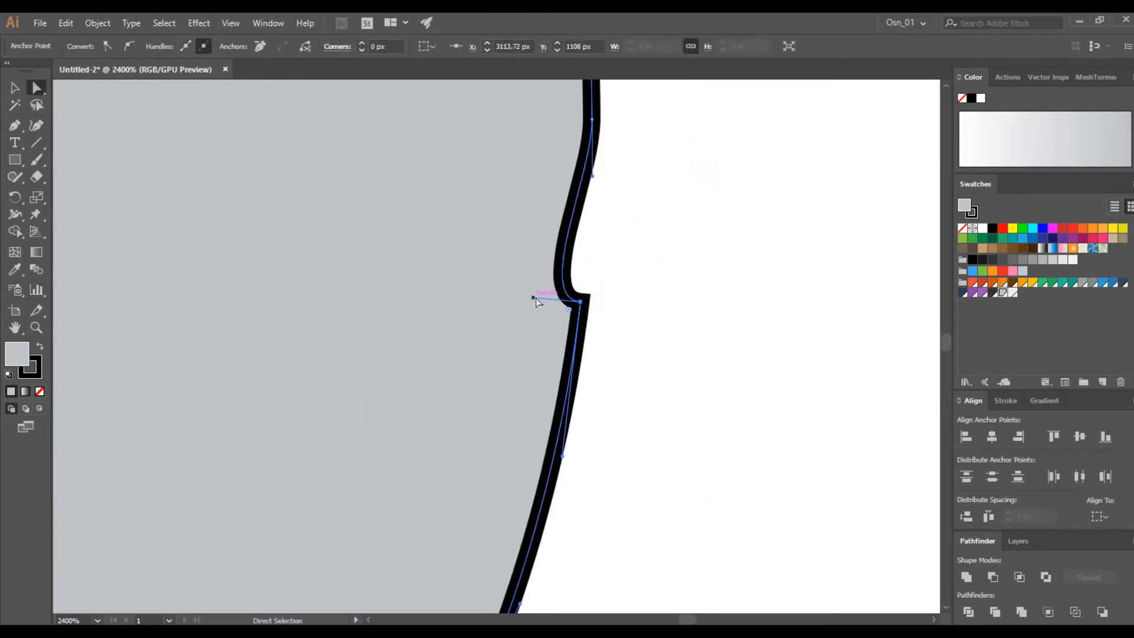
{"action": "left_click_drag", "start_coordinate": [568, 254], "coordinate": [593, 185]}
{"action": "left_click", "coordinate": [638, 278]}
{"action": "scroll", "coordinate": [638, 279], "scroll_direction": "down", "scroll_amount": 8}
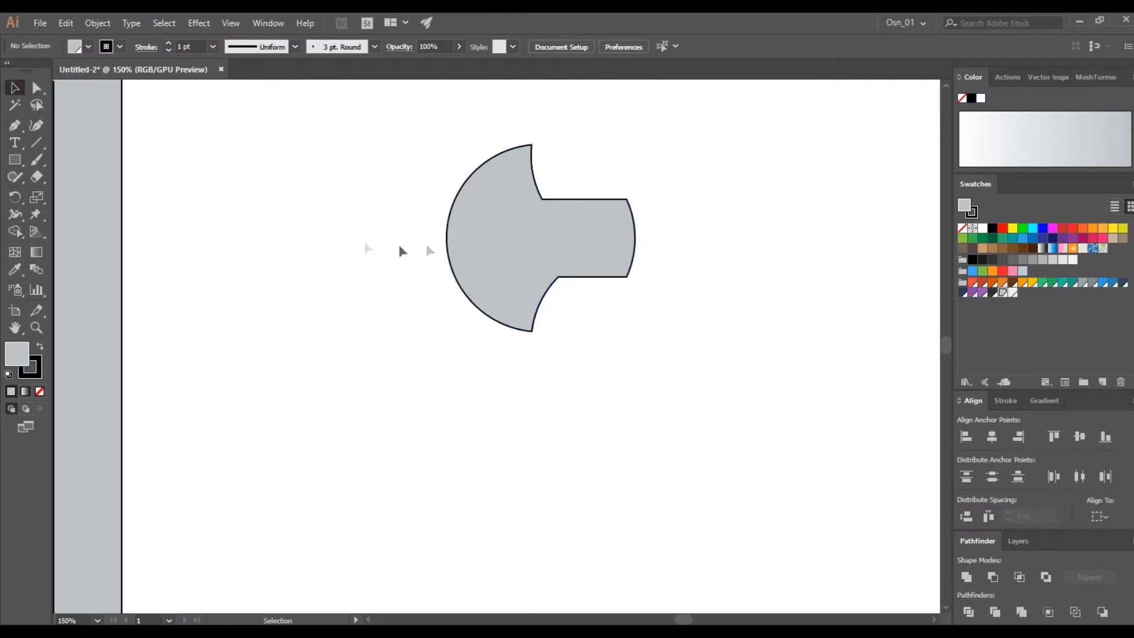
Draw a circle over the middle of the axe head and centre the two shapes horizontally.
{"action": "scroll", "coordinate": [426, 244], "scroll_direction": "up", "scroll_amount": 1}
{"action": "left_click", "coordinate": [15, 160]}
{"action": "left_click", "coordinate": [76, 192]}
{"action": "left_click_drag", "start_coordinate": [684, 134], "coordinate": [500, 318]}
{"action": "left_click_drag", "start_coordinate": [562, 234], "coordinate": [558, 243]}
{"action": "left_click_drag", "start_coordinate": [774, 220], "coordinate": [679, 177]}
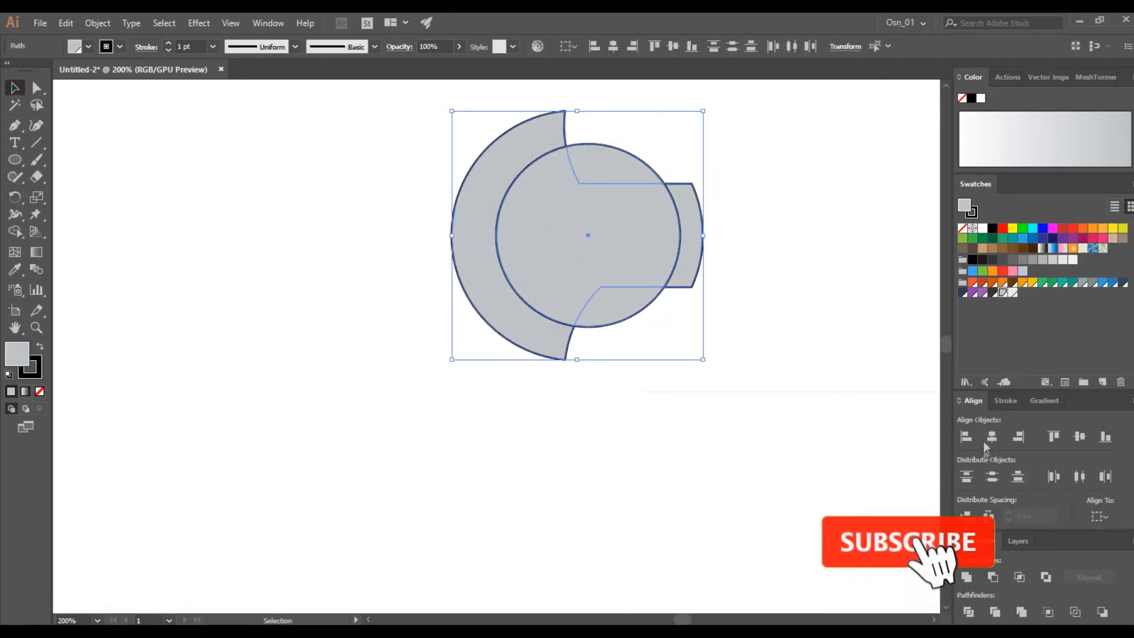
{"action": "left_click", "coordinate": [992, 437]}
{"action": "left_click", "coordinate": [345, 145]}
Offset the axe head's outline by -5 px and subtract the circle from the resulting inset shape.
{"action": "left_click", "coordinate": [497, 160]}
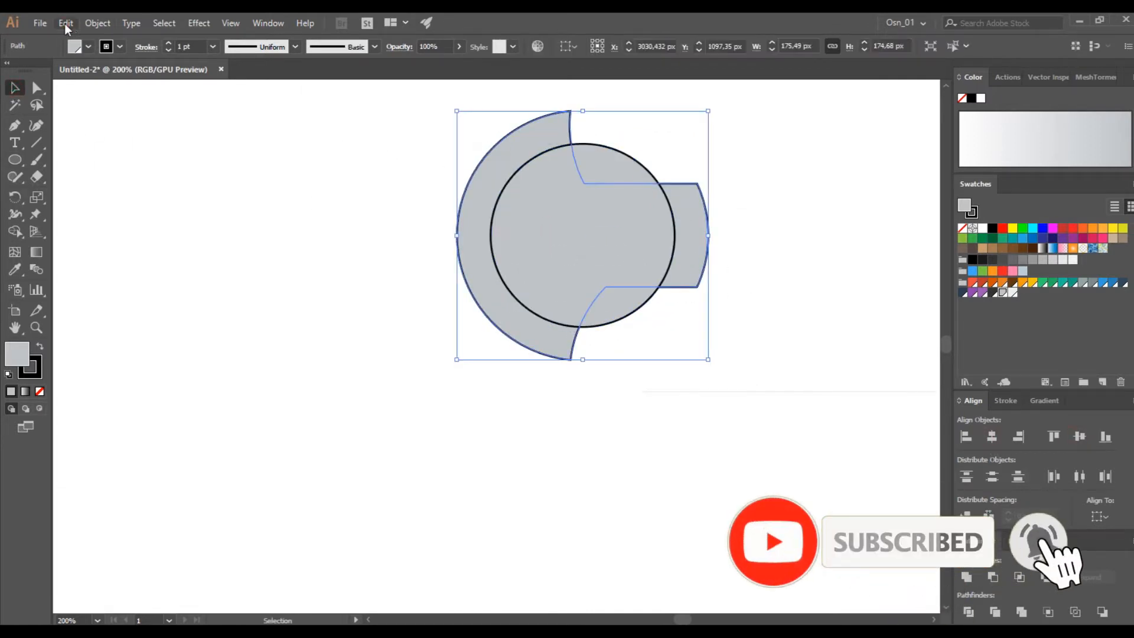
{"action": "left_click", "coordinate": [98, 23]}
{"action": "mouse_move", "coordinate": [142, 346]}
{"action": "left_click", "coordinate": [334, 398]}
{"action": "left_click", "coordinate": [745, 291]}
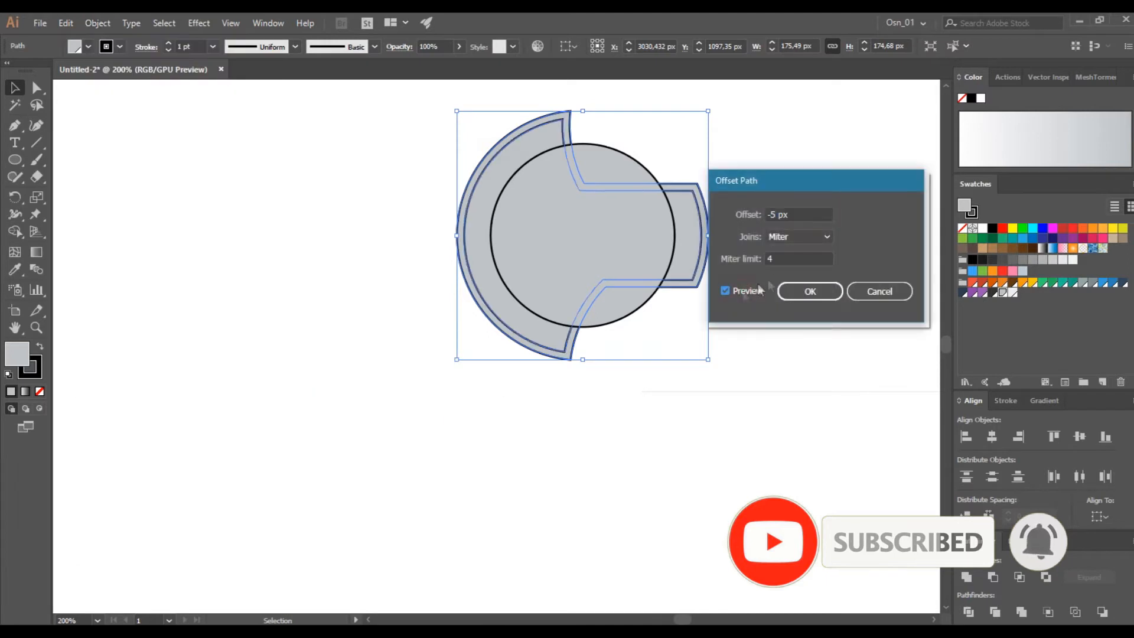
{"action": "left_click", "coordinate": [811, 292]}
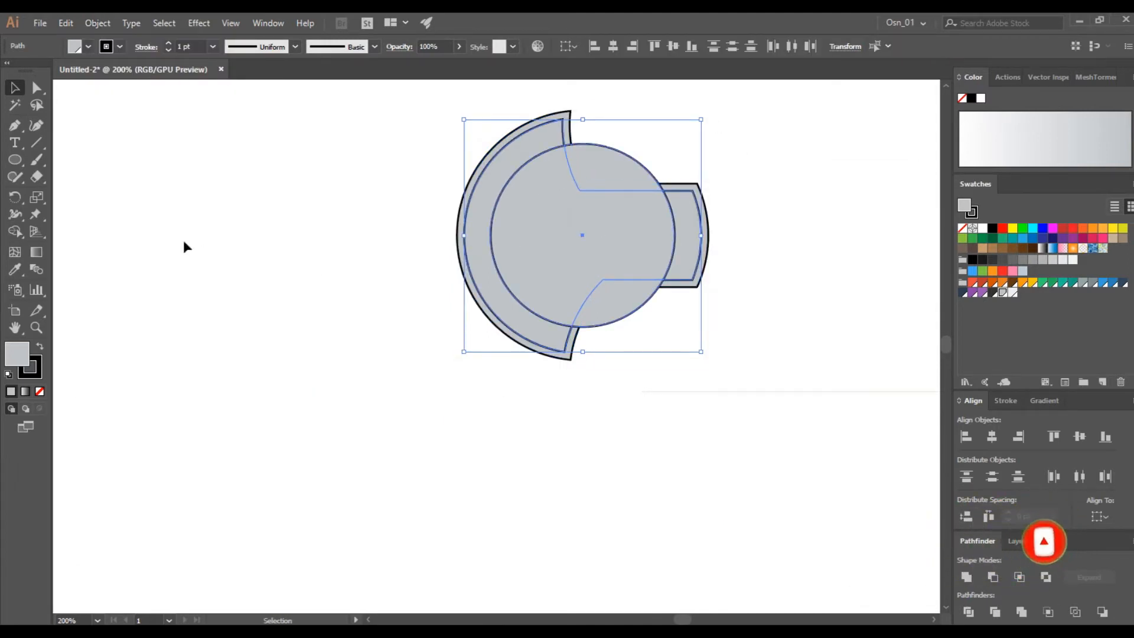
{"action": "left_click", "coordinate": [967, 576]}
{"action": "left_click", "coordinate": [785, 320]}
Form a long, narrow axe handle from the copied grip and place the axe head in front over its upper end.
{"action": "scroll", "coordinate": [681, 367], "scroll_direction": "down", "scroll_amount": 1}
{"action": "scroll", "coordinate": [682, 371], "scroll_direction": "down", "scroll_amount": 1}
{"action": "left_click_drag", "start_coordinate": [617, 319], "coordinate": [644, 249]}
{"action": "left_click_drag", "start_coordinate": [757, 410], "coordinate": [619, 570]}
{"action": "left_click_drag", "start_coordinate": [697, 474], "coordinate": [649, 397]}
{"action": "left_click", "coordinate": [689, 472]}
{"action": "scroll", "coordinate": [702, 357], "scroll_direction": "up", "scroll_amount": 1}
{"action": "left_click_drag", "start_coordinate": [645, 282], "coordinate": [628, 321]}
{"action": "key", "text": "ctrl+shift+bracketright"}
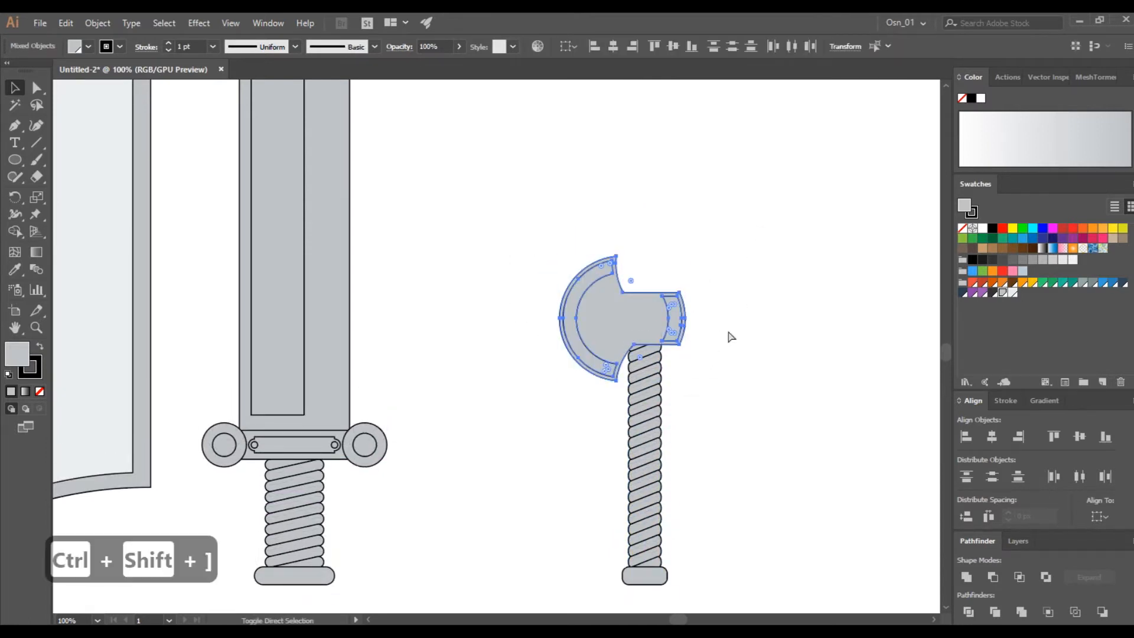
{"action": "key", "text": "shift+Up"}
Add a copied pommel and a short wrapped section above the axe head and send them to the back.
{"action": "left_click", "coordinate": [644, 576]}
{"action": "left_click_drag", "start_coordinate": [653, 543], "coordinate": [771, 490]}
{"action": "left_click_drag", "start_coordinate": [794, 387], "coordinate": [644, 320]}
{"action": "double_click", "coordinate": [765, 507]}
{"action": "key", "text": "Delete"}
{"action": "double_click", "coordinate": [790, 375]}
{"action": "key", "text": "ctrl+shift+bracketleft"}
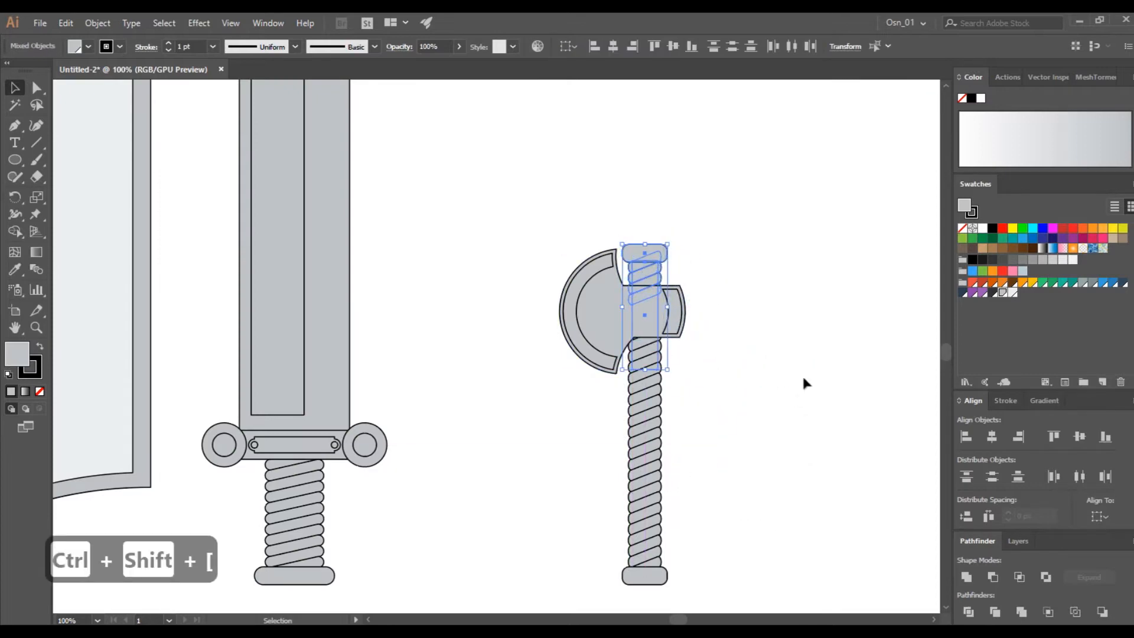
{"action": "left_click", "coordinate": [735, 298]}
Scale the whole handle down proportionally and set it back in place behind the axe head.
{"action": "scroll", "coordinate": [652, 325], "scroll_direction": "up", "scroll_amount": 1}
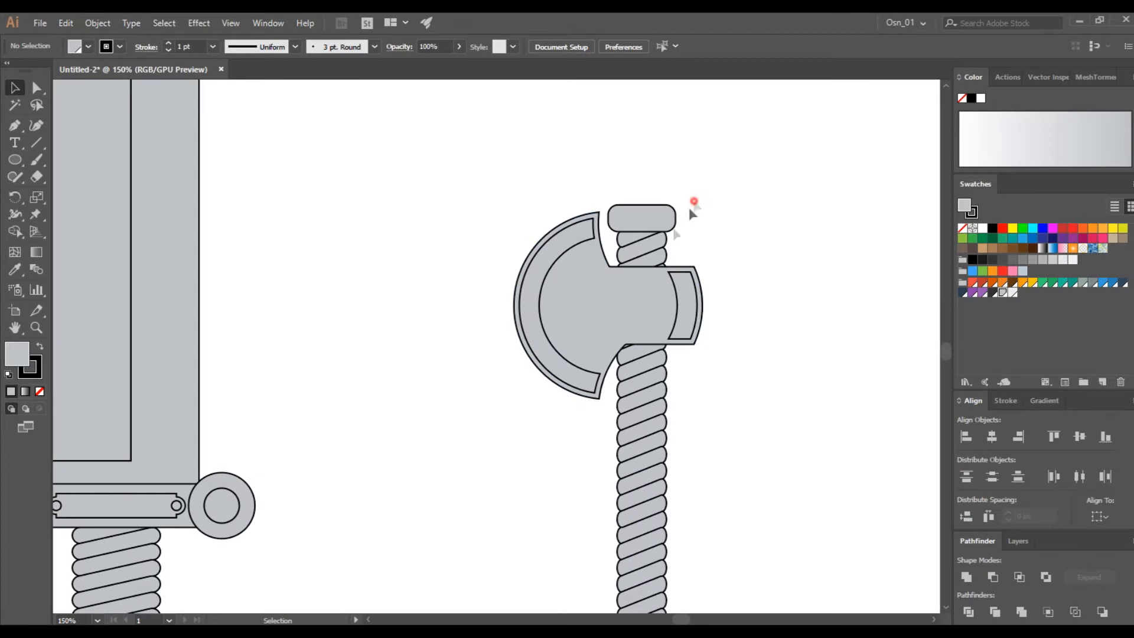
{"action": "left_click_drag", "start_coordinate": [690, 209], "coordinate": [648, 209]}
{"action": "scroll", "coordinate": [676, 459], "scroll_direction": "down", "scroll_amount": 2}
{"action": "scroll", "coordinate": [678, 426], "scroll_direction": "down", "scroll_amount": 1}
{"action": "left_click_drag", "start_coordinate": [704, 157], "coordinate": [633, 555]}
{"action": "left_click", "coordinate": [582, 256], "text": "shift"}
{"action": "left_click_drag", "start_coordinate": [659, 343], "coordinate": [765, 334]}
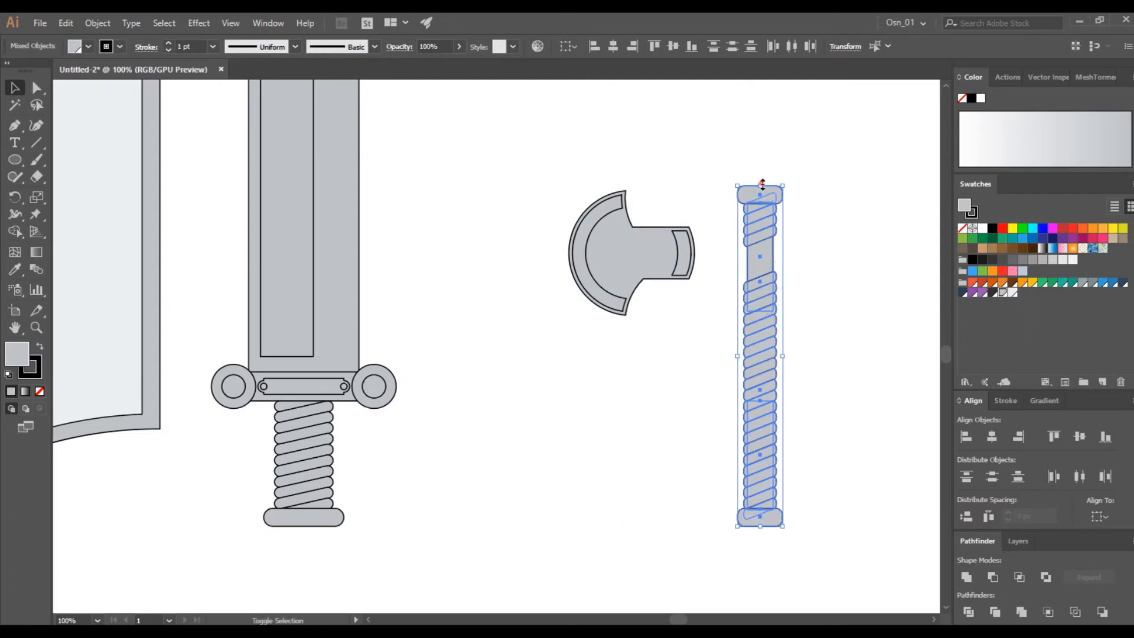
{"action": "left_click_drag", "start_coordinate": [760, 185], "coordinate": [760, 271]}
{"action": "left_click_drag", "start_coordinate": [762, 383], "coordinate": [657, 306]}
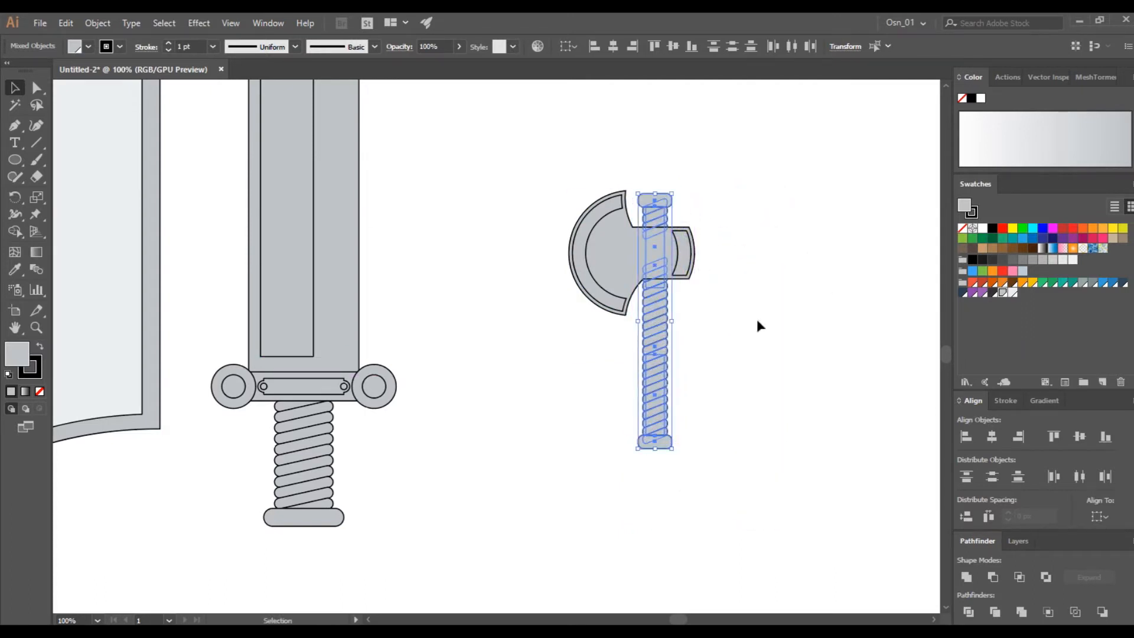
{"action": "left_click", "coordinate": [730, 290]}
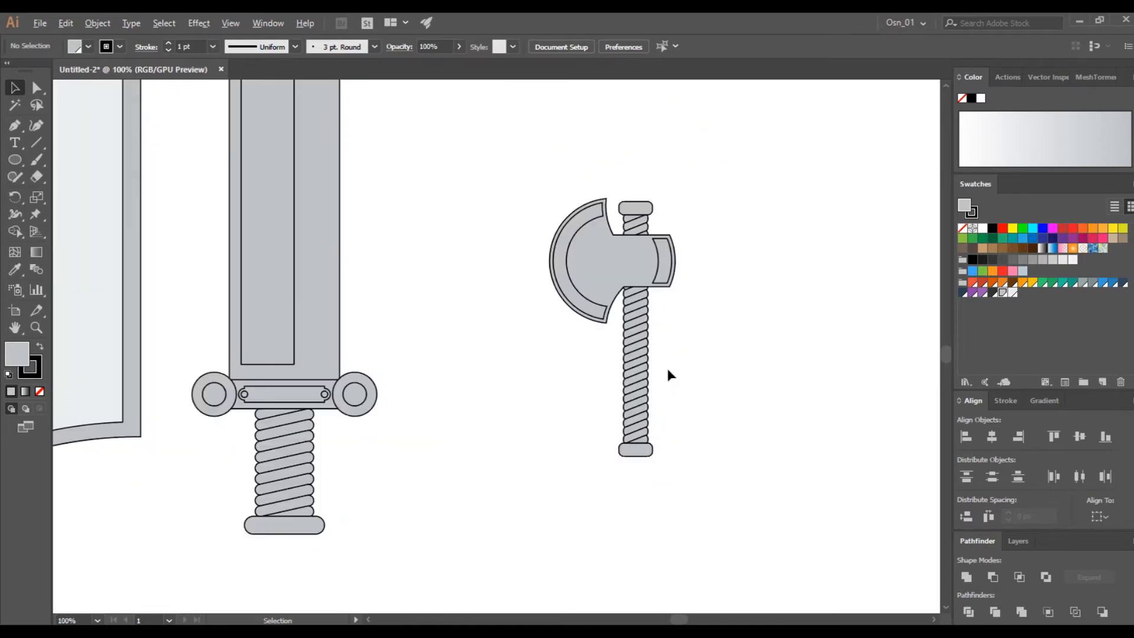
Delete the upper wrap strands of the lower grip group to expose part of the axe's plain shaft.
{"action": "scroll", "coordinate": [667, 366], "scroll_direction": "up", "scroll_amount": 2}
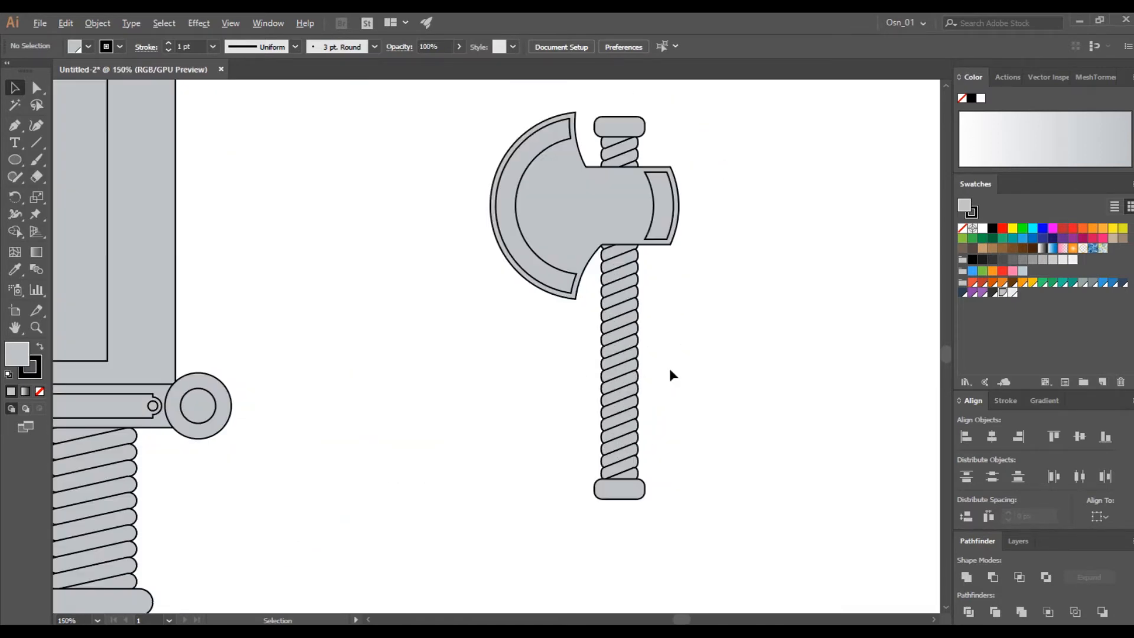
{"action": "double_click", "coordinate": [610, 437]}
{"action": "left_click", "coordinate": [615, 418]}
{"action": "key", "text": "Delete"}
{"action": "left_click", "coordinate": [615, 398]}
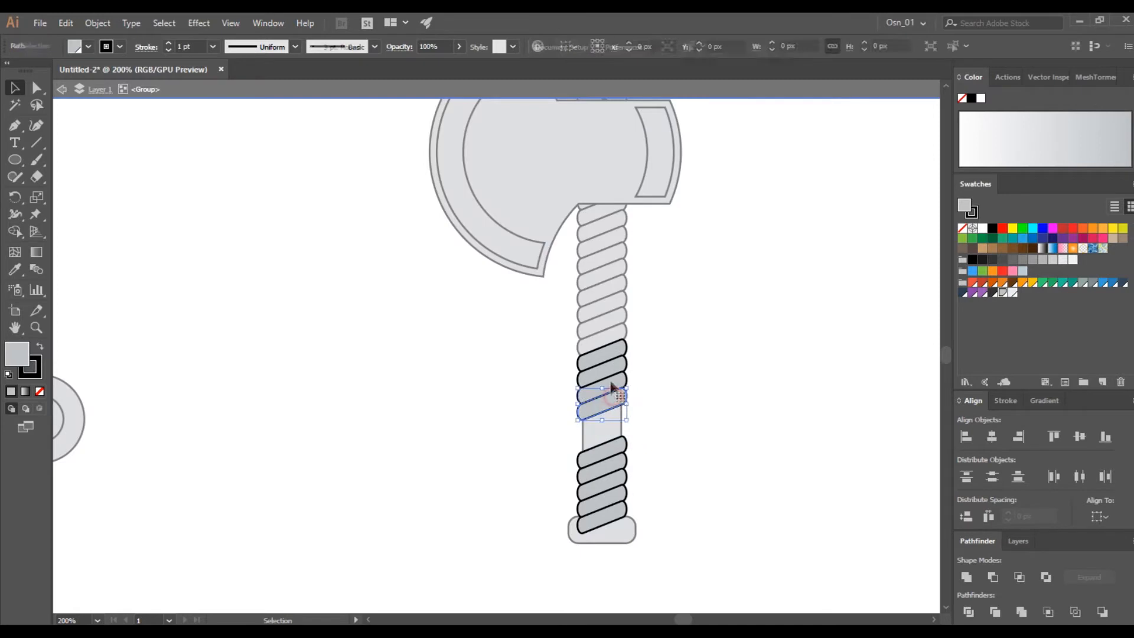
{"action": "key", "text": "Delete"}
{"action": "left_click", "coordinate": [615, 352]}
{"action": "key", "text": "Delete"}
{"action": "double_click", "coordinate": [661, 333]}
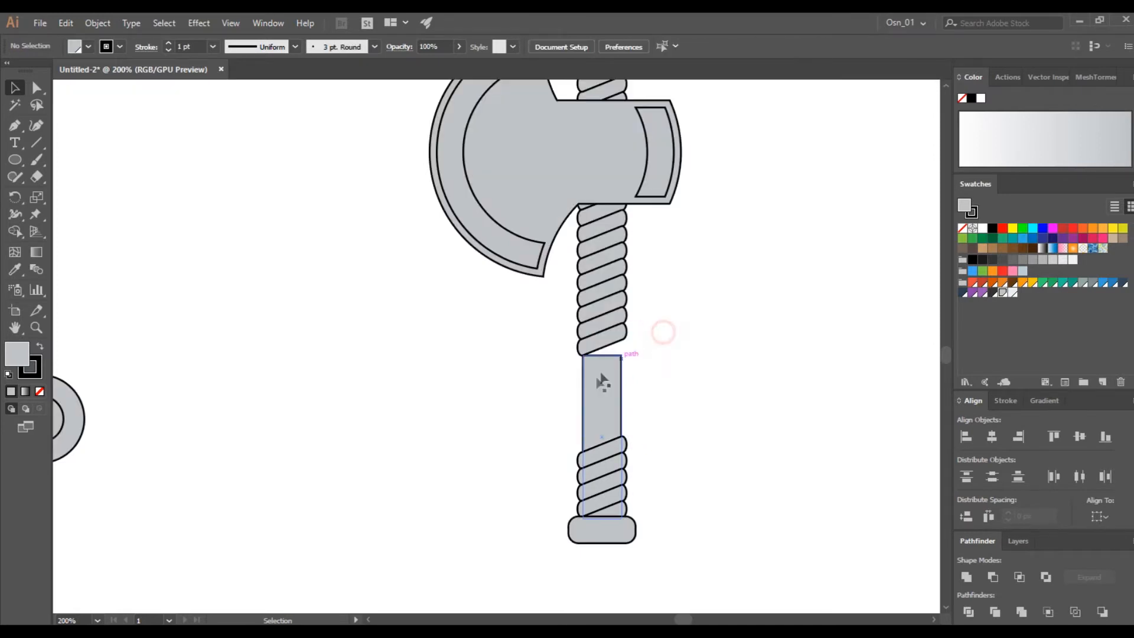
Extend the plain shaft upward under the wraps and delete the lowest strands of the upper grip group.
{"action": "left_click", "coordinate": [613, 370]}
{"action": "left_click_drag", "start_coordinate": [602, 356], "coordinate": [602, 226]}
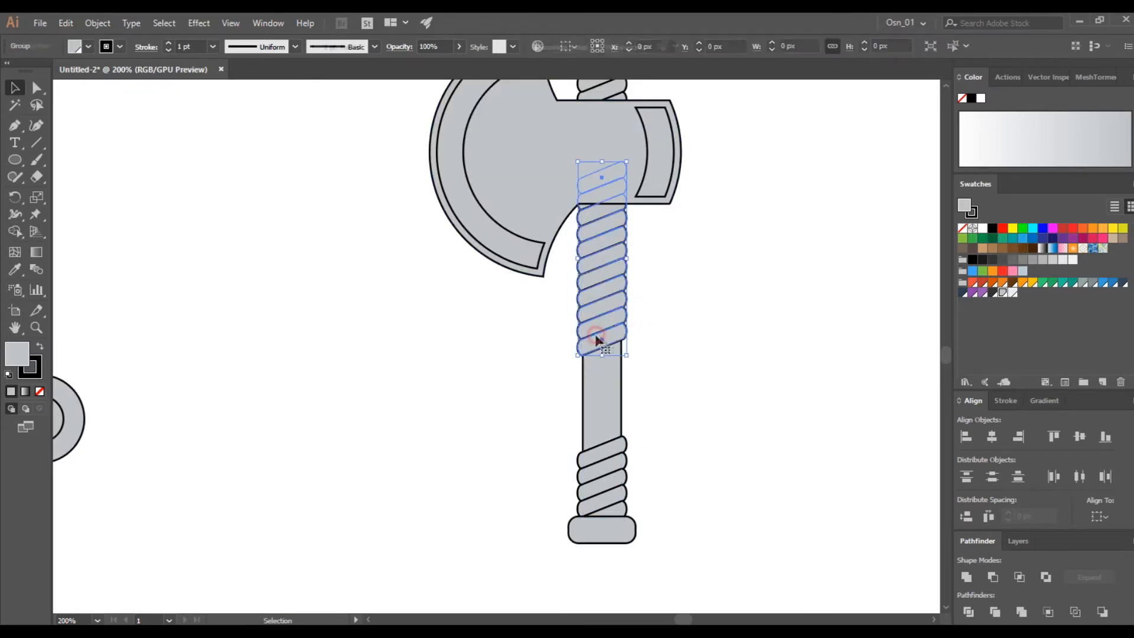
{"action": "double_click", "coordinate": [605, 338]}
{"action": "double_click", "coordinate": [667, 304]}
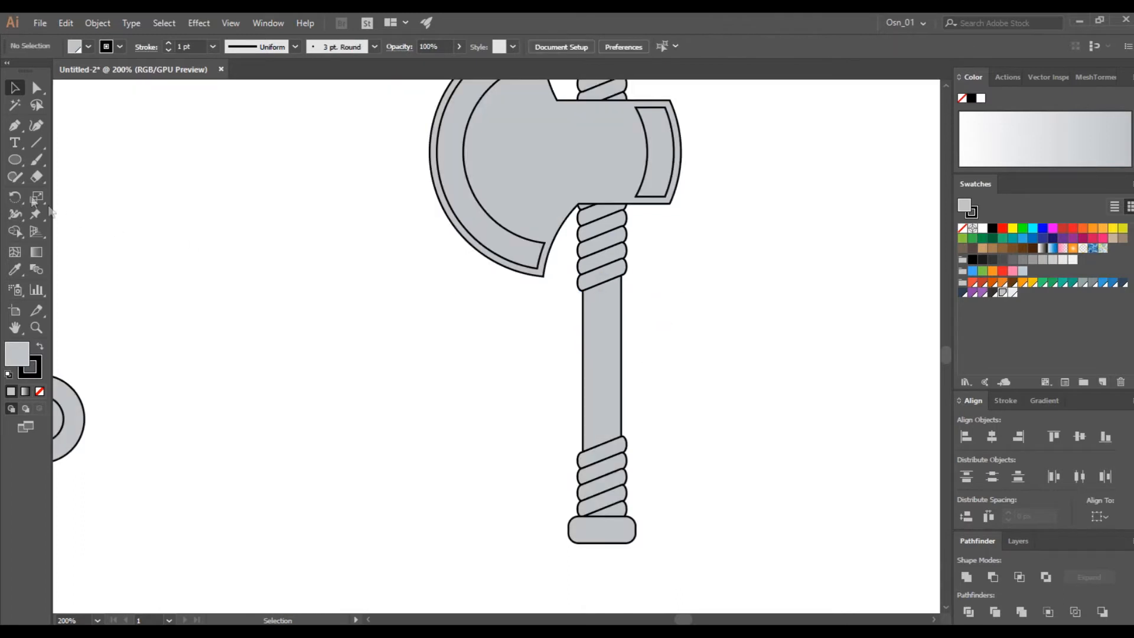
Draw a rounded rectangle over the bare shaft and widen it to about 44.4 × 117.9 px.
{"action": "left_click", "coordinate": [15, 160]}
{"action": "left_click", "coordinate": [89, 177]}
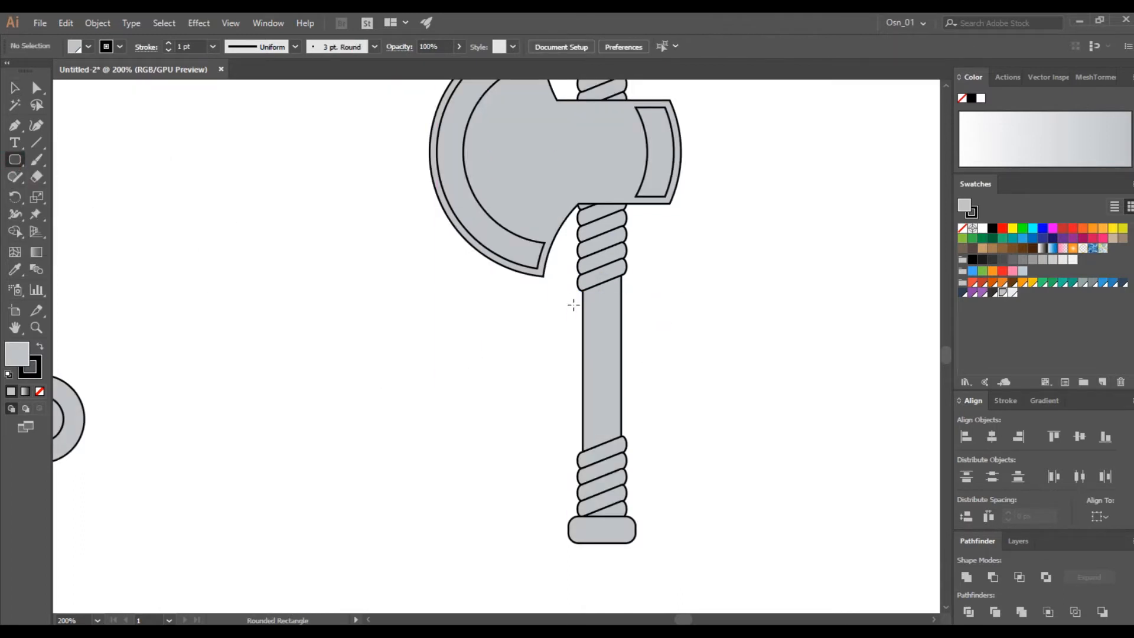
{"action": "mouse_move", "coordinate": [573, 299]}
{"action": "left_mouse_down"}
{"action": "mouse_move", "coordinate": [630, 428]}
{"action": "mouse_move", "coordinate": [626, 459]}
{"action": "left_mouse_up"}
{"action": "left_click_drag", "start_coordinate": [611, 304], "coordinate": [612, 293]}
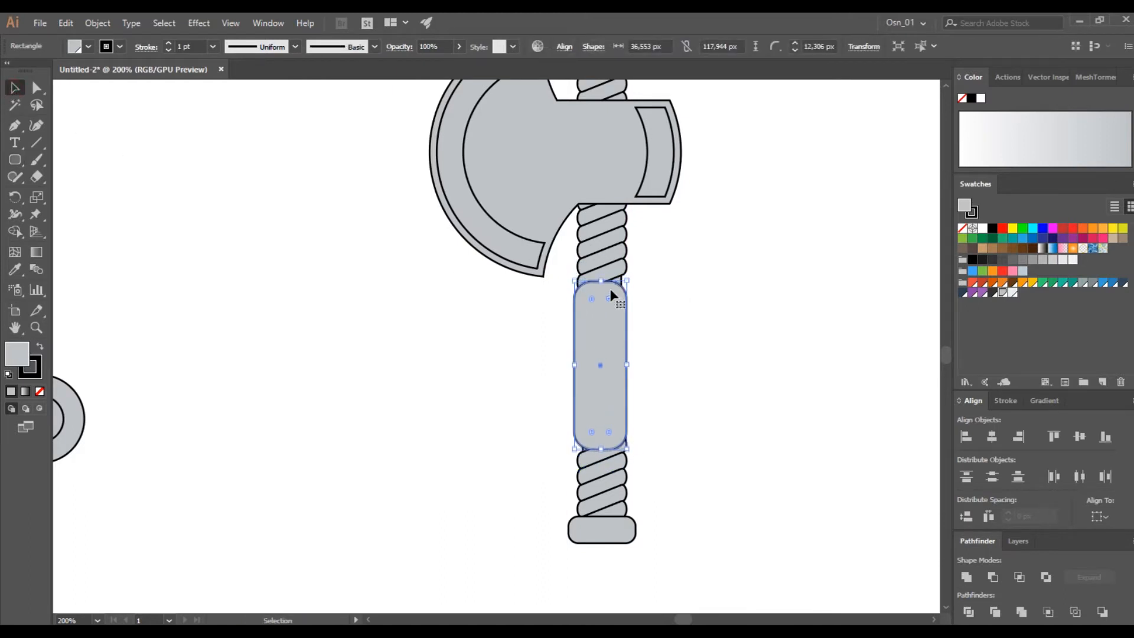
{"action": "left_click_drag", "start_coordinate": [629, 367], "coordinate": [637, 367]}
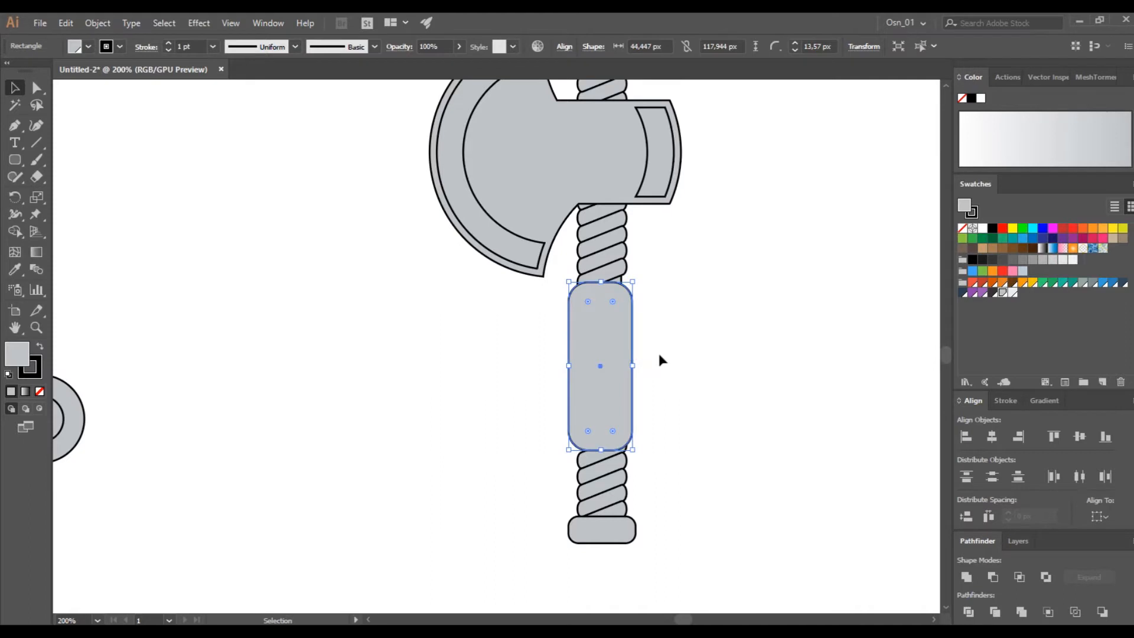
Try to reshape the rounded rectangle's long side by adding points with the Curvature tool.
{"action": "scroll", "coordinate": [658, 350], "scroll_direction": "up", "scroll_amount": 1}
{"action": "left_click", "coordinate": [37, 127]}
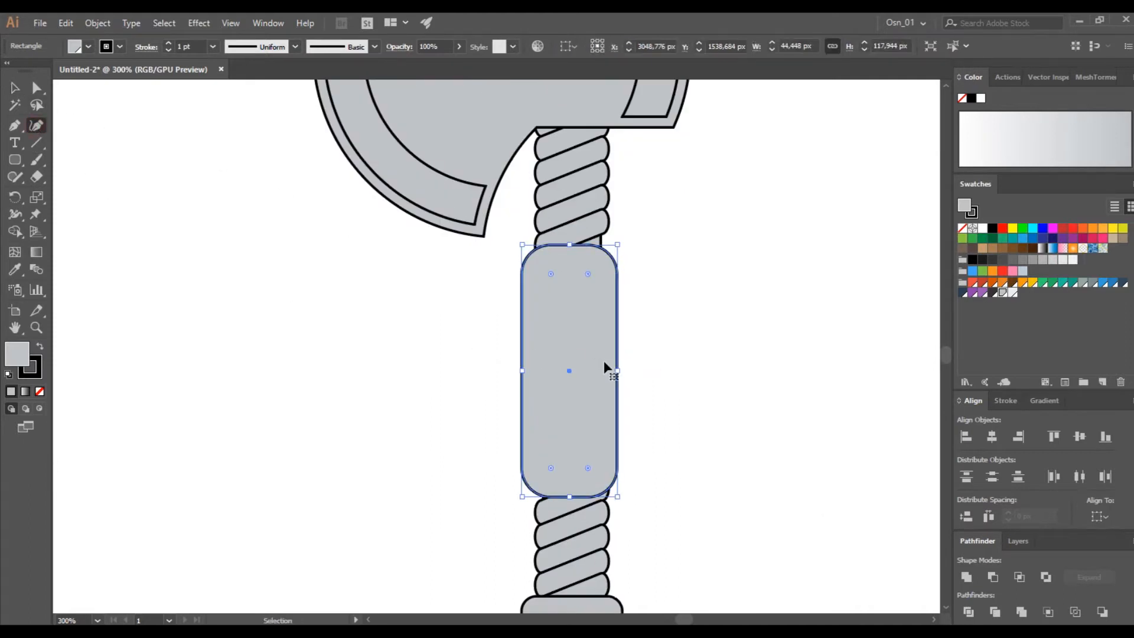
{"action": "left_click", "coordinate": [618, 374]}
{"action": "key", "text": "ctrl+z"}
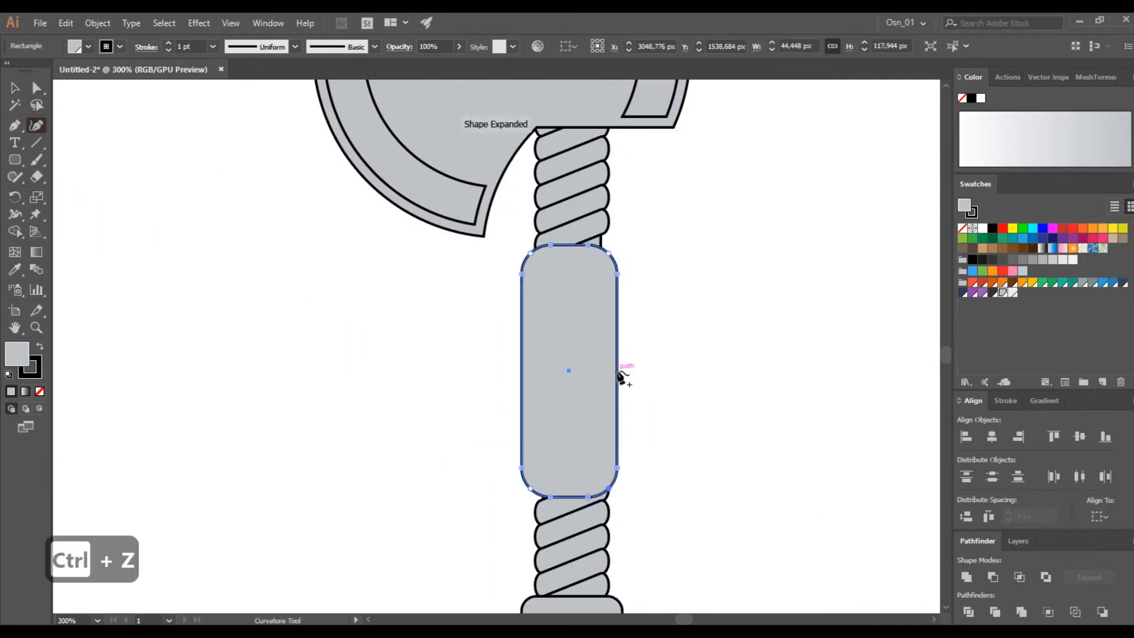
{"action": "left_click", "coordinate": [618, 361]}
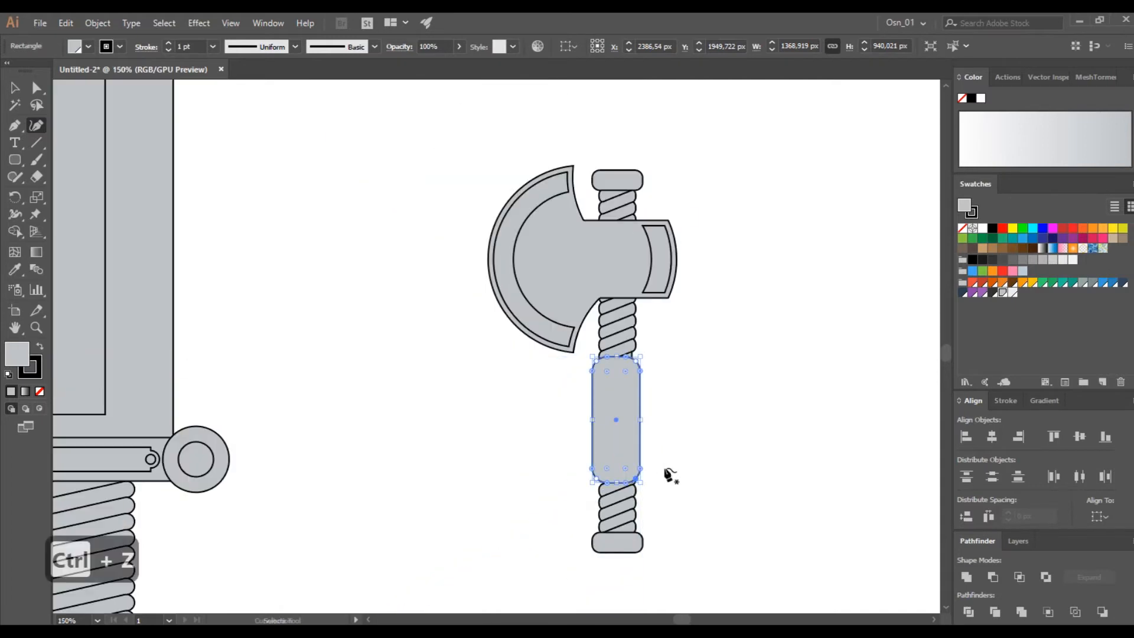
{"action": "left_click", "coordinate": [18, 90]}
{"action": "left_click", "coordinate": [337, 355]}
Rotate the rounded rectangle on the shaft slightly clockwise.
{"action": "left_click", "coordinate": [616, 426]}
{"action": "scroll", "coordinate": [684, 453], "scroll_direction": "up", "scroll_amount": 2}
{"action": "left_click_drag", "start_coordinate": [597, 256], "coordinate": [610, 252]}
{"action": "left_click", "coordinate": [658, 316]}
{"action": "left_click", "coordinate": [495, 490]}
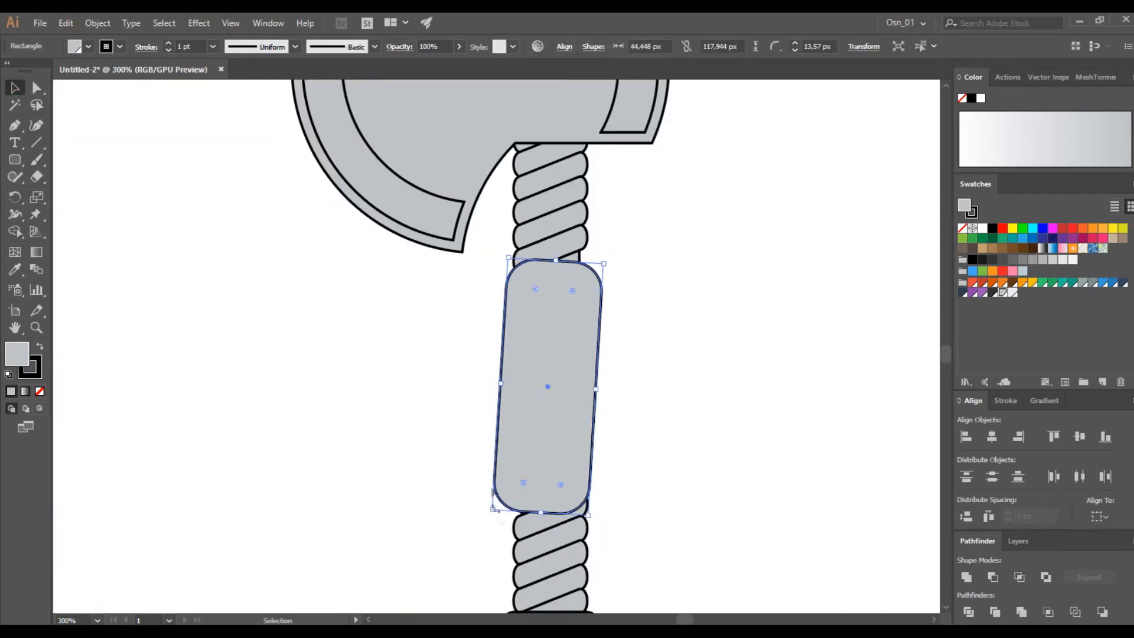
Round two opposite corners of the axe grip further, to about 24.4 px at its lower left and 30.9 px at its upper right.
{"action": "key", "text": "a"}
{"action": "scroll", "coordinate": [396, 505], "scroll_direction": "up", "scroll_amount": 1}
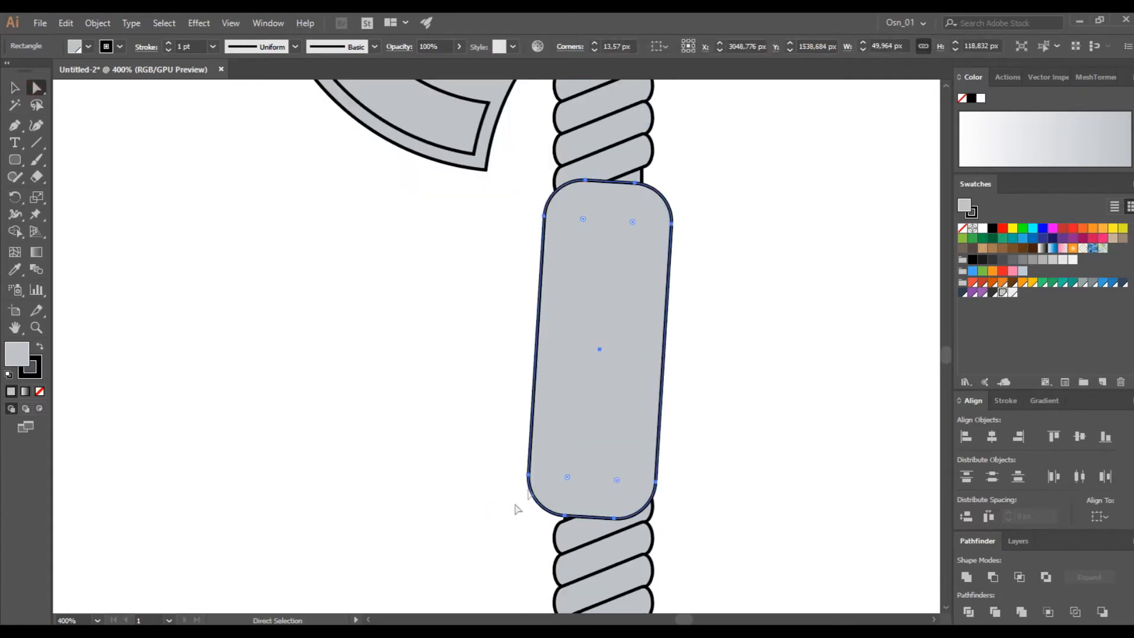
{"action": "left_click", "coordinate": [527, 476]}
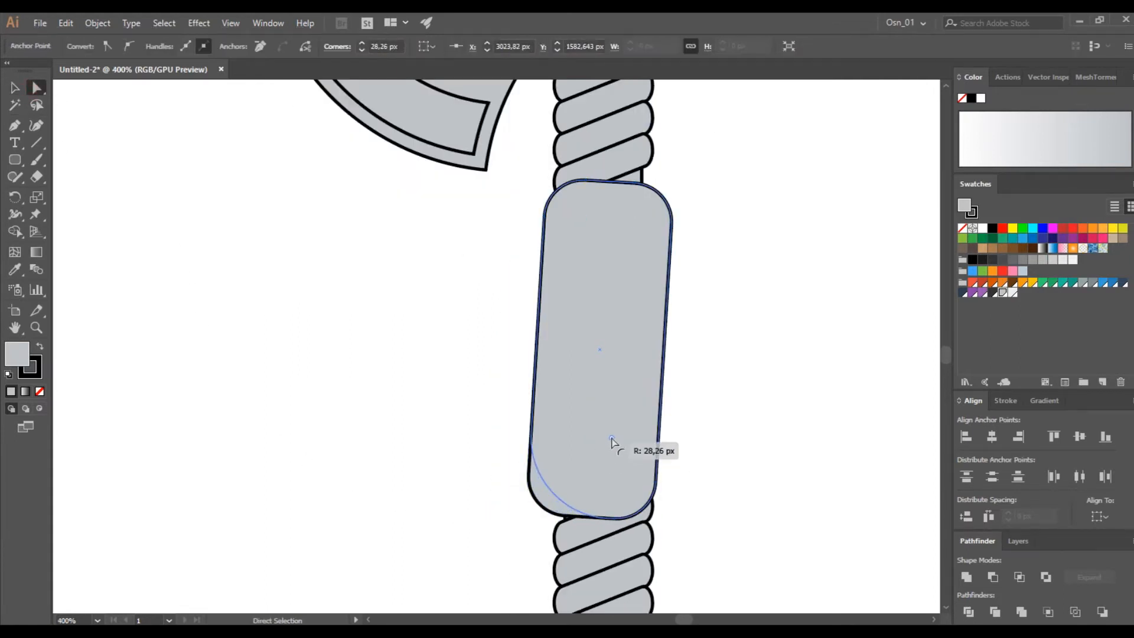
{"action": "left_click_drag", "start_coordinate": [620, 430], "coordinate": [593, 442]}
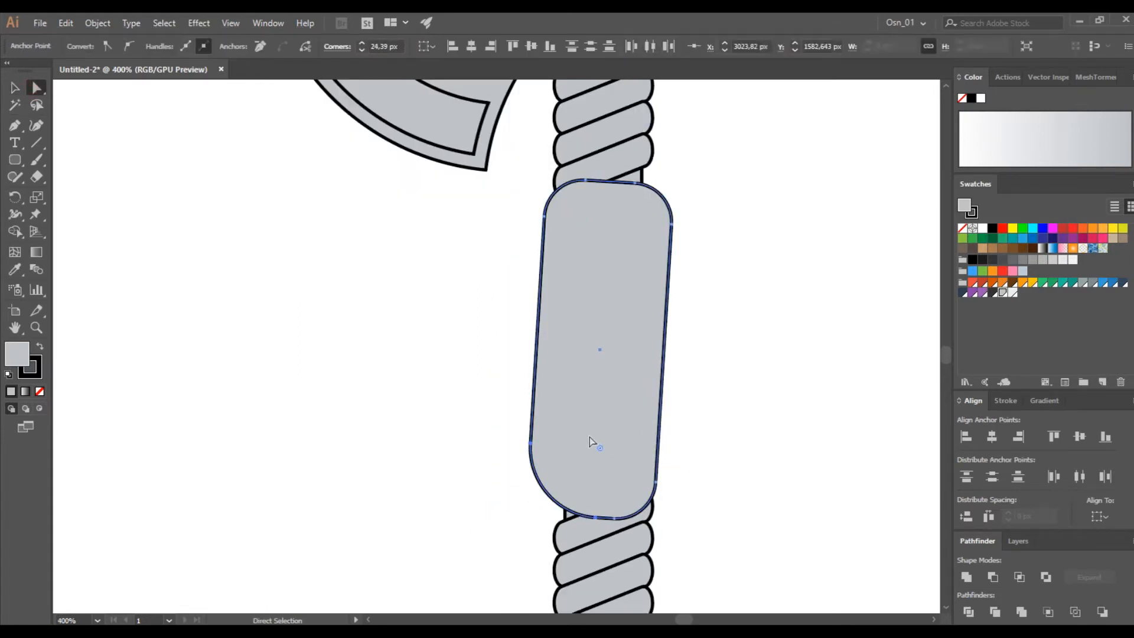
{"action": "left_click", "coordinate": [670, 224]}
{"action": "left_click_drag", "start_coordinate": [626, 229], "coordinate": [549, 269]}
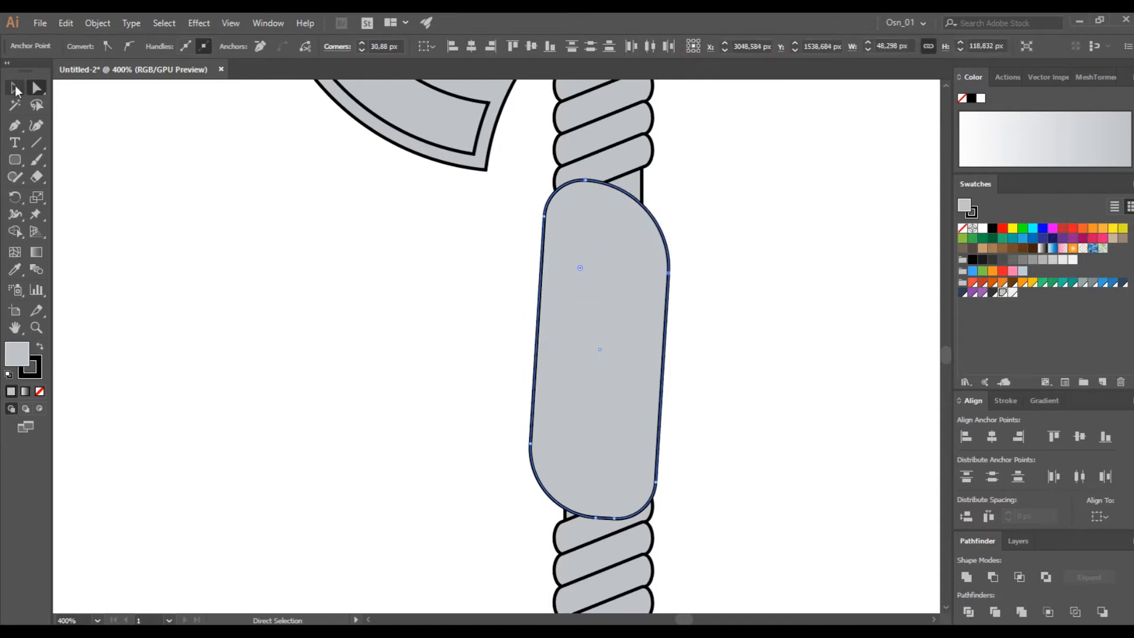
Adjust the reshaped grip's rotation until it leans only slightly clockwise on the axe shaft.
{"action": "left_click", "coordinate": [16, 90]}
{"action": "left_click", "coordinate": [618, 309]}
{"action": "left_click_drag", "start_coordinate": [679, 185], "coordinate": [707, 206]}
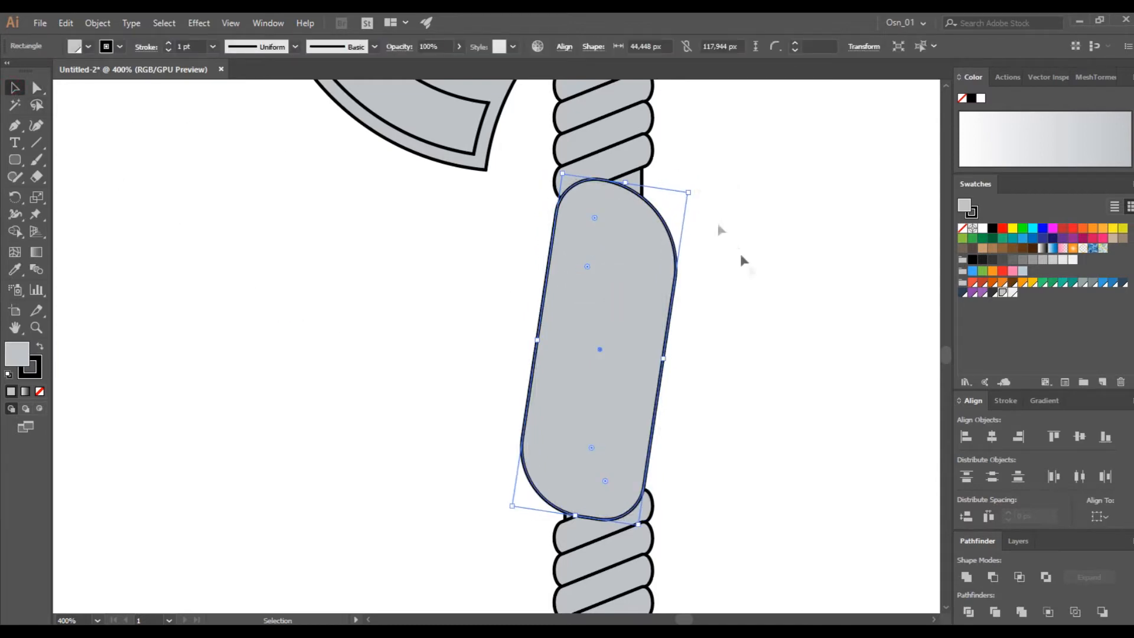
{"action": "left_click", "coordinate": [719, 230]}
{"action": "scroll", "coordinate": [732, 319], "scroll_direction": "down", "scroll_amount": 4}
{"action": "scroll", "coordinate": [739, 356], "scroll_direction": "up", "scroll_amount": 4}
{"action": "scroll", "coordinate": [676, 297], "scroll_direction": "down", "scroll_amount": 1}
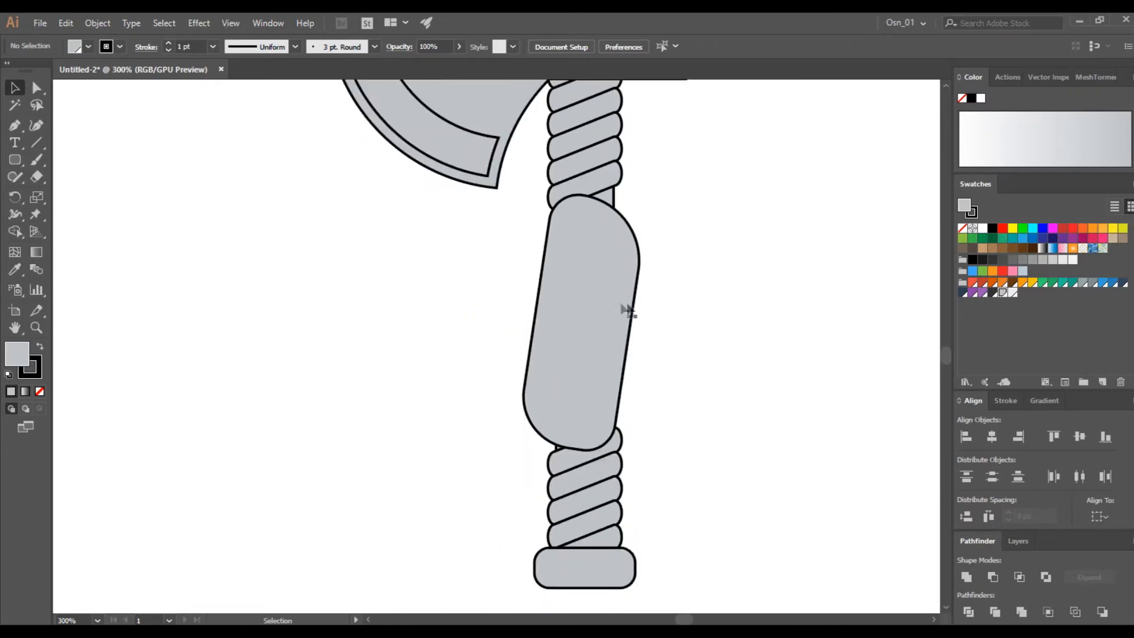
{"action": "left_click", "coordinate": [637, 310]}
{"action": "left_click_drag", "start_coordinate": [658, 203], "coordinate": [621, 253]}
{"action": "scroll", "coordinate": [706, 296], "scroll_direction": "down", "scroll_amount": 4}
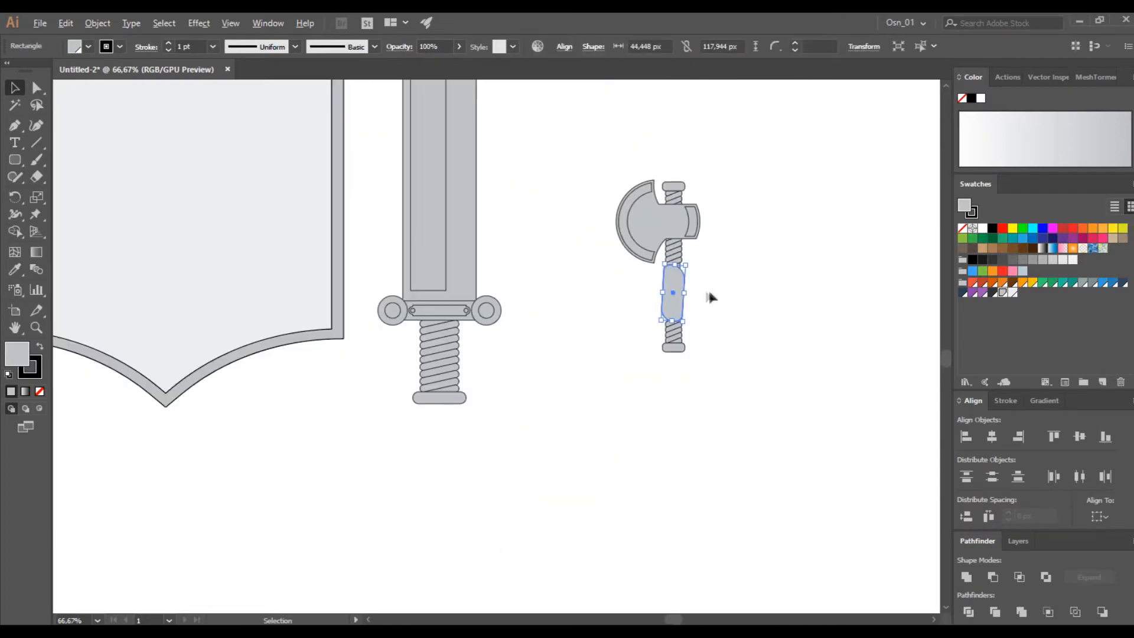
Move the whole axe closer to the sword and group its parts.
{"action": "left_click", "coordinate": [712, 295]}
{"action": "scroll", "coordinate": [720, 298], "scroll_direction": "up", "scroll_amount": 2}
{"action": "left_click", "coordinate": [675, 351]}
{"action": "left_click", "coordinate": [730, 337]}
{"action": "scroll", "coordinate": [726, 336], "scroll_direction": "down", "scroll_amount": 1}
{"action": "left_click_drag", "start_coordinate": [719, 232], "coordinate": [665, 220]}
{"action": "left_click_drag", "start_coordinate": [679, 271], "coordinate": [582, 273]}
{"action": "left_click", "coordinate": [713, 313]}
{"action": "left_click_drag", "start_coordinate": [714, 313], "coordinate": [562, 430]}
{"action": "key", "text": "ctrl+g"}
Group all parts of the sword.
{"action": "left_click_drag", "start_coordinate": [467, 463], "coordinate": [532, 320]}
{"action": "key", "text": "ctrl+g"}
{"action": "scroll", "coordinate": [331, 458], "scroll_direction": "left", "scroll_amount": 2}
{"action": "left_click", "coordinate": [332, 458]}
{"action": "scroll", "coordinate": [502, 260], "scroll_direction": "up", "scroll_amount": 2}
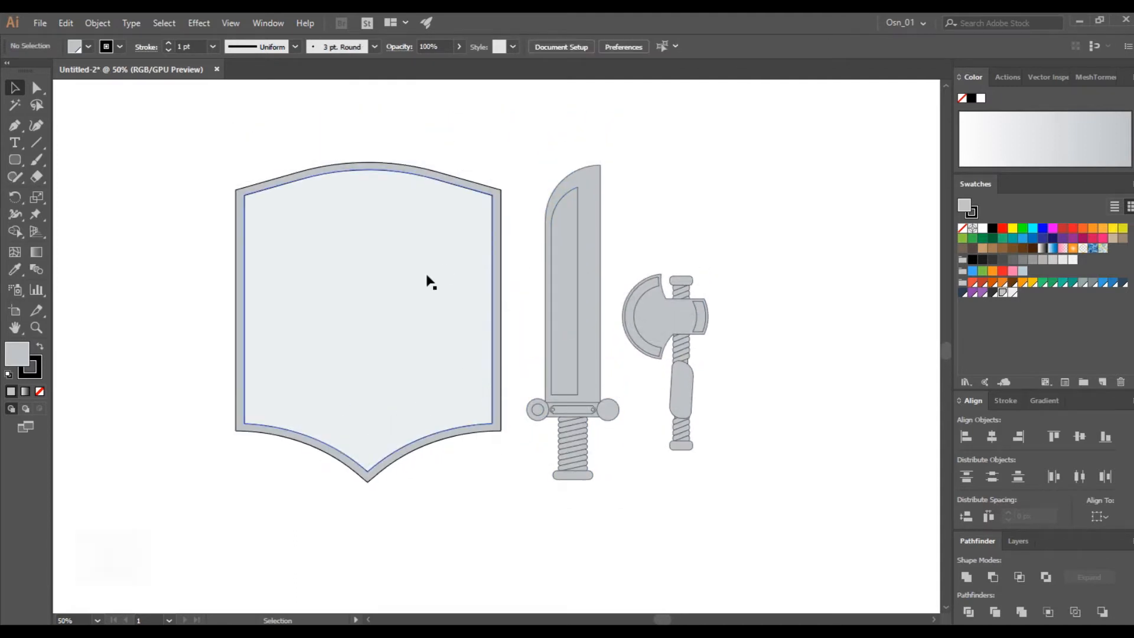
Try shrinking the shield and tilting the sword counterclockwise.
{"action": "left_click", "coordinate": [429, 283]}
{"action": "left_click_drag", "start_coordinate": [368, 162], "coordinate": [368, 253]}
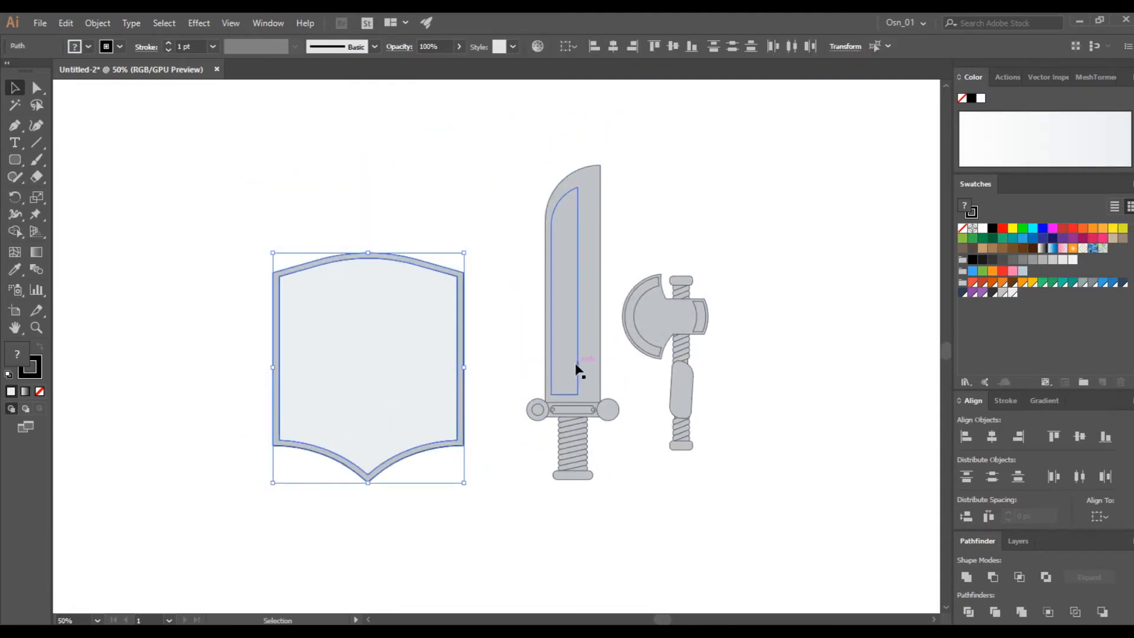
{"action": "left_click", "coordinate": [578, 371]}
{"action": "left_click_drag", "start_coordinate": [627, 157], "coordinate": [522, 151]}
Try tilting the axe clockwise and laying it crossed with the sword over the shield.
{"action": "left_click", "coordinate": [653, 324]}
{"action": "left_click_drag", "start_coordinate": [716, 268], "coordinate": [735, 298]}
{"action": "left_click_drag", "start_coordinate": [667, 325], "coordinate": [582, 304]}
{"action": "left_click_drag", "start_coordinate": [668, 302], "coordinate": [576, 383]}
{"action": "left_click_drag", "start_coordinate": [598, 367], "coordinate": [385, 389]}
{"action": "left_click", "coordinate": [547, 331]}
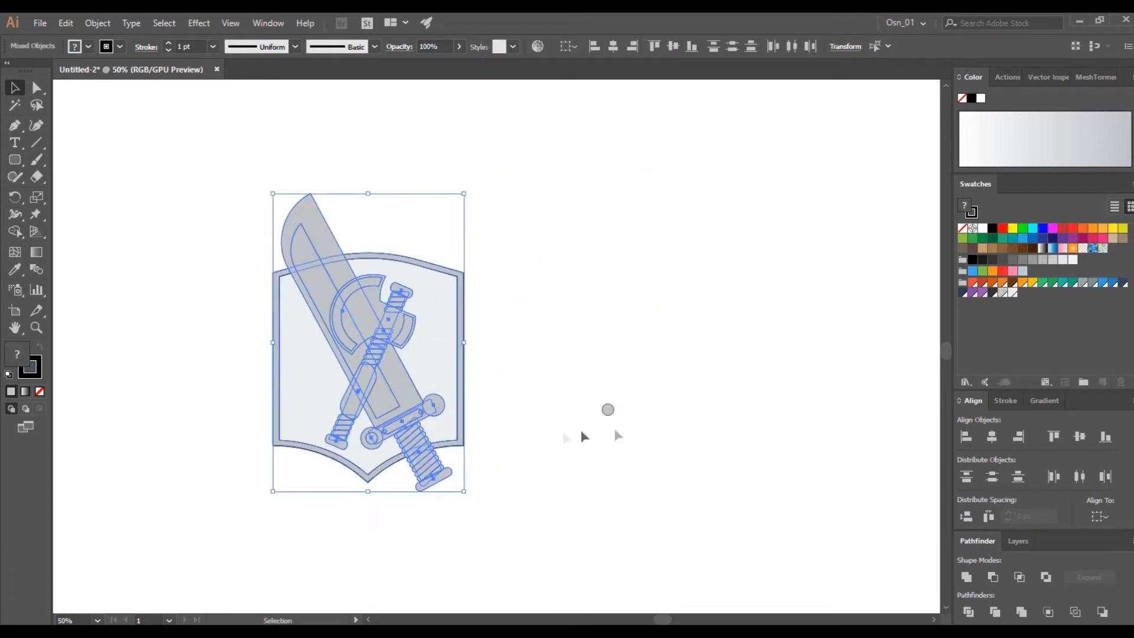
Undo the scaling, tilting and placement of the shield, sword and axe.
{"action": "key", "text": "ctrl+z"}
{"action": "key", "text": "ctrl+z"}
{"action": "key", "text": "ctrl+z"}
{"action": "key", "text": "ctrl+z"}
{"action": "key", "text": "ctrl+z"}
Send the sword to the back of the stacking order and ungroup it.
{"action": "left_click", "coordinate": [573, 378]}
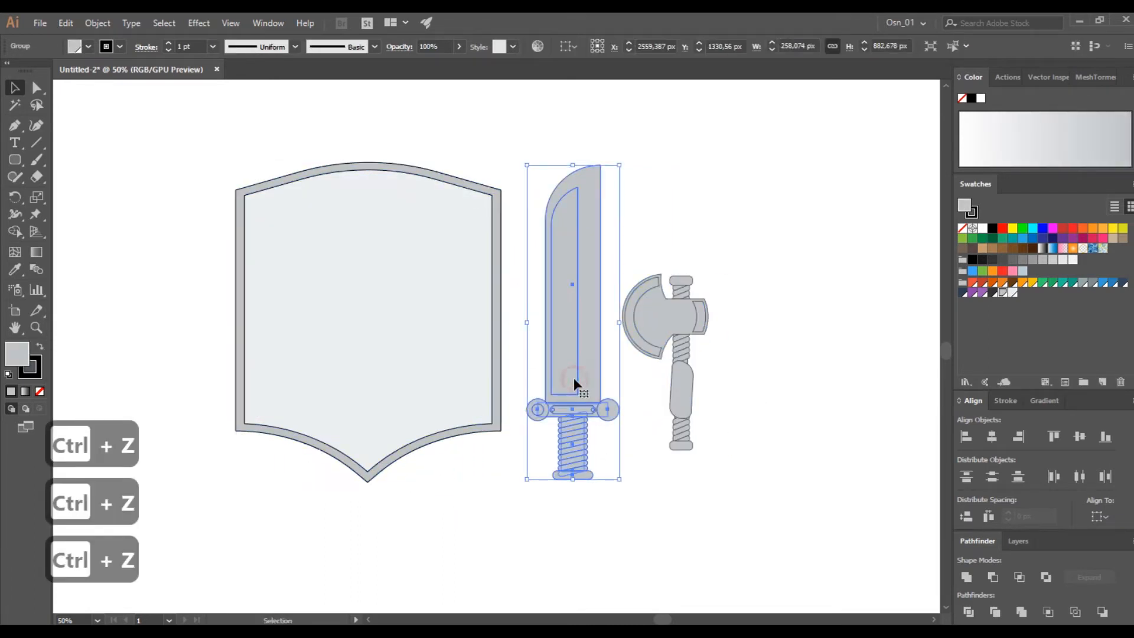
{"action": "key", "text": "ctrl+shift+bracketleft"}
{"action": "left_click", "coordinate": [600, 423]}
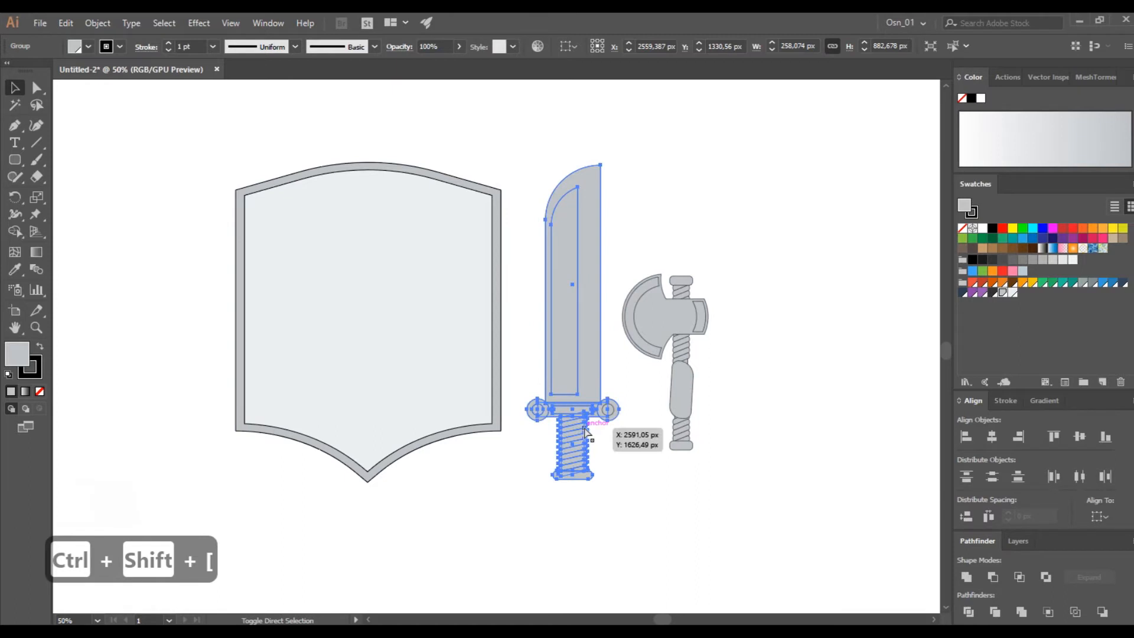
{"action": "key", "text": "ctrl+shift+g"}
Move the axe a little farther from the sword and regroup the sword's parts.
{"action": "left_click", "coordinate": [626, 468]}
{"action": "left_click", "coordinate": [654, 317]}
{"action": "left_click_drag", "start_coordinate": [656, 317], "coordinate": [696, 319]}
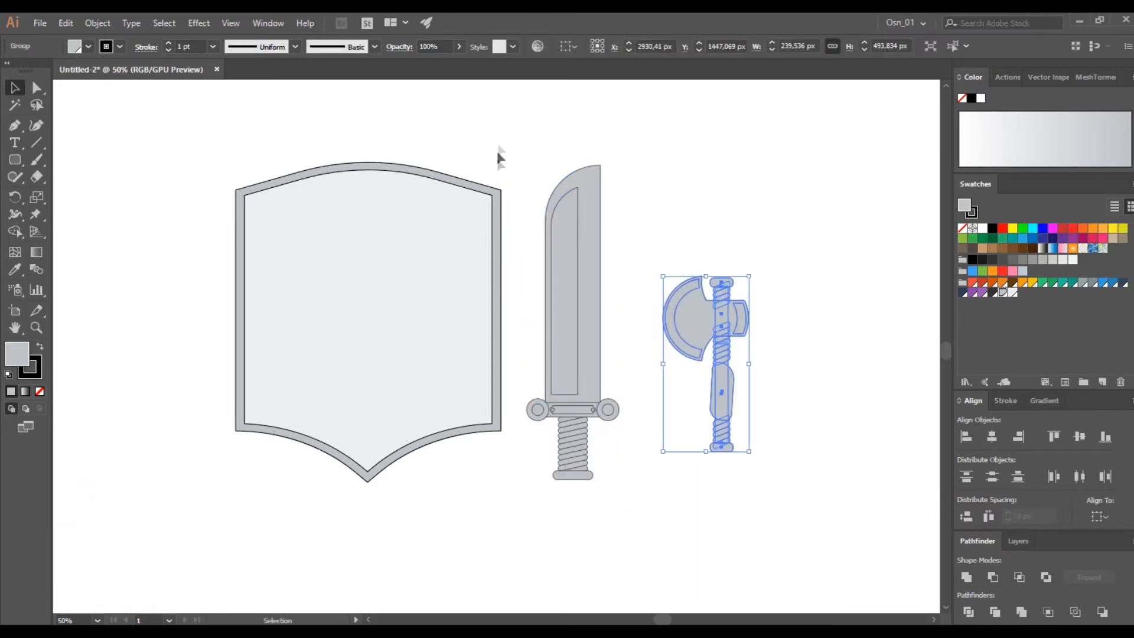
{"action": "left_click_drag", "start_coordinate": [627, 496], "coordinate": [629, 502]}
{"action": "key", "text": "ctrl+g"}
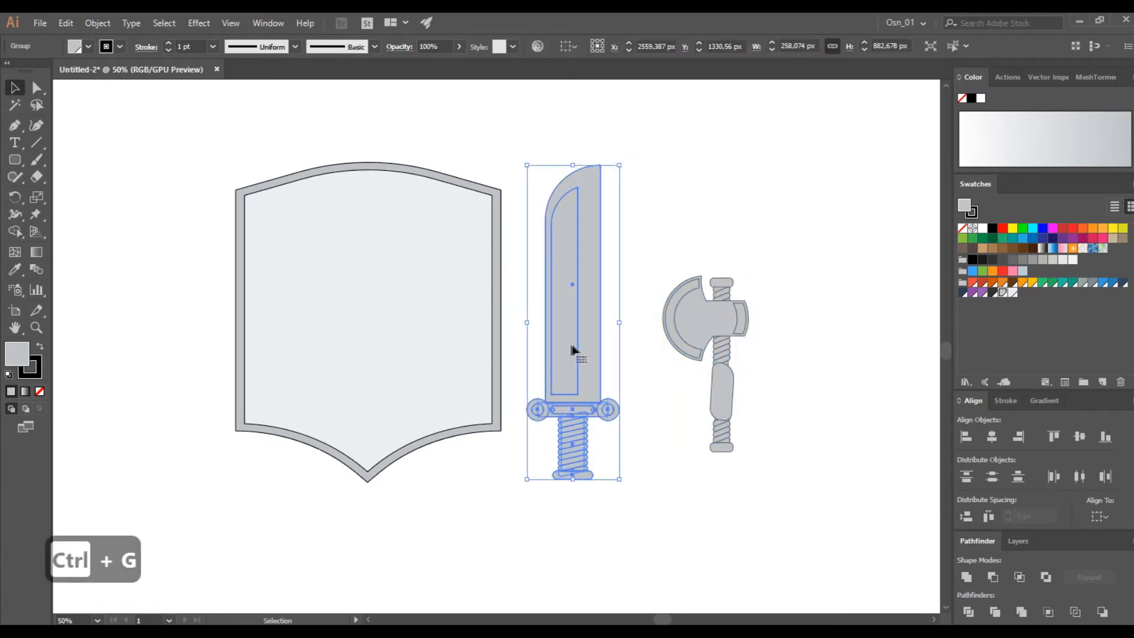
Place the sword on the shield with a counterclockwise tilt and shrink the shield behind it.
{"action": "left_click_drag", "start_coordinate": [628, 161], "coordinate": [552, 144]}
{"action": "left_click_drag", "start_coordinate": [608, 331], "coordinate": [414, 333]}
{"action": "left_click", "coordinate": [385, 170]}
{"action": "left_click_drag", "start_coordinate": [368, 164], "coordinate": [368, 205]}
{"action": "left_click_drag", "start_coordinate": [376, 350], "coordinate": [357, 312]}
Tilt the axe clockwise and place it over the sword on the shield.
{"action": "left_click", "coordinate": [671, 329]}
{"action": "left_click_drag", "start_coordinate": [755, 266], "coordinate": [806, 298]}
{"action": "left_click_drag", "start_coordinate": [707, 323], "coordinate": [348, 270]}
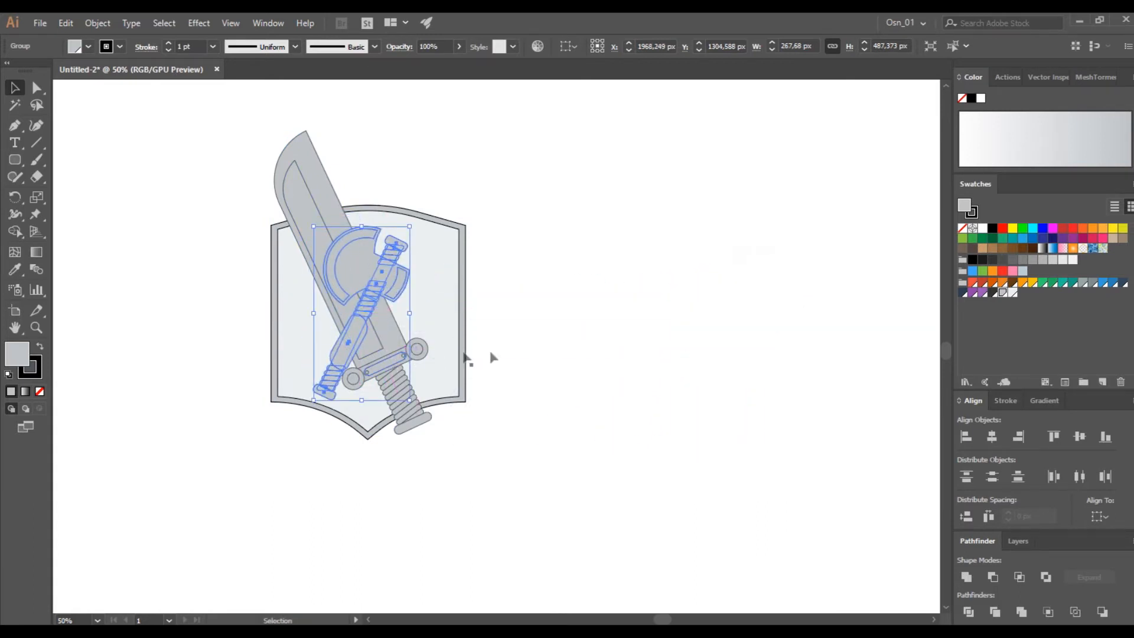
Tilt the axe counterclockwise and the sword clockwise so they cross in front of the shield.
{"action": "left_click_drag", "start_coordinate": [417, 224], "coordinate": [339, 188]}
{"action": "left_click", "coordinate": [385, 406]}
{"action": "left_click_drag", "start_coordinate": [440, 130], "coordinate": [397, 255]}
{"action": "left_click", "coordinate": [547, 331]}
{"action": "scroll", "coordinate": [548, 334], "scroll_direction": "left", "scroll_amount": 3}
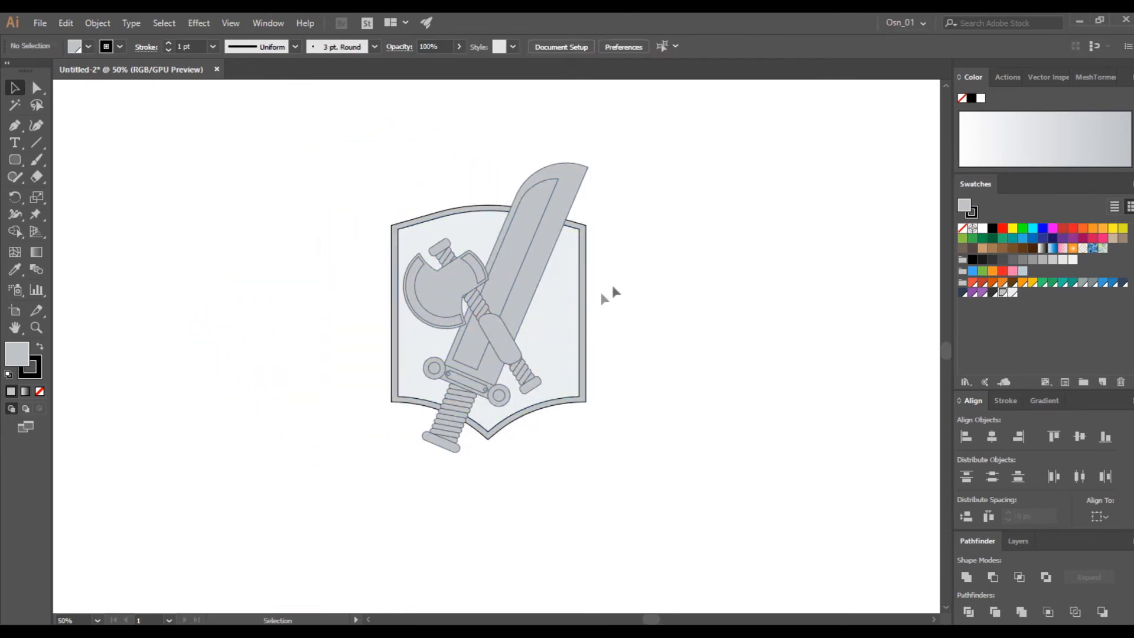
{"action": "scroll", "coordinate": [601, 292], "scroll_direction": "up", "scroll_amount": 2}
{"action": "scroll", "coordinate": [577, 374], "scroll_direction": "left", "scroll_amount": 2}
{"action": "scroll", "coordinate": [590, 375], "scroll_direction": "down", "scroll_amount": 2}
{"action": "left_click_drag", "start_coordinate": [586, 333], "coordinate": [584, 331]}
Fill the strands of the wrap above the axe head alternately with dark grey and lighter grey inside the axe group.
{"action": "scroll", "coordinate": [691, 395], "scroll_direction": "up", "scroll_amount": 2}
{"action": "scroll", "coordinate": [591, 354], "scroll_direction": "left", "scroll_amount": 2}
{"action": "left_click", "coordinate": [402, 266]}
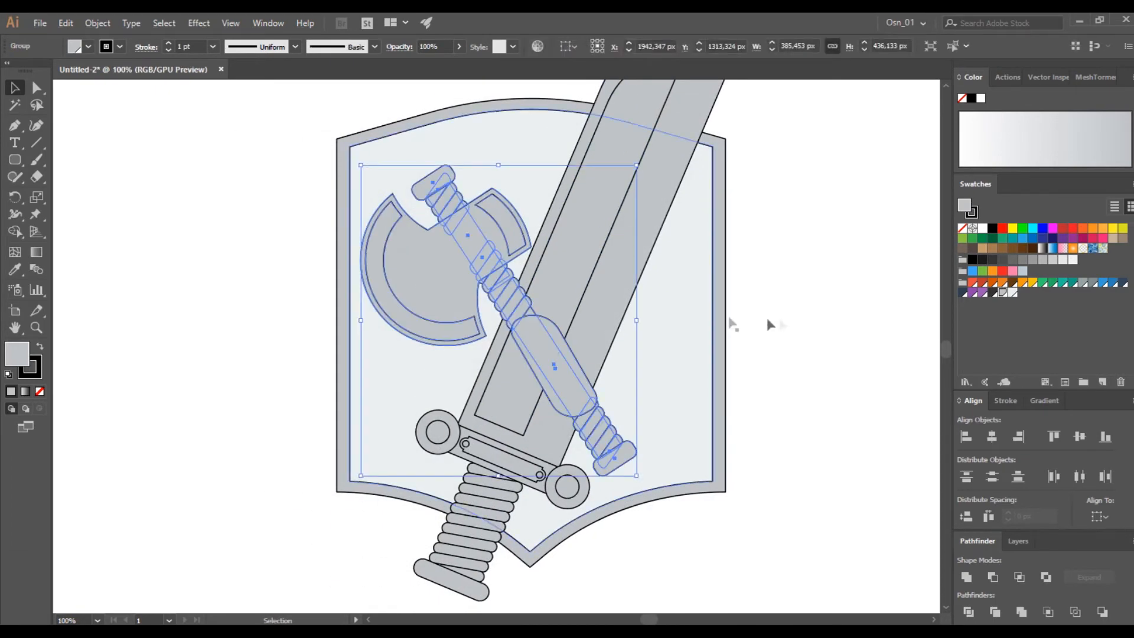
{"action": "double_click", "coordinate": [443, 279]}
{"action": "scroll", "coordinate": [443, 278], "scroll_direction": "up", "scroll_amount": 1}
{"action": "left_click", "coordinate": [437, 244]}
{"action": "scroll", "coordinate": [437, 243], "scroll_direction": "up", "scroll_amount": 3}
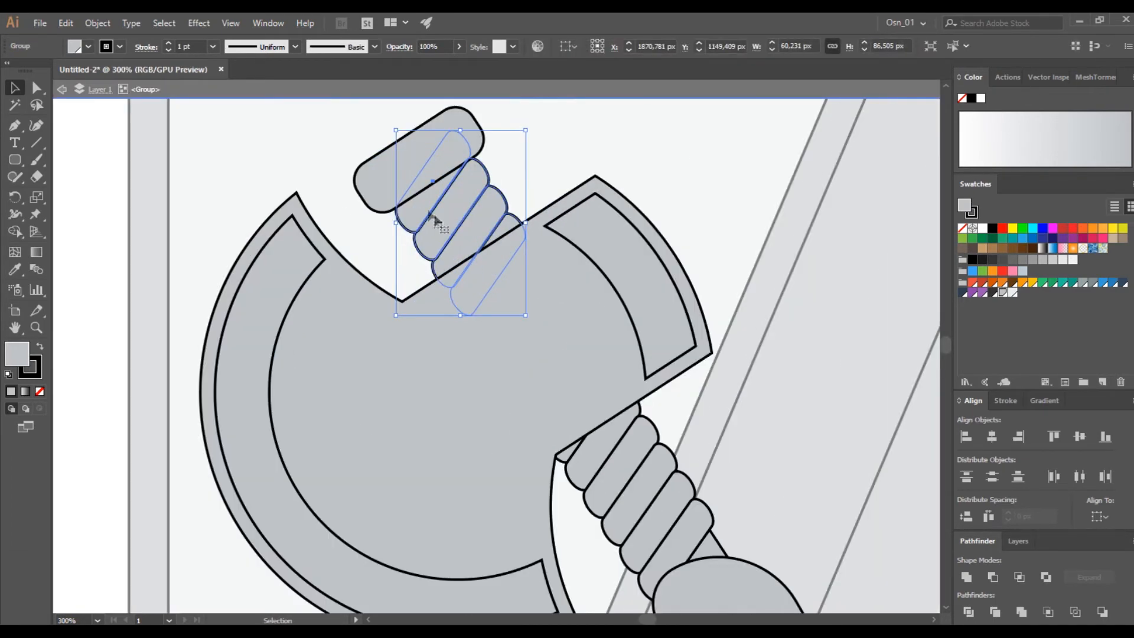
{"action": "double_click", "coordinate": [434, 220]}
{"action": "left_click", "coordinate": [1097, 284]}
{"action": "left_click", "coordinate": [456, 203], "text": "shift"}
{"action": "left_click", "coordinate": [514, 248], "text": "shift"}
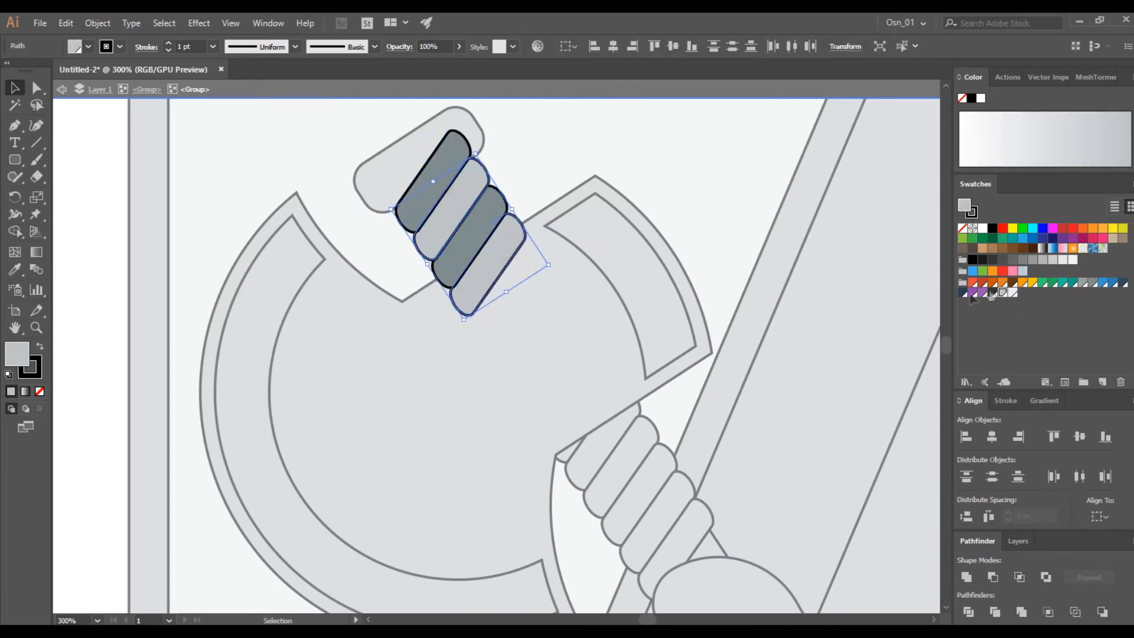
{"action": "scroll", "coordinate": [658, 367], "scroll_direction": "down", "scroll_amount": 3}
{"action": "key", "text": "Escape"}
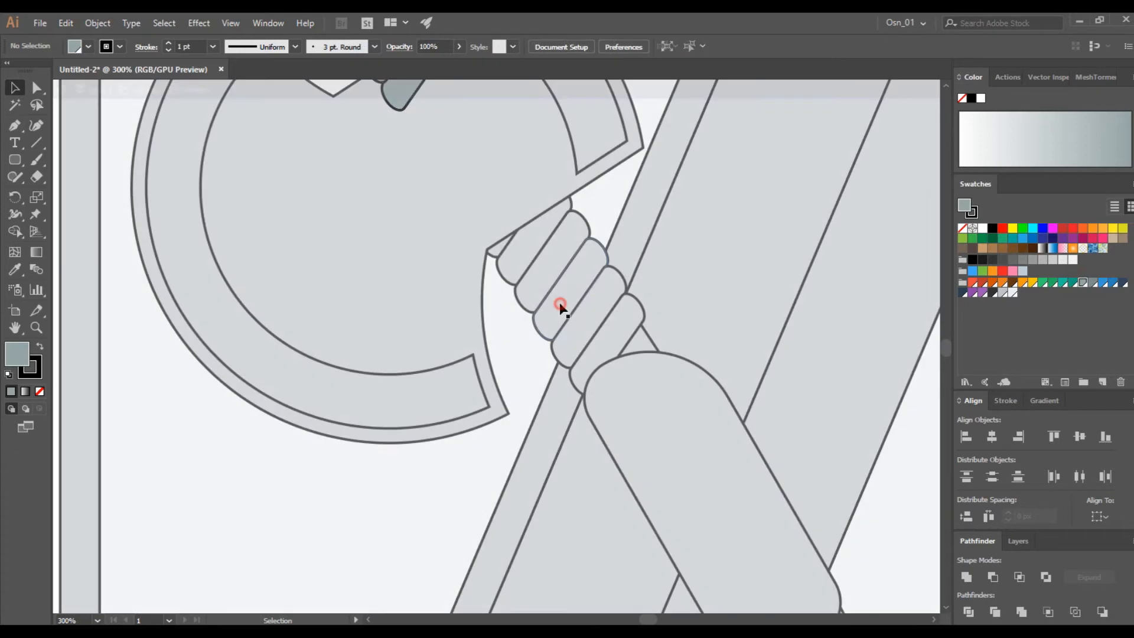
Fill the strands of the wrap just below the axe head alternately with the two greys.
{"action": "left_click", "coordinate": [530, 255]}
{"action": "double_click", "coordinate": [528, 255]}
{"action": "left_click", "coordinate": [505, 254]}
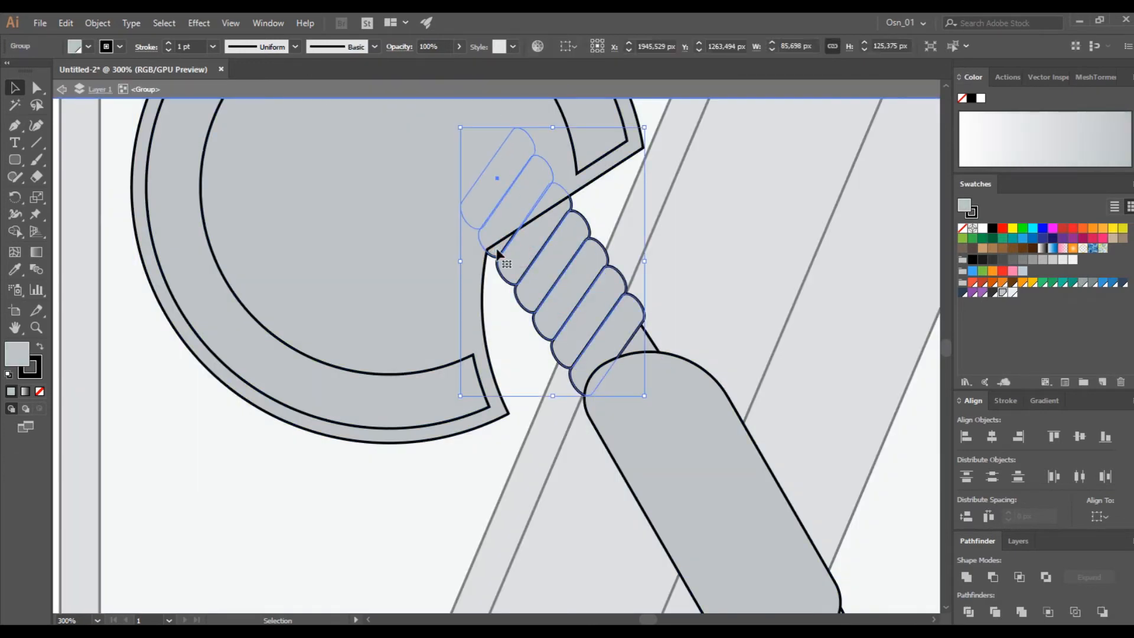
{"action": "double_click", "coordinate": [498, 255]}
{"action": "left_click", "coordinate": [488, 203]}
{"action": "left_click", "coordinate": [534, 236], "text": "shift"}
{"action": "left_click", "coordinate": [564, 308], "text": "shift"}
{"action": "left_click", "coordinate": [596, 371], "text": "shift"}
{"action": "left_click", "coordinate": [1093, 284]}
{"action": "left_click", "coordinate": [523, 207]}
{"action": "left_click", "coordinate": [563, 260], "text": "shift"}
{"action": "left_click", "coordinate": [601, 302], "text": "shift"}
{"action": "left_click", "coordinate": [1093, 283]}
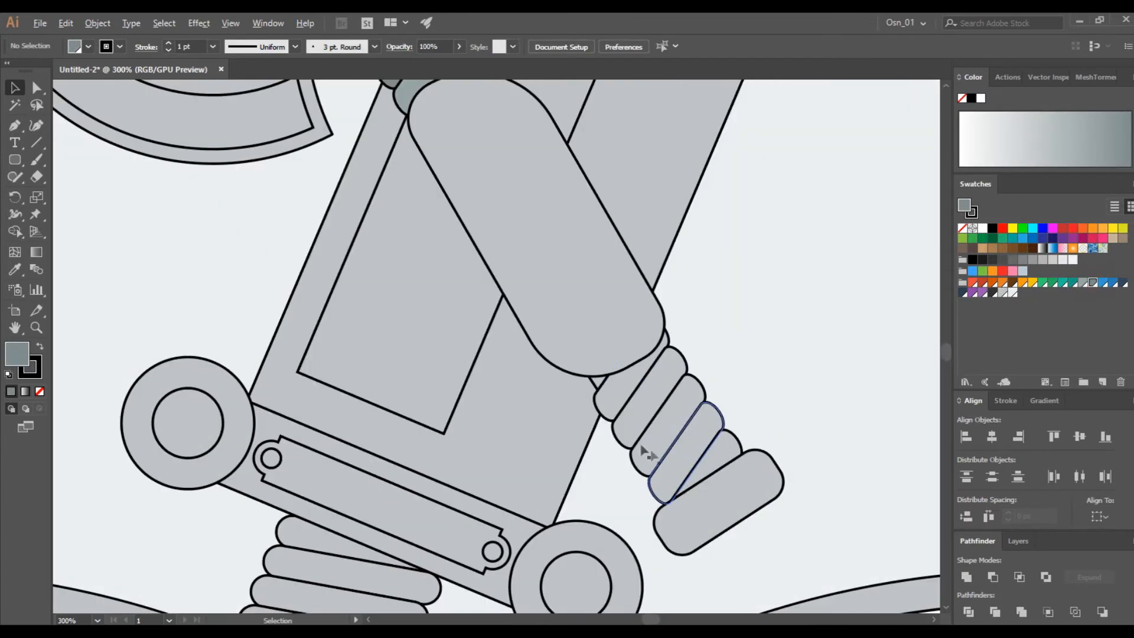
Fill the strands of the wrap at the axe handle's lower end alternately with lighter and darker grey.
{"action": "left_click", "coordinate": [623, 393]}
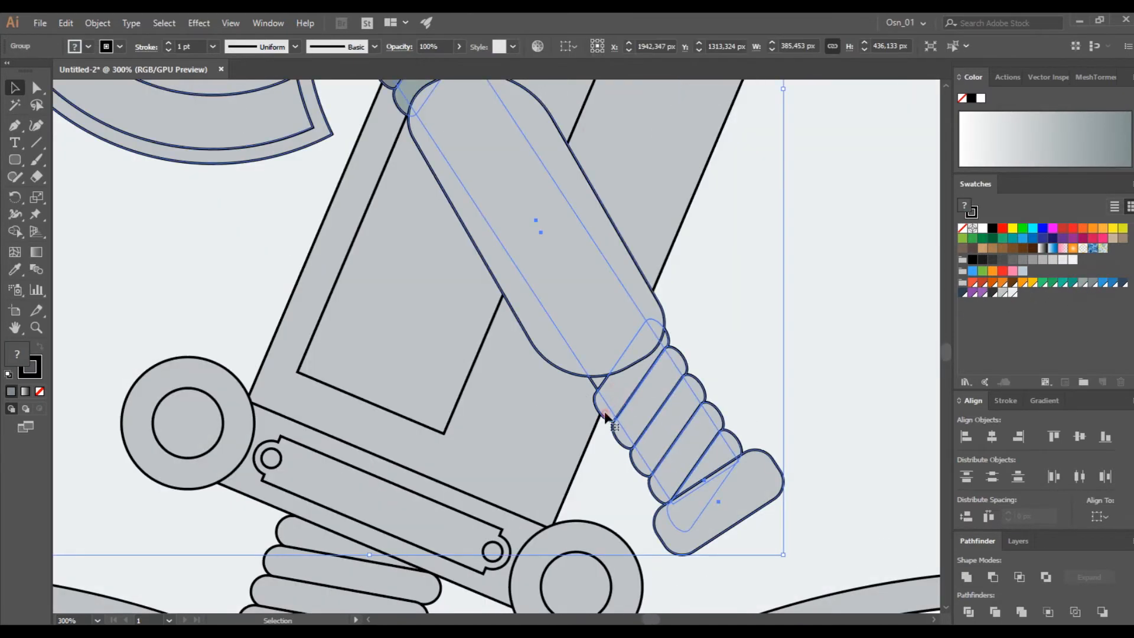
{"action": "double_click", "coordinate": [606, 417]}
{"action": "left_click", "coordinate": [623, 392]}
{"action": "left_click", "coordinate": [666, 431], "text": "shift"}
{"action": "left_click", "coordinate": [703, 473], "text": "shift"}
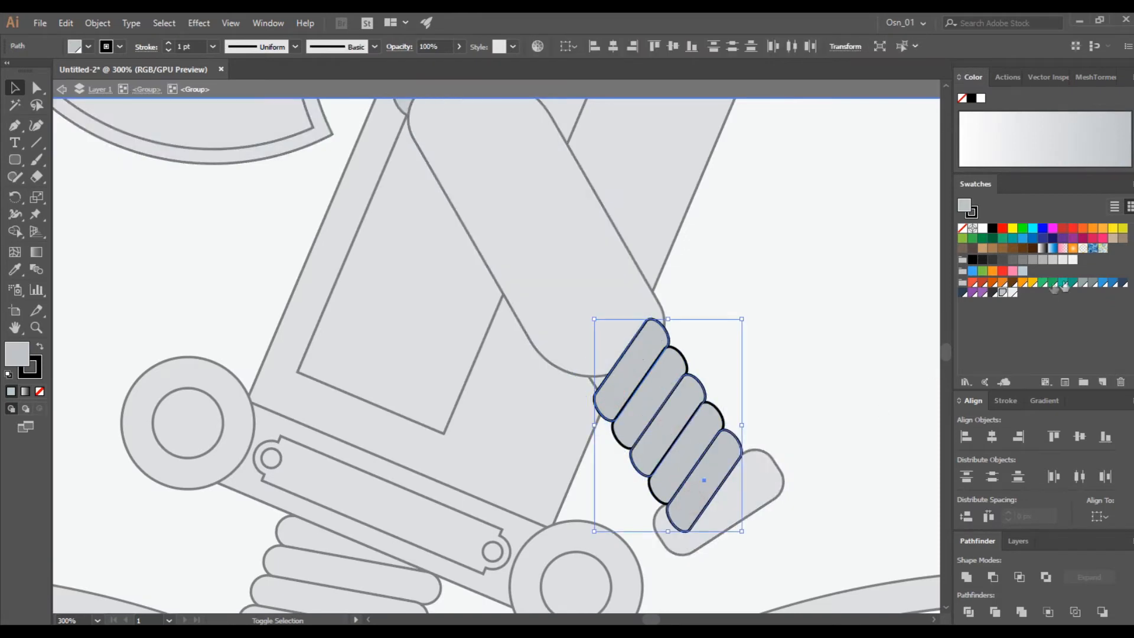
{"action": "left_click", "coordinate": [1093, 283]}
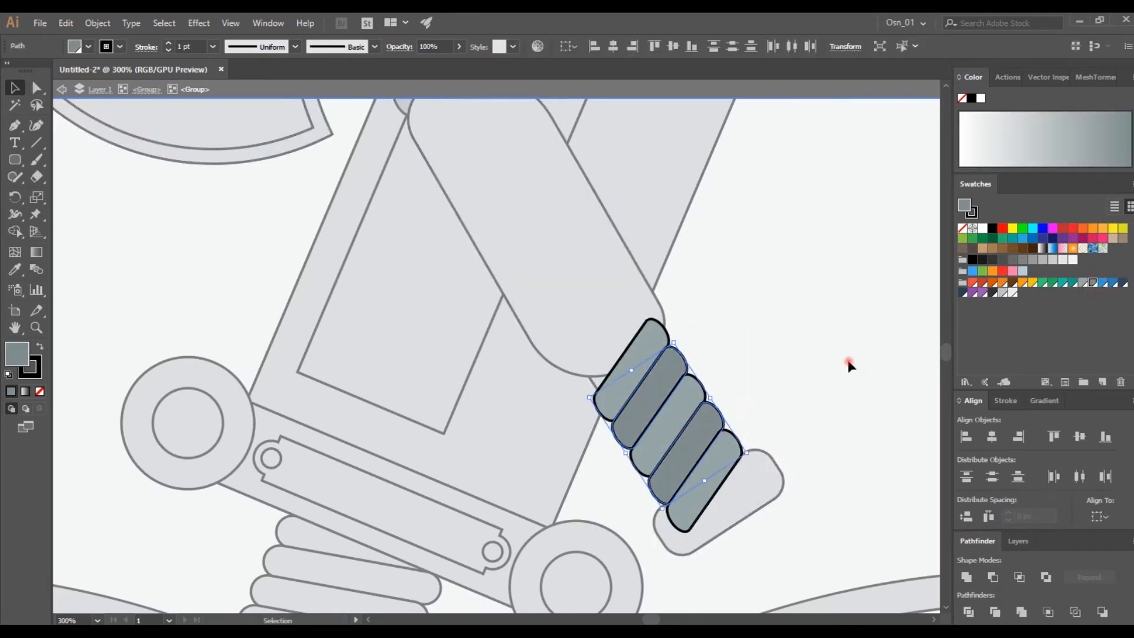
{"action": "double_click", "coordinate": [844, 360]}
Fill the rounded grip in the middle of the axe handle with dark brown.
{"action": "scroll", "coordinate": [756, 348], "scroll_direction": "down", "scroll_amount": 3}
{"action": "double_click", "coordinate": [697, 311]}
{"action": "left_click", "coordinate": [689, 297]}
{"action": "scroll", "coordinate": [775, 296], "scroll_direction": "up", "scroll_amount": 1}
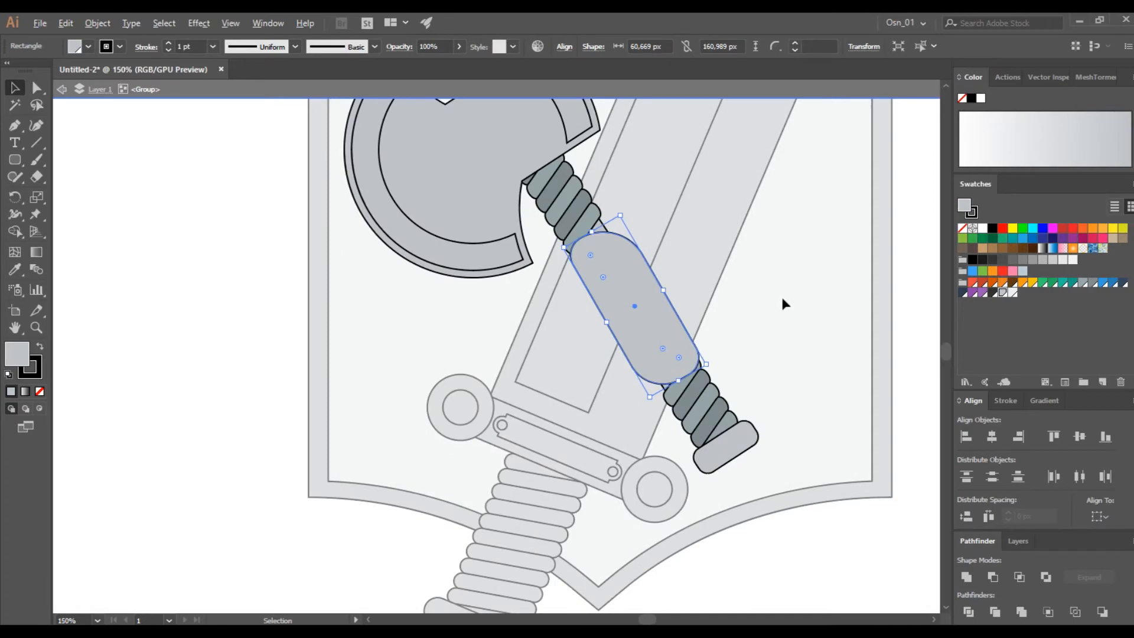
{"action": "scroll", "coordinate": [781, 294], "scroll_direction": "up", "scroll_amount": 1}
{"action": "left_click", "coordinate": [1016, 283]}
Fill the axe's inner shaft and both end caps with the same brown.
{"action": "scroll", "coordinate": [547, 289], "scroll_direction": "up", "scroll_amount": 5}
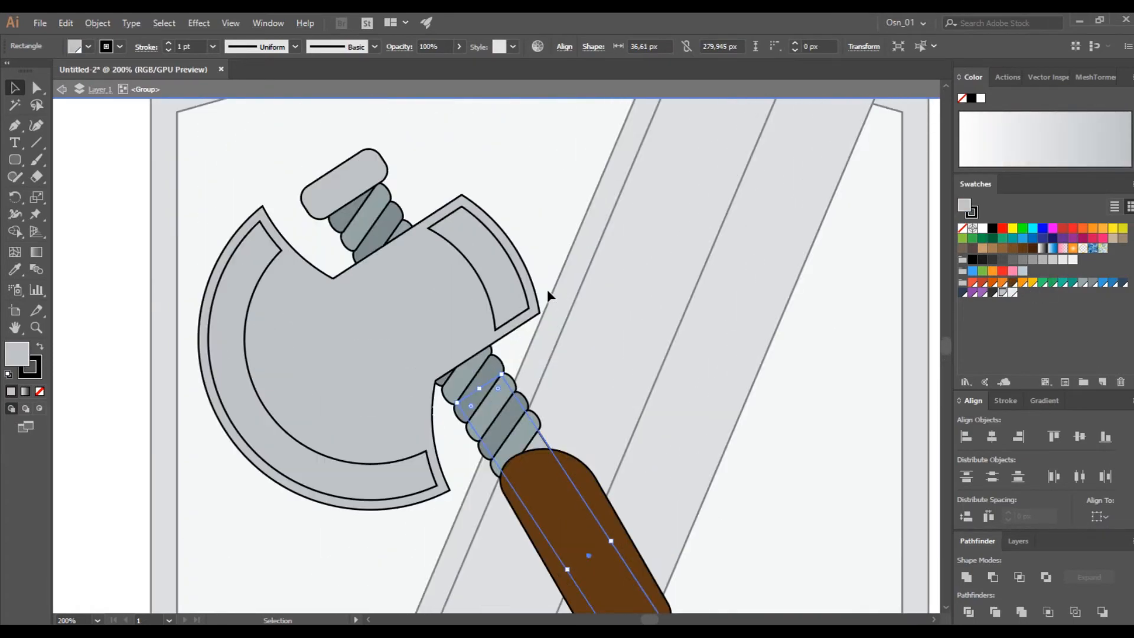
{"action": "scroll", "coordinate": [547, 289], "scroll_direction": "down", "scroll_amount": 5}
{"action": "left_click", "coordinate": [650, 407], "text": "shift"}
{"action": "left_click", "coordinate": [747, 470], "text": "shift"}
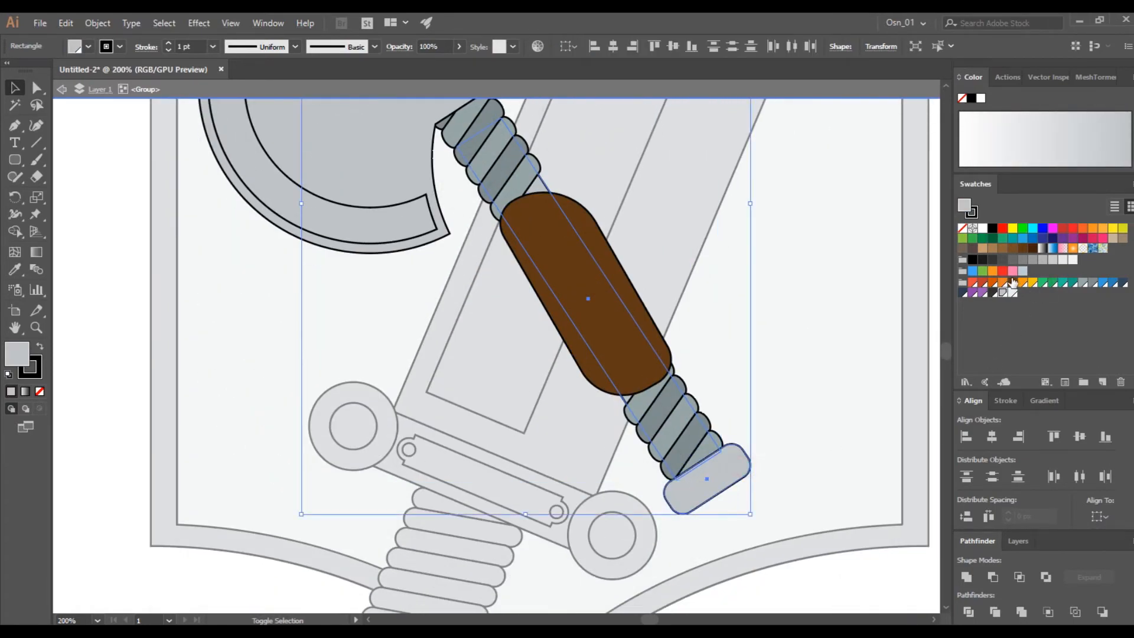
{"action": "left_click", "coordinate": [1013, 283]}
{"action": "left_click", "coordinate": [820, 331]}
Switch the colour sliders to HSB and darken the grip's brown to 30.2% brightness.
{"action": "left_click", "coordinate": [615, 283]}
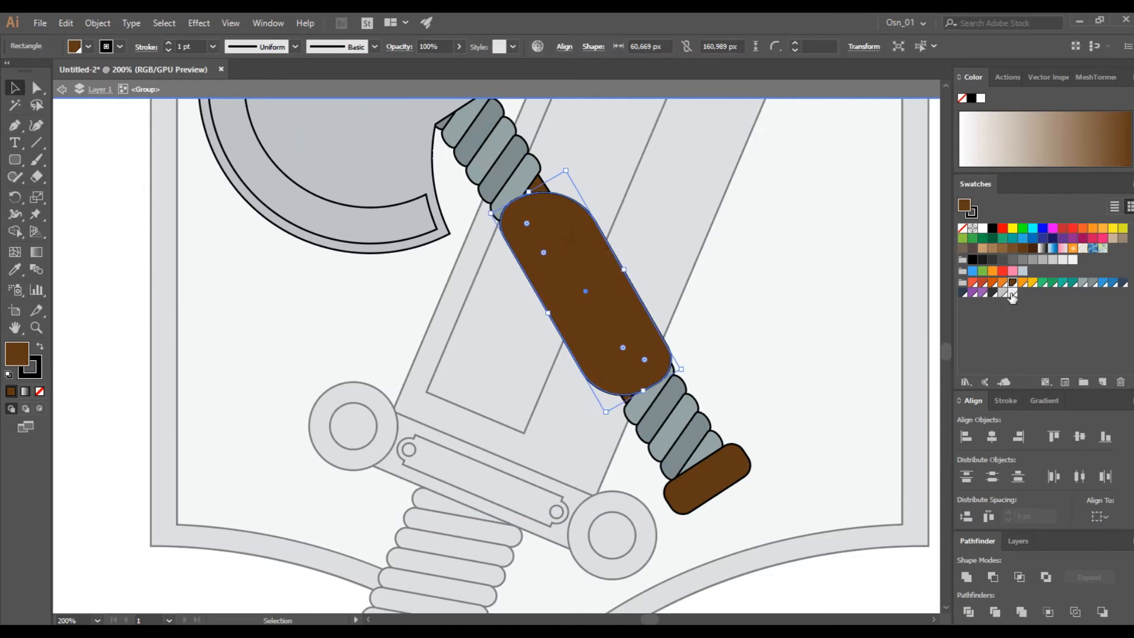
{"action": "left_click", "coordinate": [961, 77]}
{"action": "left_click", "coordinate": [960, 78]}
{"action": "left_click", "coordinate": [1129, 77]}
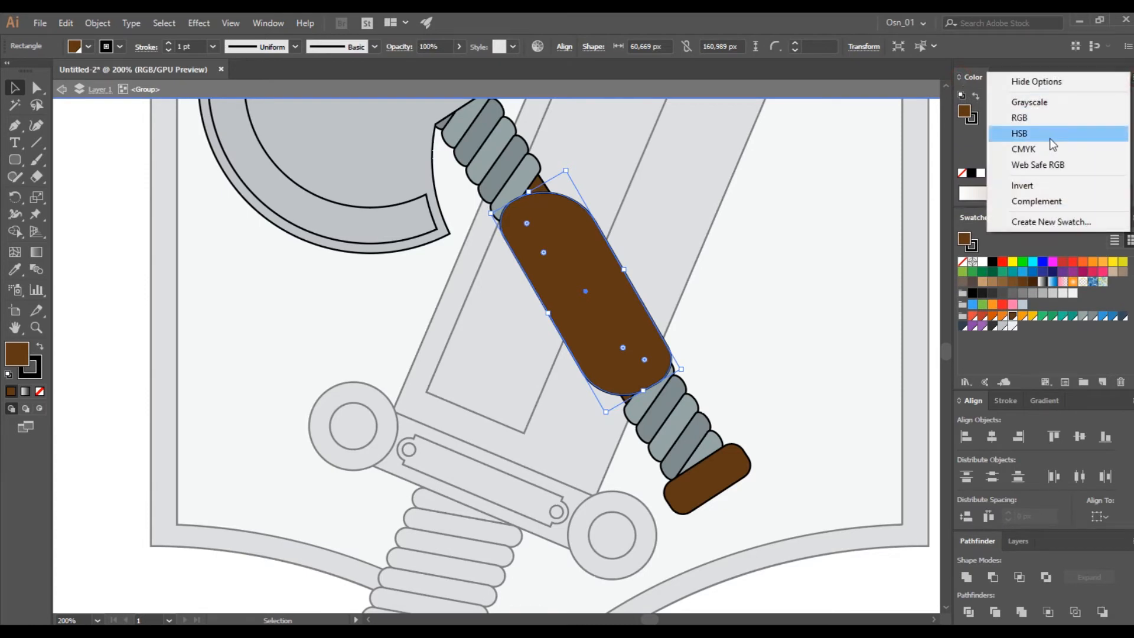
{"action": "left_click", "coordinate": [1034, 136]}
{"action": "left_click_drag", "start_coordinate": [1031, 152], "coordinate": [1020, 156]}
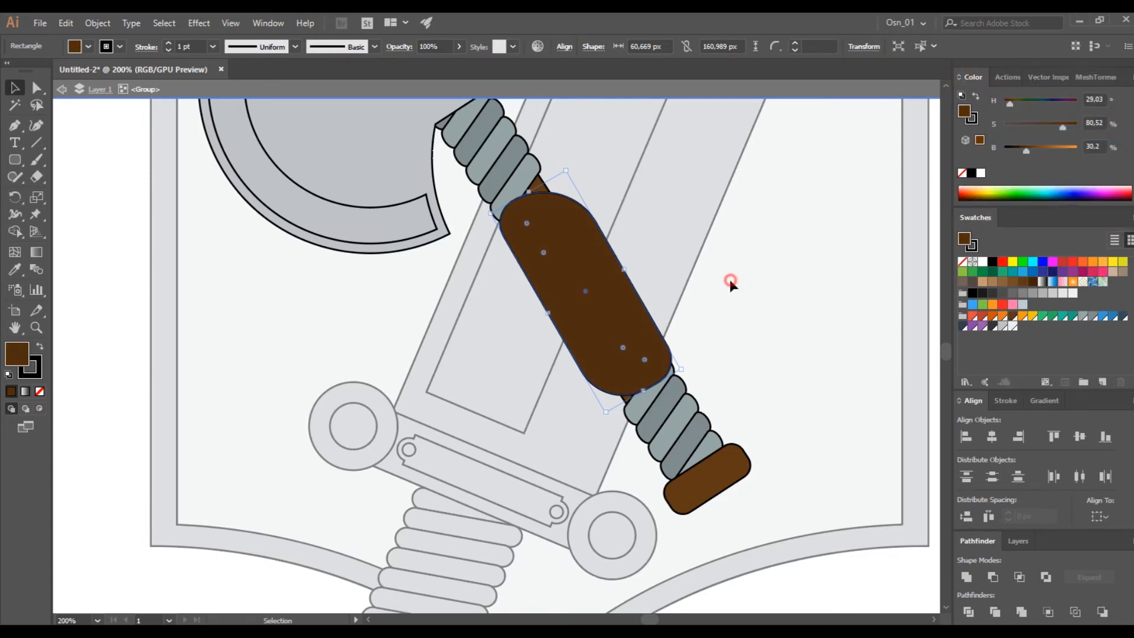
Fill the curved edge panels on both sides of the axe head with light grey, RGB 236, 240, 241.
{"action": "scroll", "coordinate": [350, 253], "scroll_direction": "up", "scroll_amount": 5}
{"action": "left_click", "coordinate": [357, 247]}
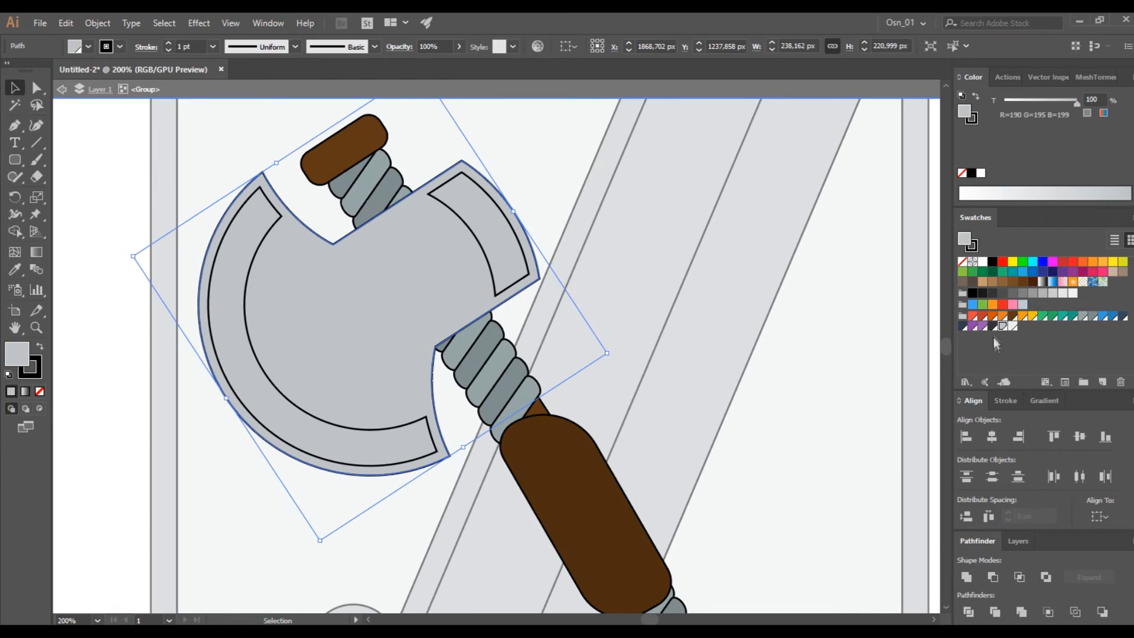
{"action": "left_click", "coordinate": [338, 334]}
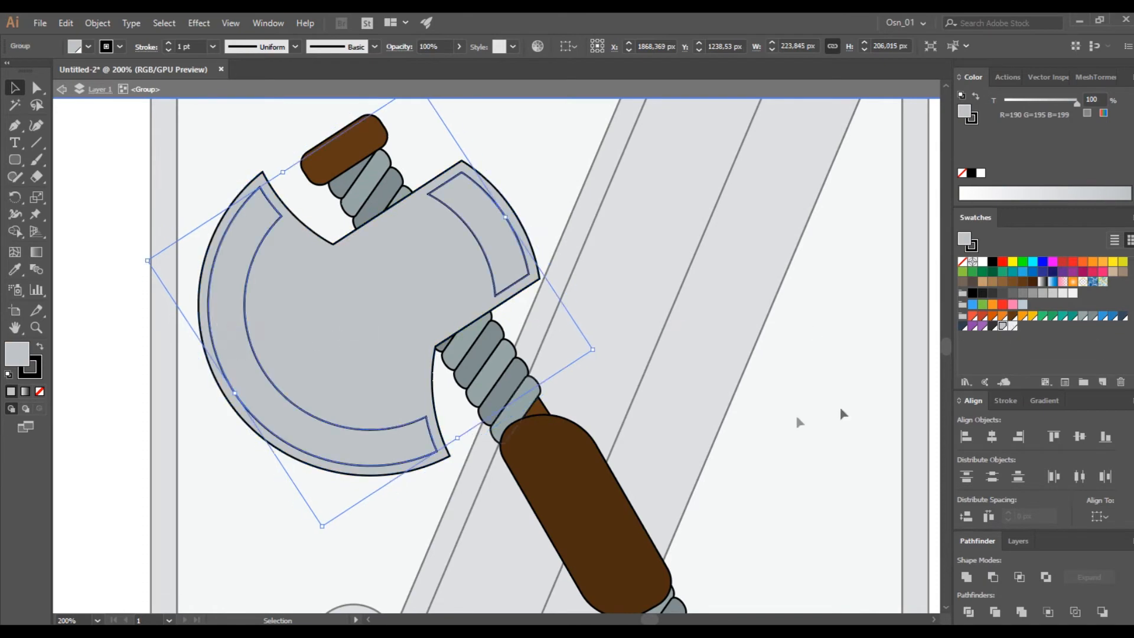
{"action": "left_click", "coordinate": [1014, 326]}
{"action": "left_click", "coordinate": [481, 159]}
{"action": "key", "text": "ctrl+0"}
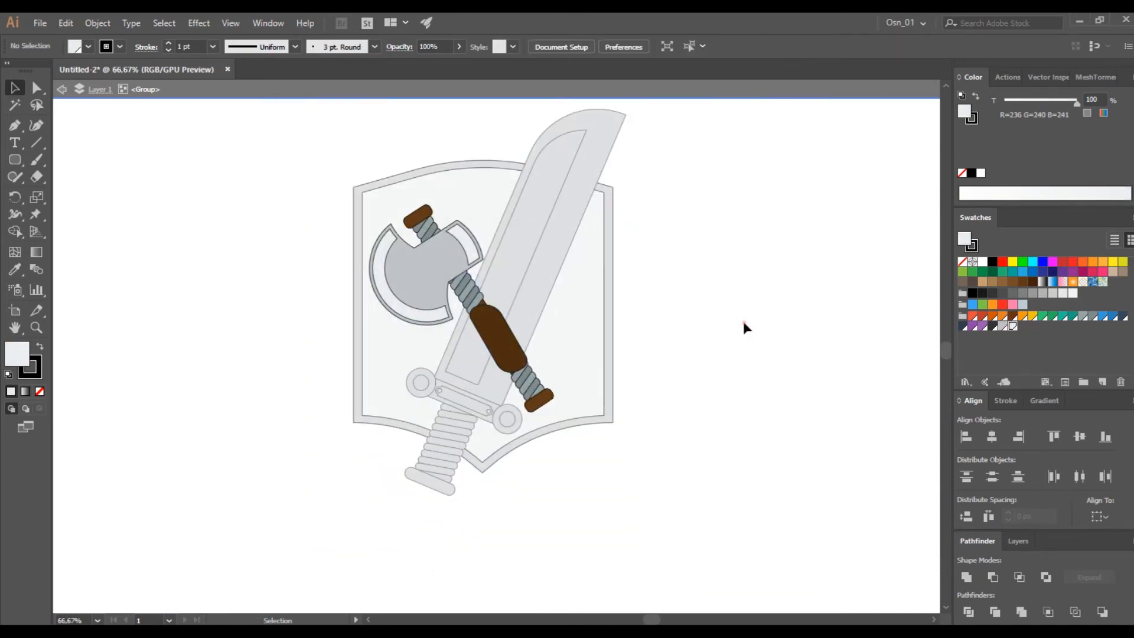
{"action": "key", "text": "Escape"}
Fill the inner panel of the sword blade with light grey, RGB 236, 240, 241.
{"action": "double_click", "coordinate": [520, 241]}
{"action": "double_click", "coordinate": [532, 218]}
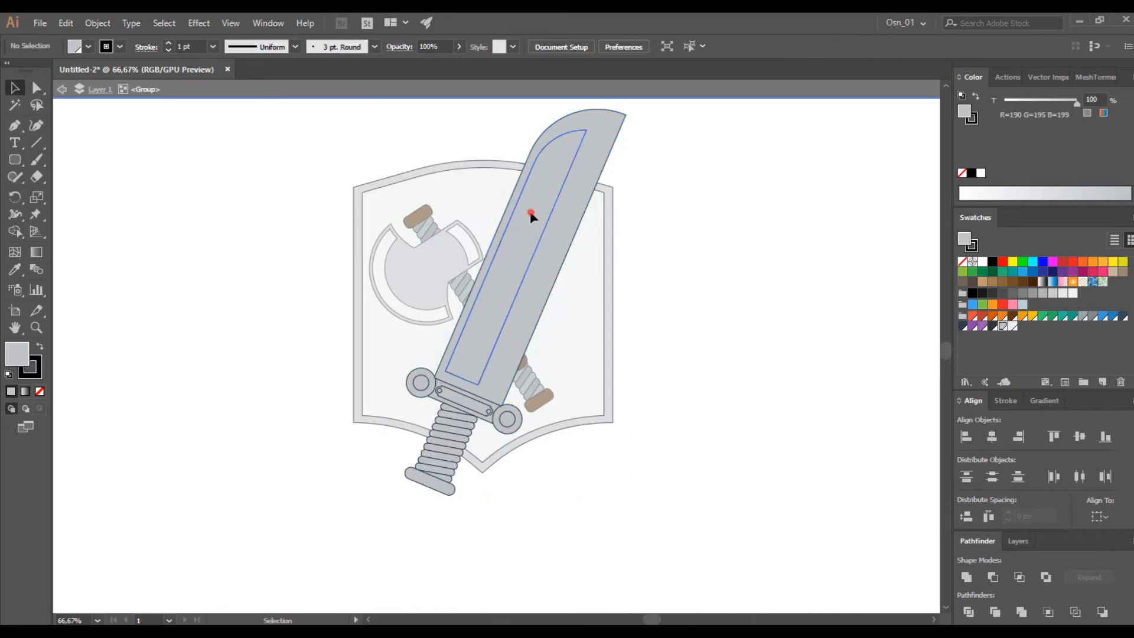
{"action": "left_click", "coordinate": [1014, 326]}
Fill every other ring of the sword's handle wrap with dark red, RGB 190, 57, 42, starting with the ring nearest the guard.
{"action": "left_click", "coordinate": [464, 408]}
{"action": "scroll", "coordinate": [455, 430], "scroll_direction": "up", "scroll_amount": 2}
{"action": "left_click", "coordinate": [450, 410]}
{"action": "double_click", "coordinate": [446, 383]}
{"action": "left_click", "coordinate": [430, 420], "text": "shift"}
{"action": "left_click", "coordinate": [420, 440], "text": "shift"}
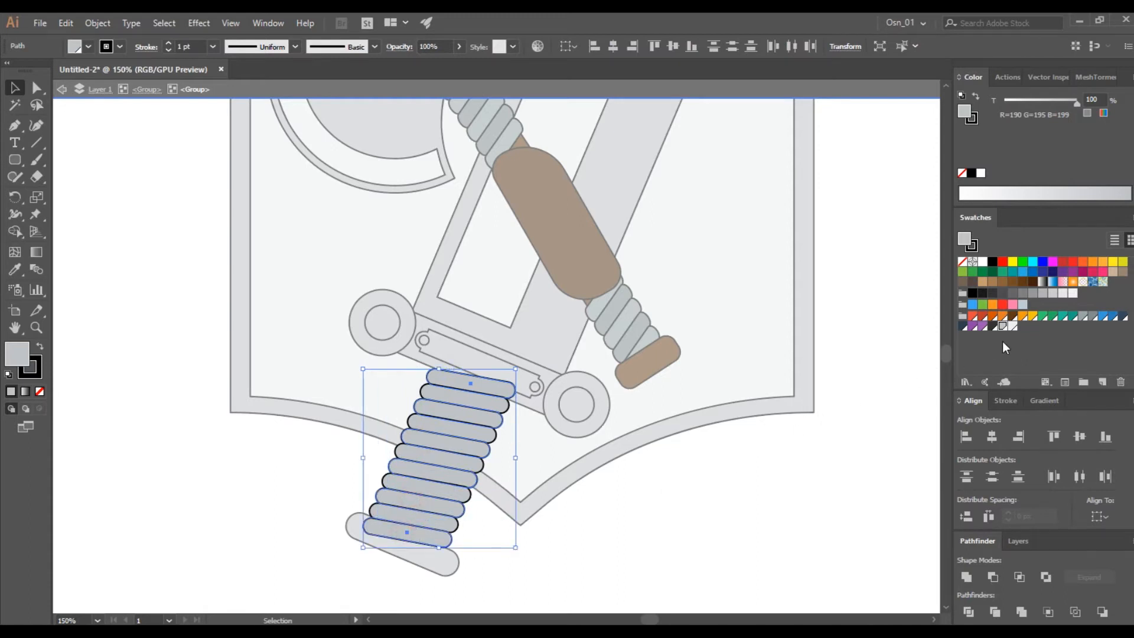
{"action": "left_click", "coordinate": [991, 317]}
Fill the remaining alternate rings of the sword's handle with bright red, RGB 232, 76, 61.
{"action": "left_click", "coordinate": [423, 501]}
{"action": "left_click", "coordinate": [450, 467], "text": "shift"}
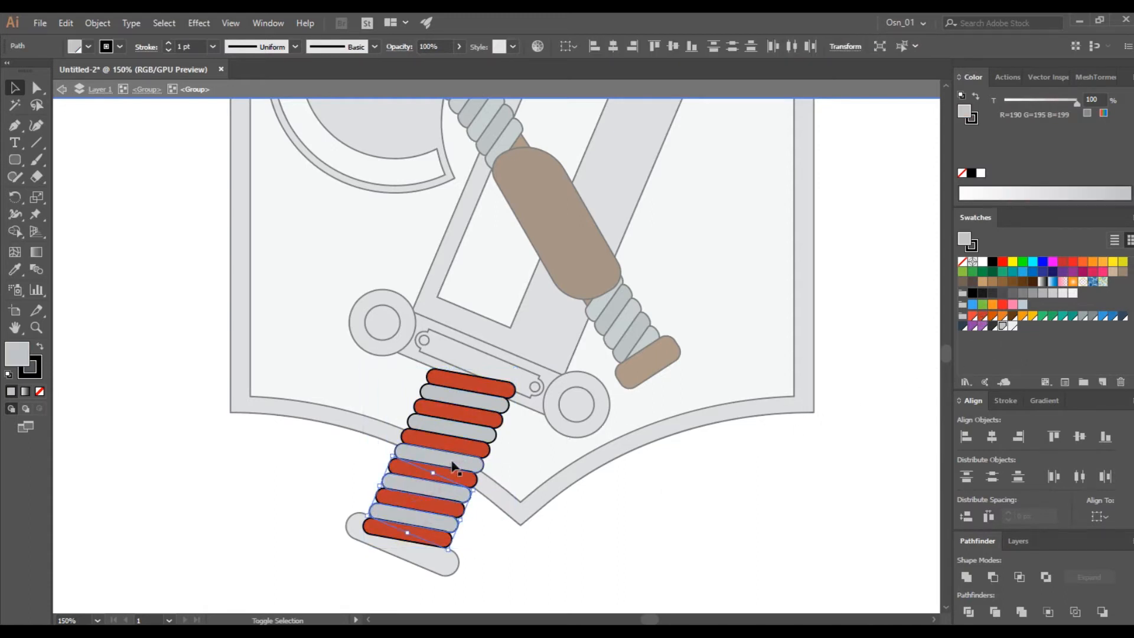
{"action": "left_click", "coordinate": [486, 437], "text": "shift"}
{"action": "left_click", "coordinate": [499, 405], "text": "shift"}
{"action": "left_click", "coordinate": [972, 317]}
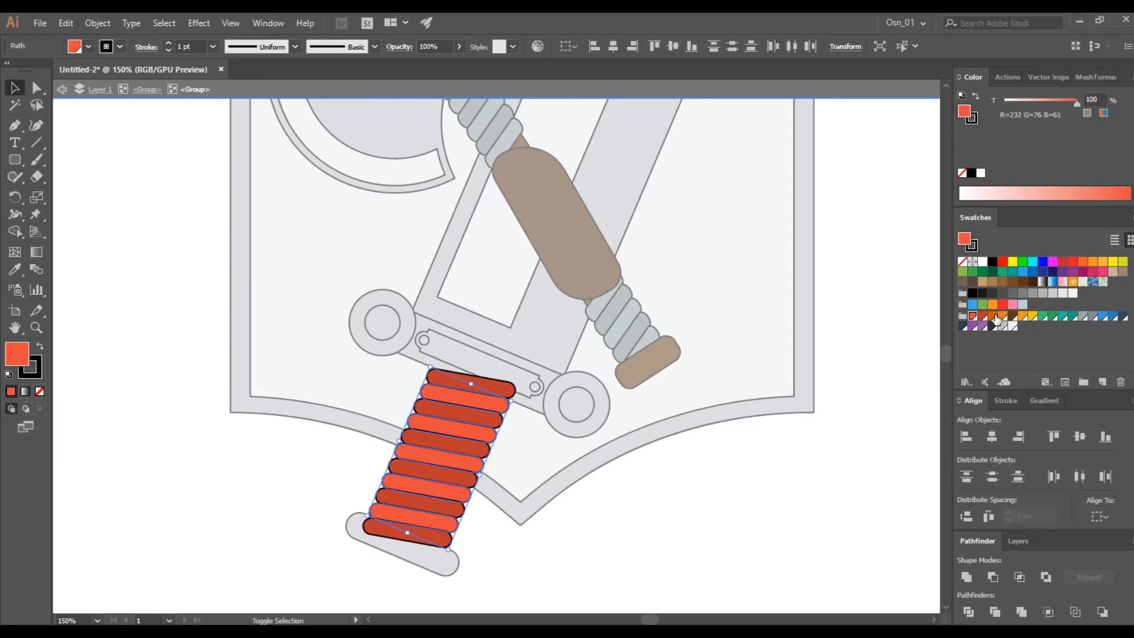
Fill the sword's pommel, crossguard bar and both outer guard discs with brown, RGB 96, 56, 19.
{"action": "double_click", "coordinate": [444, 563]}
{"action": "double_click", "coordinate": [444, 562]}
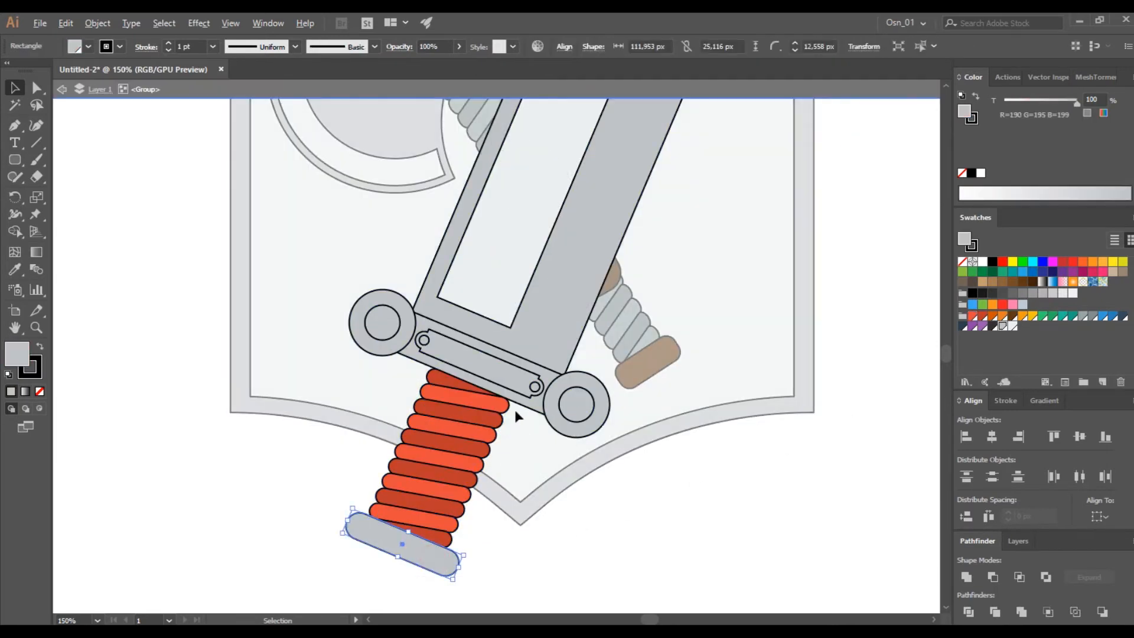
{"action": "scroll", "coordinate": [515, 409], "scroll_direction": "up", "scroll_amount": 1}
{"action": "left_click", "coordinate": [560, 362]}
{"action": "left_click", "coordinate": [633, 393], "text": "shift"}
{"action": "left_click", "coordinate": [343, 258], "text": "shift"}
{"action": "left_click", "coordinate": [1013, 317]}
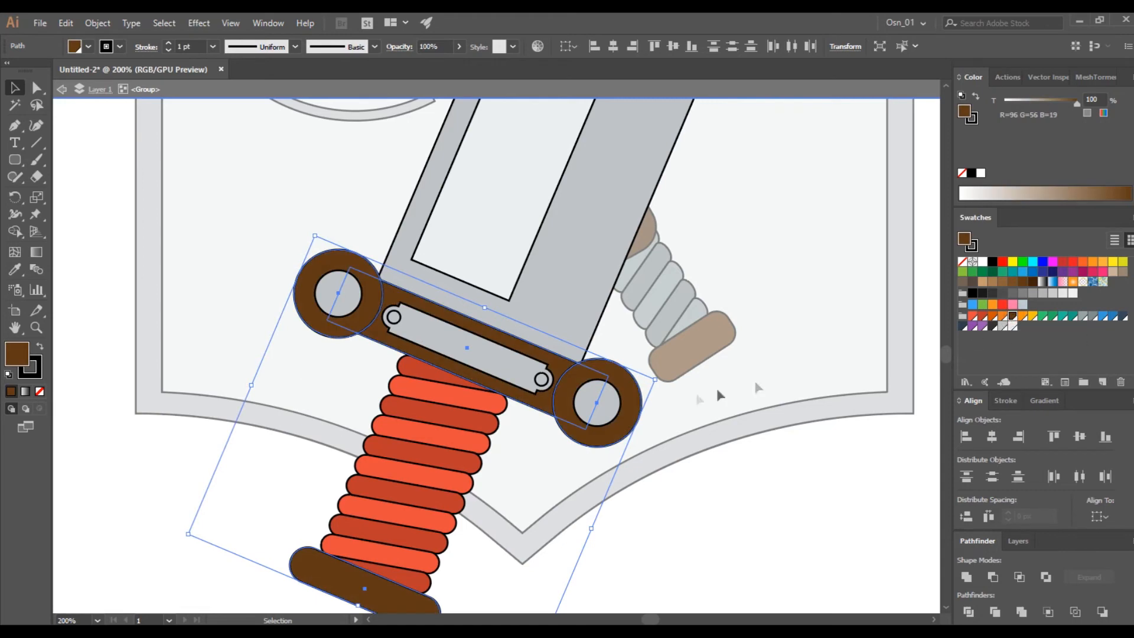
Cut the two small rivet circles out of the crossguard plate with the Shape Builder tool.
{"action": "left_click", "coordinate": [520, 365]}
{"action": "scroll", "coordinate": [446, 344], "scroll_direction": "up", "scroll_amount": 2}
{"action": "left_click", "coordinate": [344, 293], "text": "shift"}
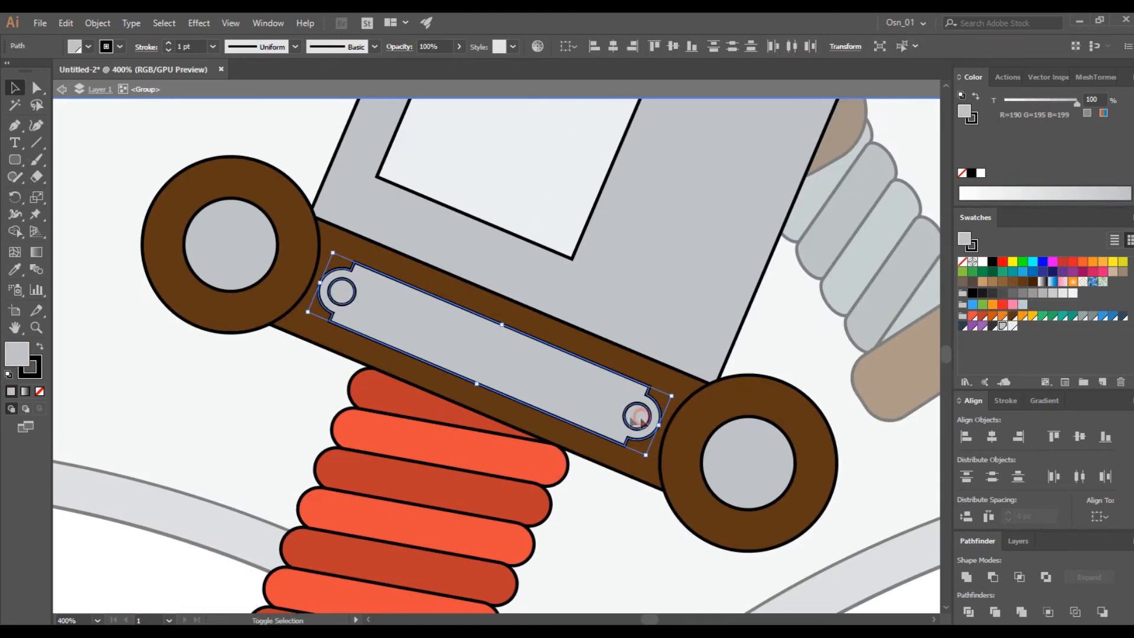
{"action": "left_click", "coordinate": [342, 292], "text": "alt"}
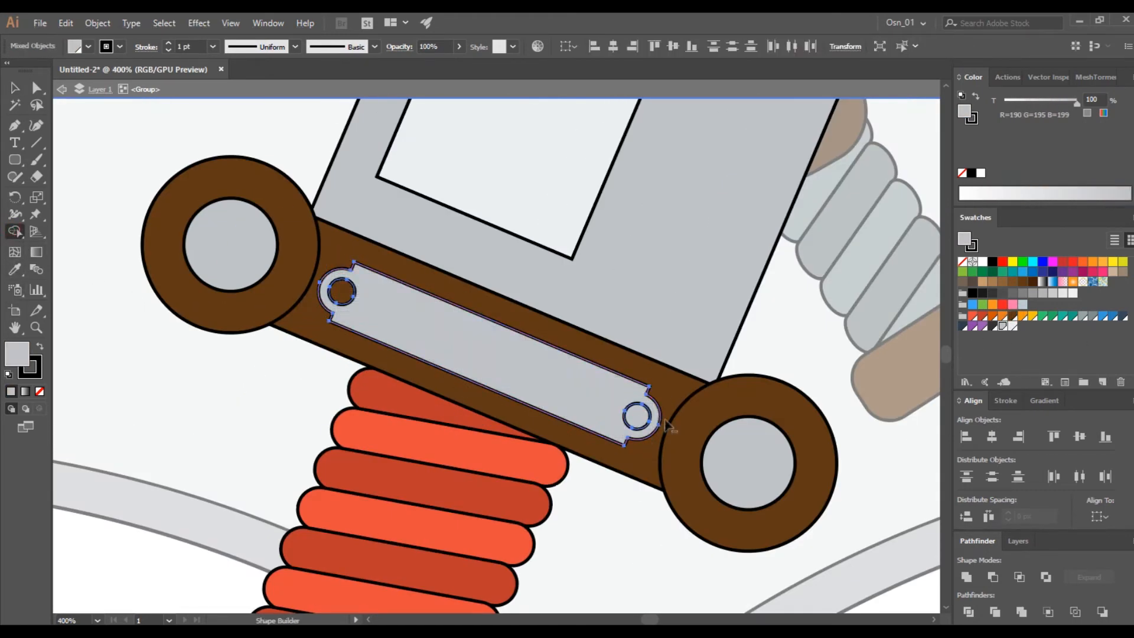
{"action": "left_click", "coordinate": [637, 417], "text": "alt"}
{"action": "left_click", "coordinate": [15, 88]}
Fill the centre discs of the sword guard with dark red and the crossguard plate with light grey.
{"action": "left_click", "coordinate": [230, 245]}
{"action": "left_click", "coordinate": [748, 462], "text": "shift"}
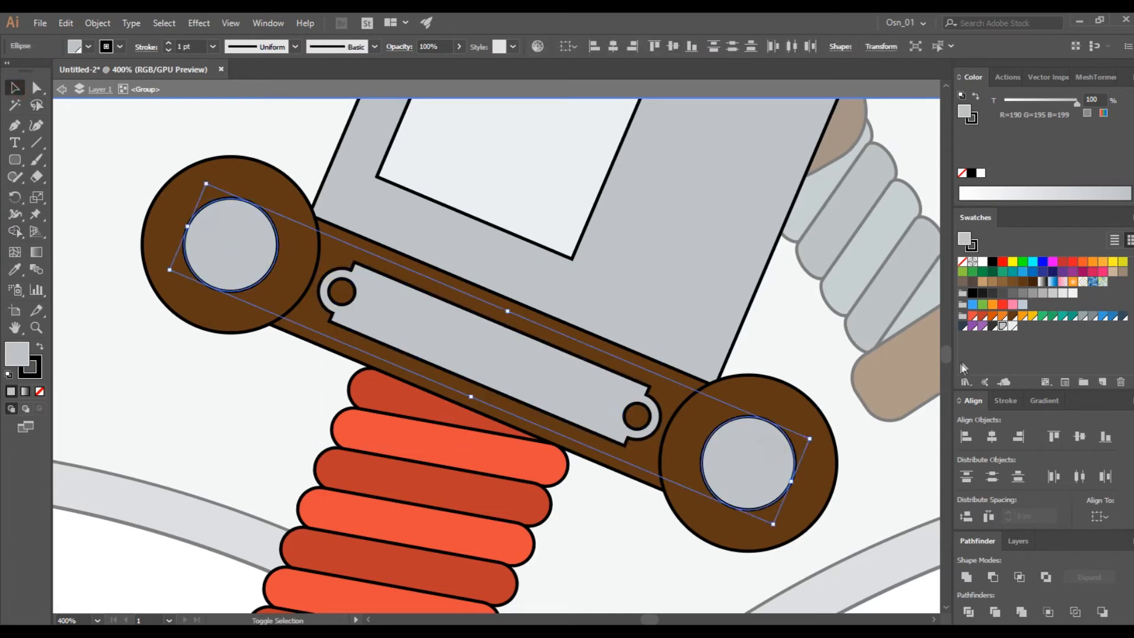
{"action": "left_click", "coordinate": [988, 323]}
{"action": "left_click", "coordinate": [485, 352]}
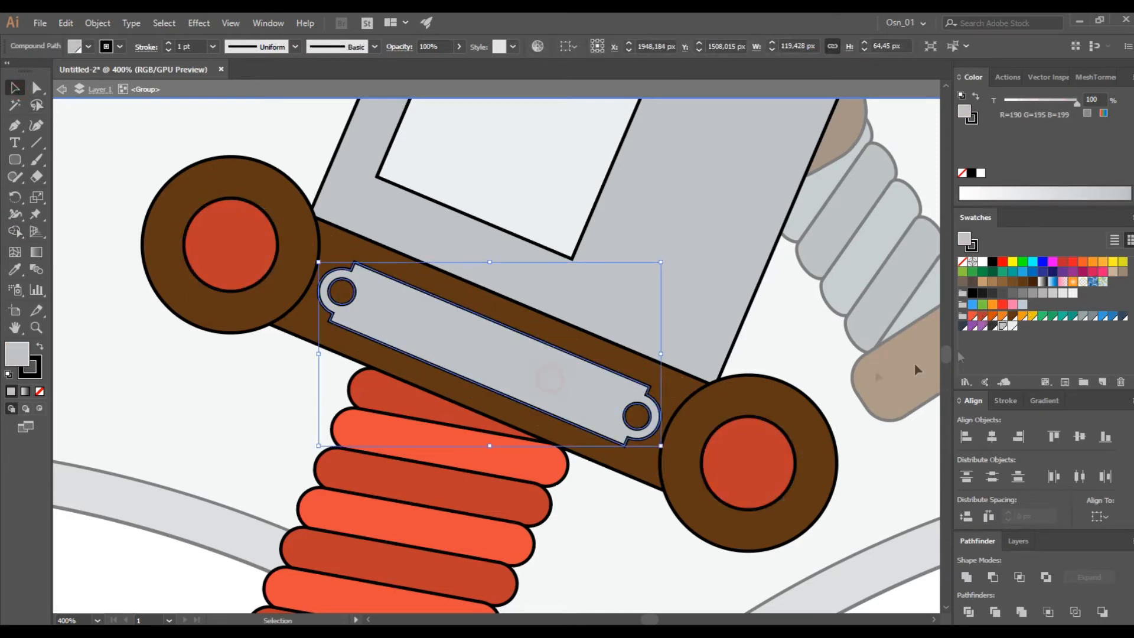
{"action": "left_click", "coordinate": [1013, 326]}
Fill the shield's inner panel with blue and its border with dark blue, RGB 51, 73, 94.
{"action": "scroll", "coordinate": [688, 351], "scroll_direction": "down", "scroll_amount": 3}
{"action": "scroll", "coordinate": [688, 351], "scroll_direction": "down", "scroll_amount": 2}
{"action": "left_click", "coordinate": [786, 289]}
{"action": "scroll", "coordinate": [790, 293], "scroll_direction": "up", "scroll_amount": 1}
{"action": "scroll", "coordinate": [790, 293], "scroll_direction": "right", "scroll_amount": 1}
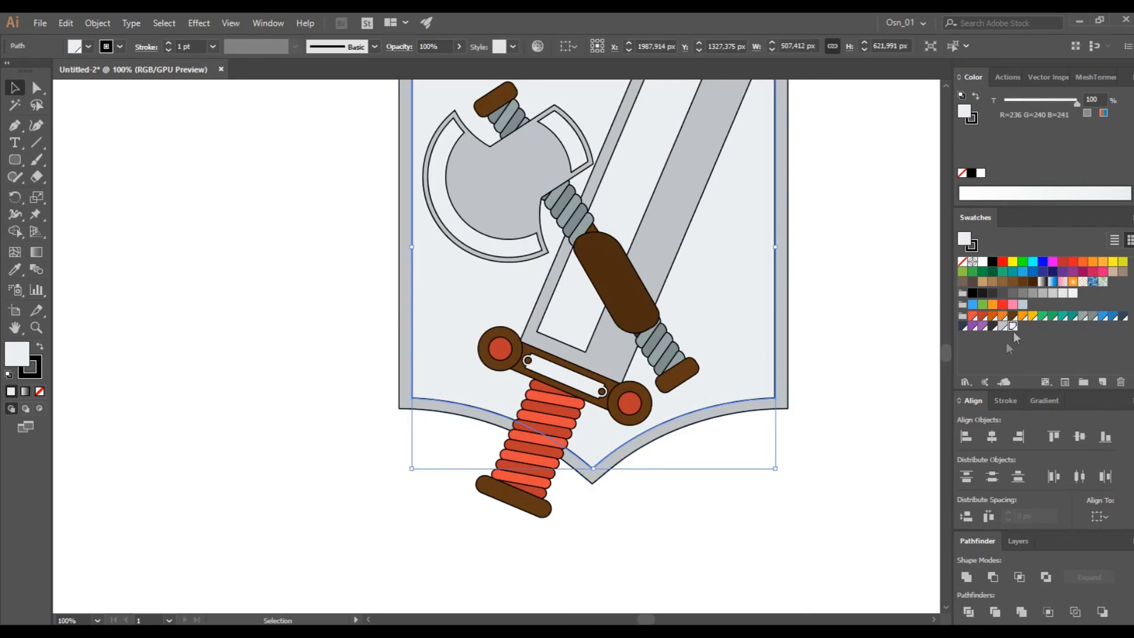
{"action": "left_click", "coordinate": [1112, 317]}
{"action": "left_click", "coordinate": [785, 339]}
{"action": "left_click", "coordinate": [1122, 316]}
{"action": "left_click", "coordinate": [857, 344]}
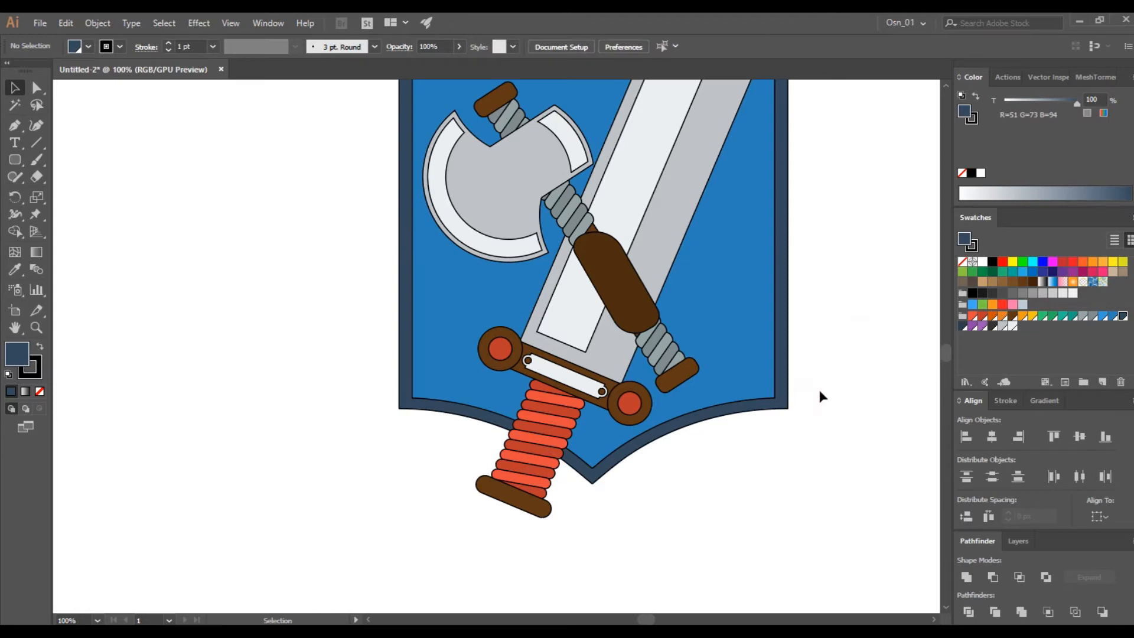
Place a copy of the sword to the right of the shield and a copy of the axe to its left.
{"action": "scroll", "coordinate": [818, 388], "scroll_direction": "down", "scroll_amount": 2}
{"action": "left_click_drag", "start_coordinate": [819, 391], "coordinate": [666, 335]}
{"action": "scroll", "coordinate": [666, 334], "scroll_direction": "up", "scroll_amount": 1}
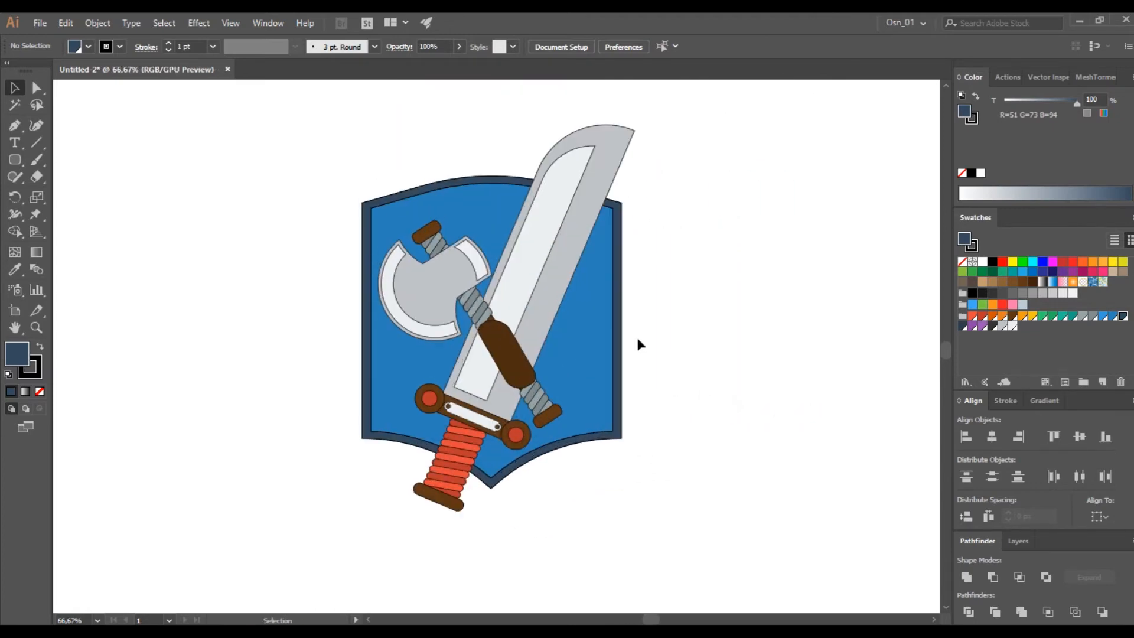
{"action": "left_click", "coordinate": [571, 317]}
{"action": "left_click_drag", "start_coordinate": [572, 308], "coordinate": [842, 308]}
{"action": "left_click_drag", "start_coordinate": [513, 311], "coordinate": [259, 310]}
Unite the parts of the copied axe and of the copied sword into one solid silhouette each.
{"action": "left_click", "coordinate": [290, 292]}
{"action": "left_click", "coordinate": [236, 303]}
{"action": "left_click", "coordinate": [185, 203]}
{"action": "left_click", "coordinate": [229, 313]}
{"action": "left_click", "coordinate": [968, 578]}
{"action": "left_click", "coordinate": [811, 380]}
{"action": "key", "text": "F2"}
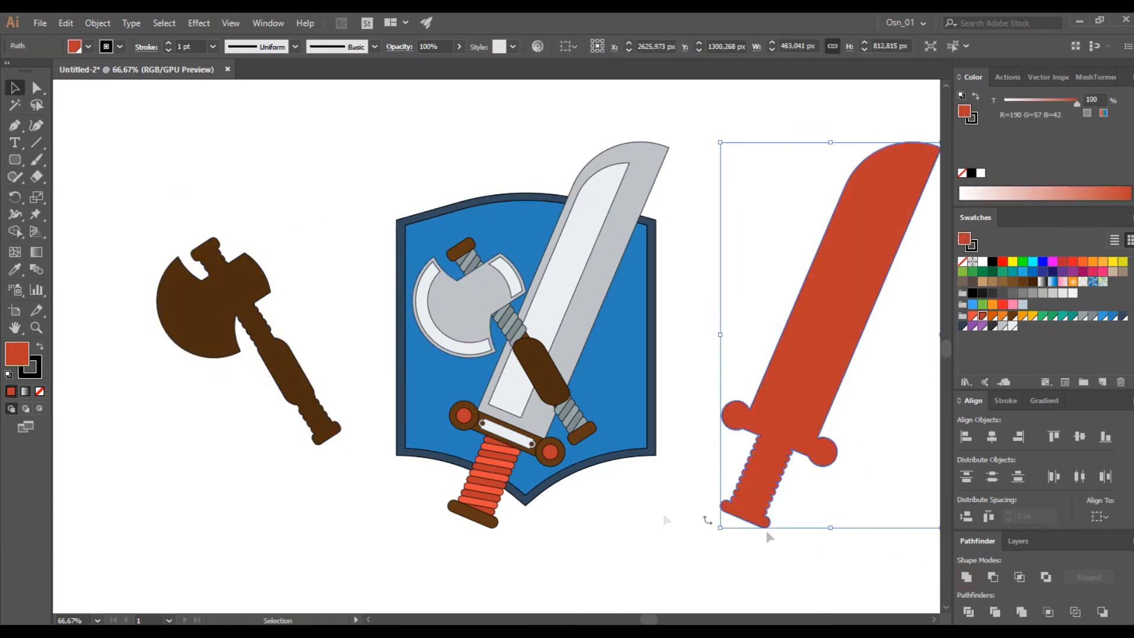
{"action": "left_click", "coordinate": [658, 532]}
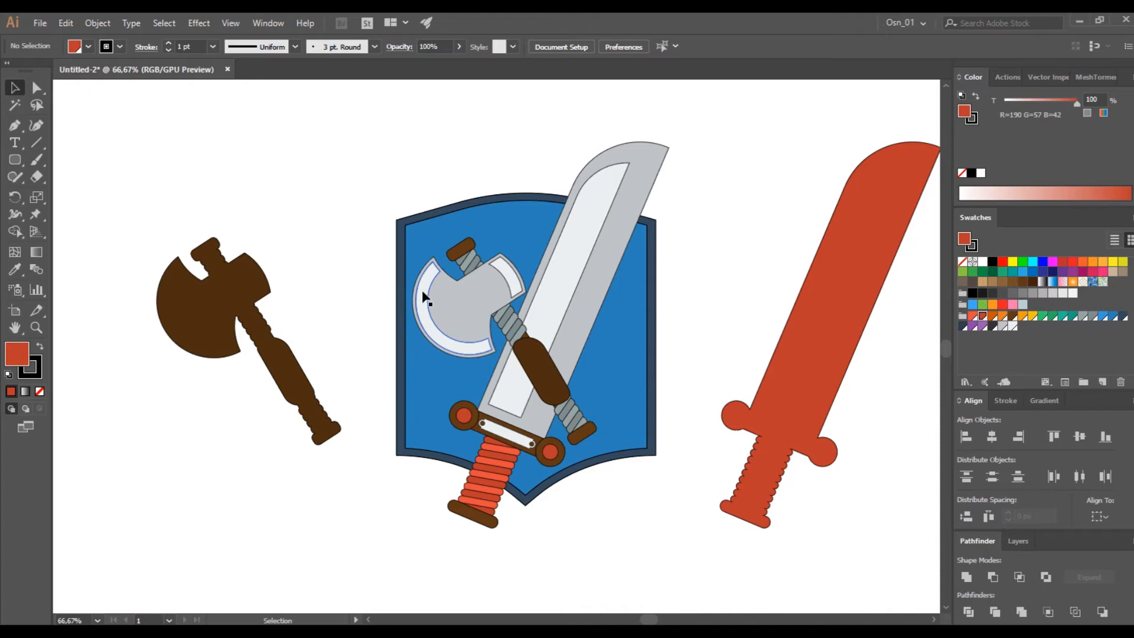
Remove the outline stroke from the whole shield, sword and axe illustration.
{"action": "left_click", "coordinate": [467, 313]}
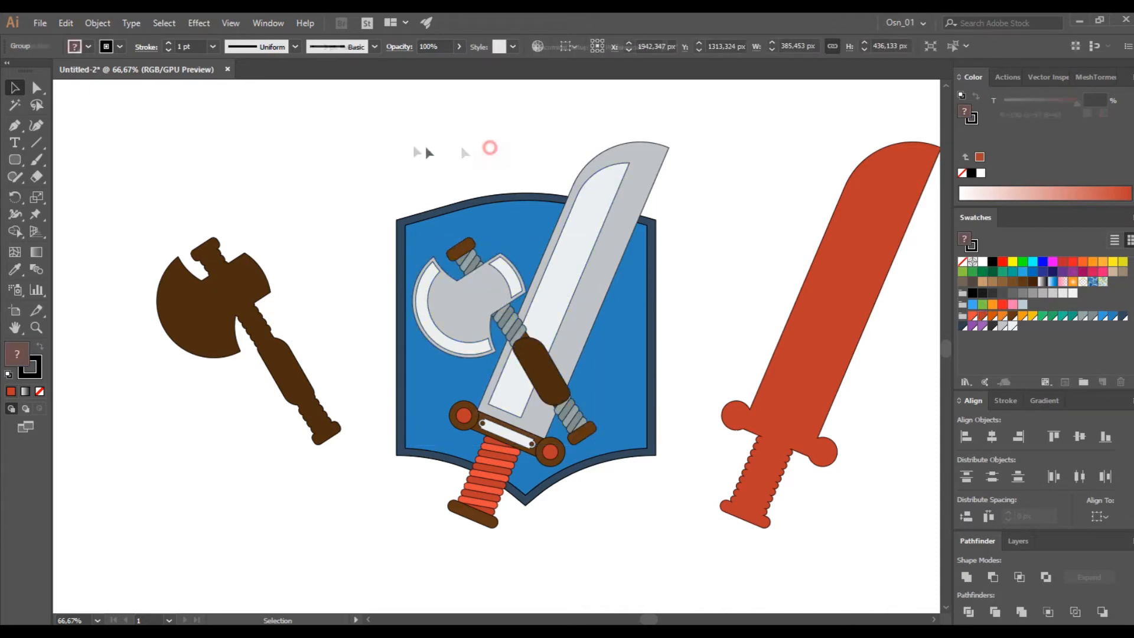
{"action": "left_click_drag", "start_coordinate": [490, 149], "coordinate": [713, 511]}
{"action": "left_click", "coordinate": [223, 463]}
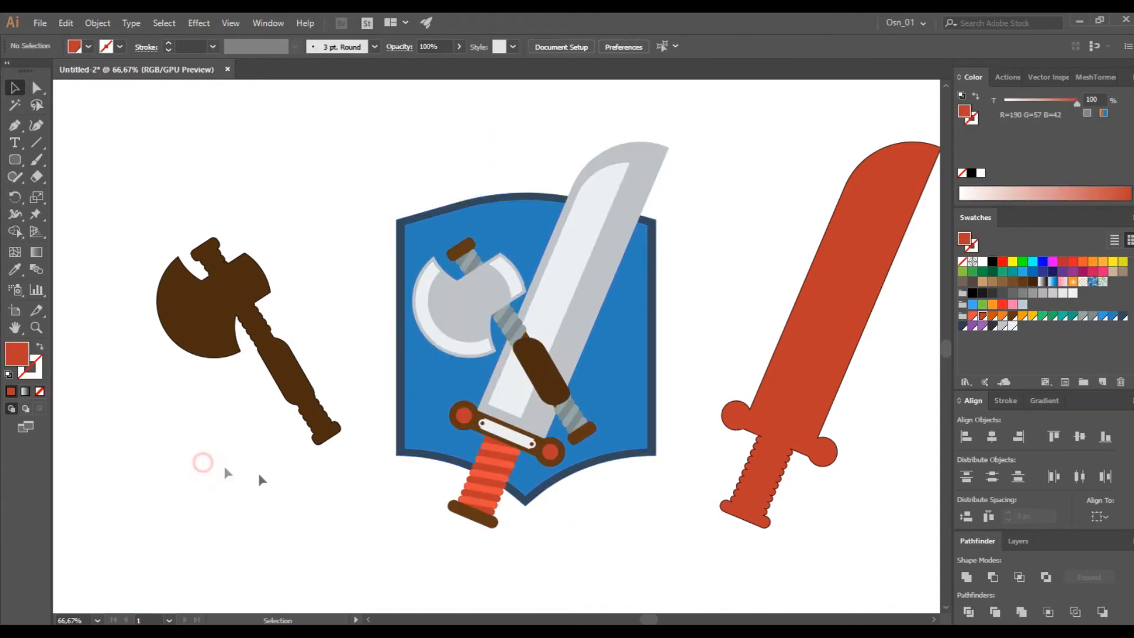
Draw a closed Curvature shape of about 512 by 898 px over the right side of the sword silhouette, with a wavy left edge.
{"action": "left_click", "coordinate": [836, 289]}
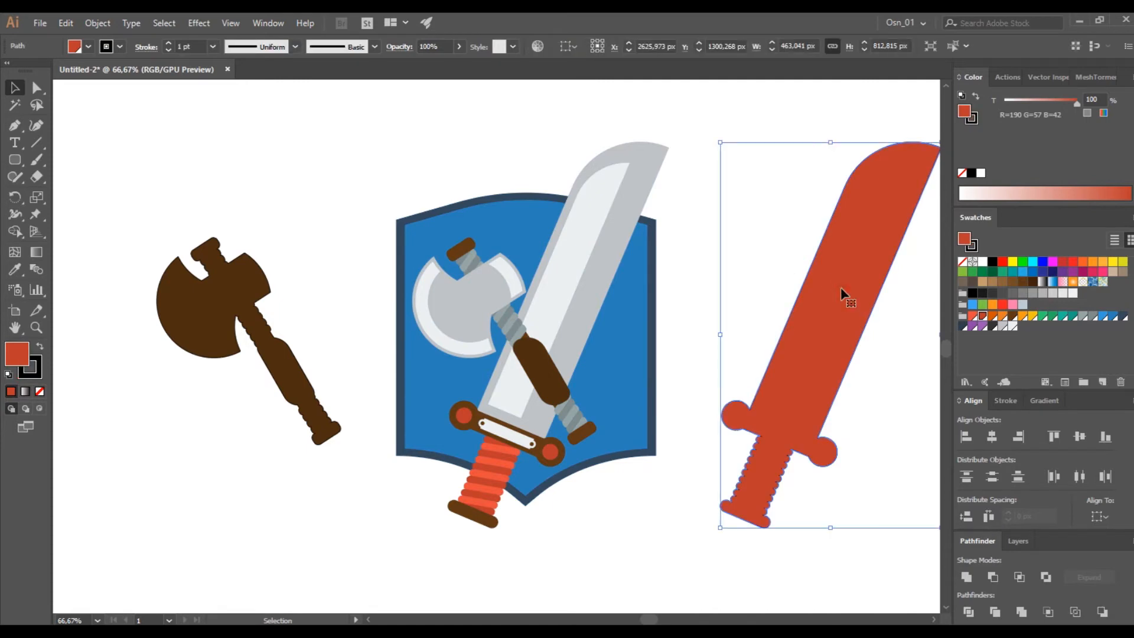
{"action": "scroll", "coordinate": [839, 293], "scroll_direction": "right", "scroll_amount": 5}
{"action": "left_click", "coordinate": [36, 125]}
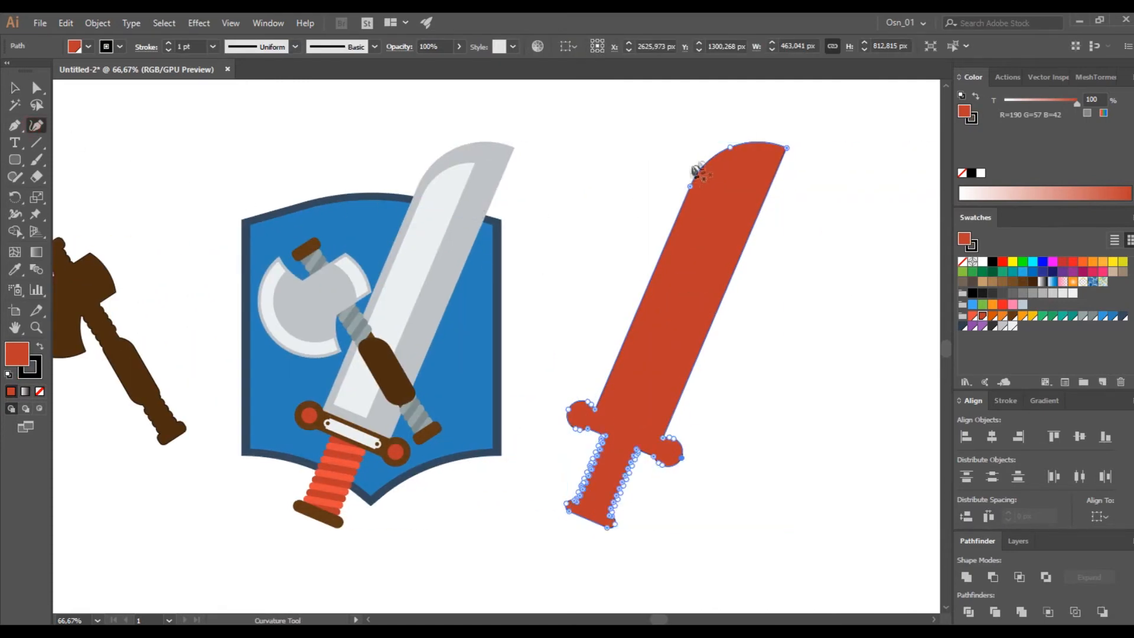
{"action": "left_click", "coordinate": [694, 127]}
{"action": "left_click", "coordinate": [702, 230]}
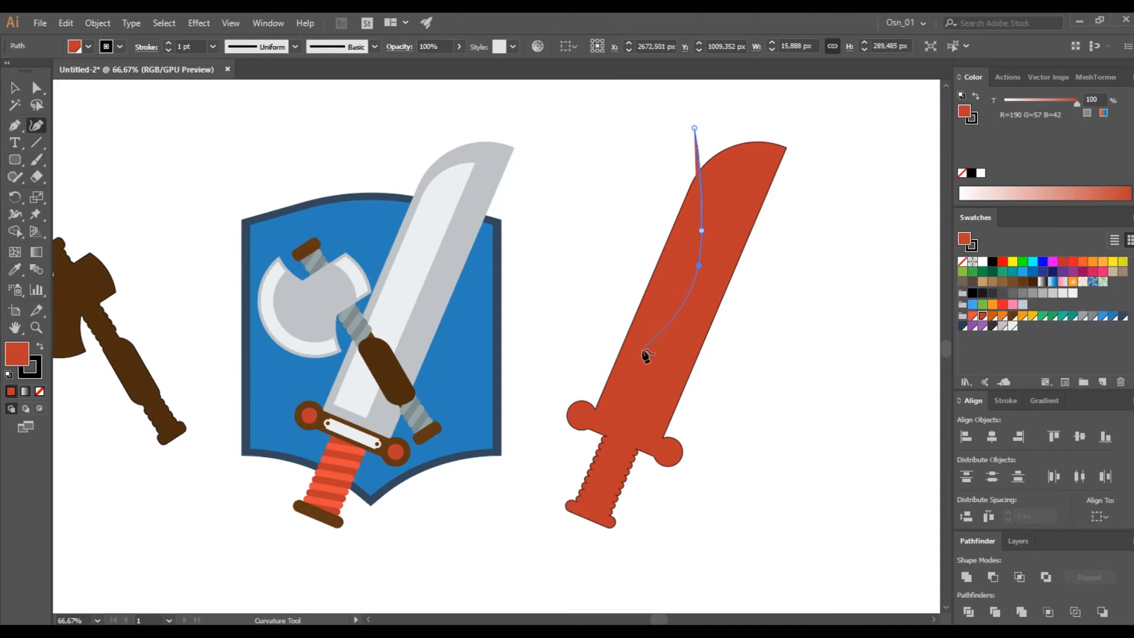
{"action": "left_click", "coordinate": [748, 507]}
{"action": "left_click", "coordinate": [853, 327]}
{"action": "left_click", "coordinate": [854, 128]}
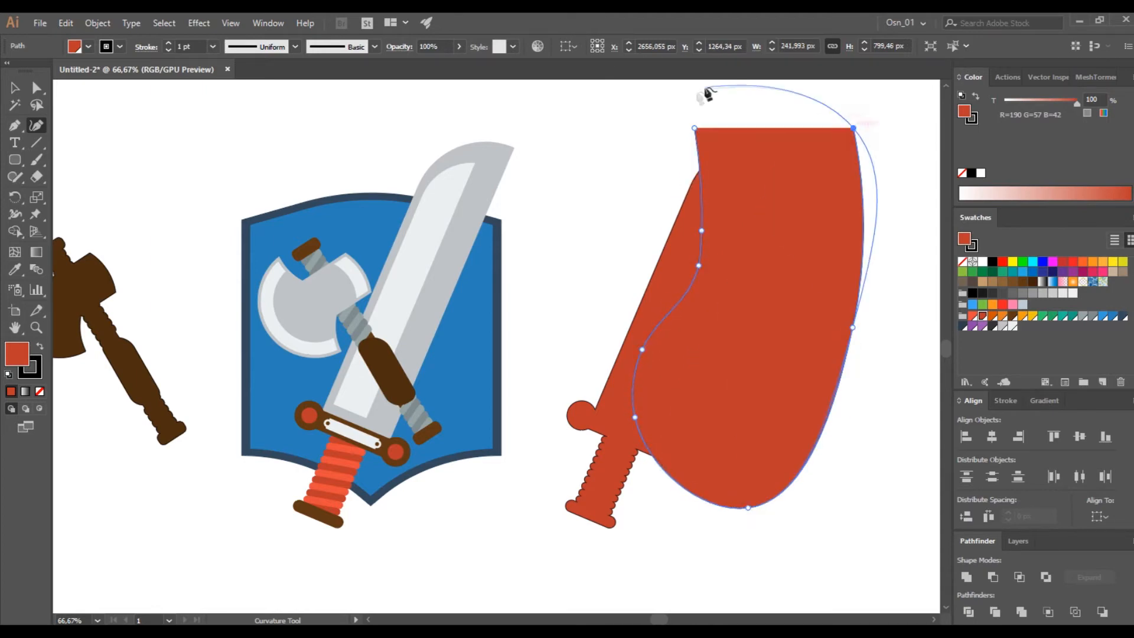
{"action": "left_click", "coordinate": [659, 98]}
{"action": "left_click", "coordinate": [695, 128]}
Draw a closed Curvature shape of about 365 by 592 px covering the right half of the axe silhouette.
{"action": "scroll", "coordinate": [198, 313], "scroll_direction": "left", "scroll_amount": 5}
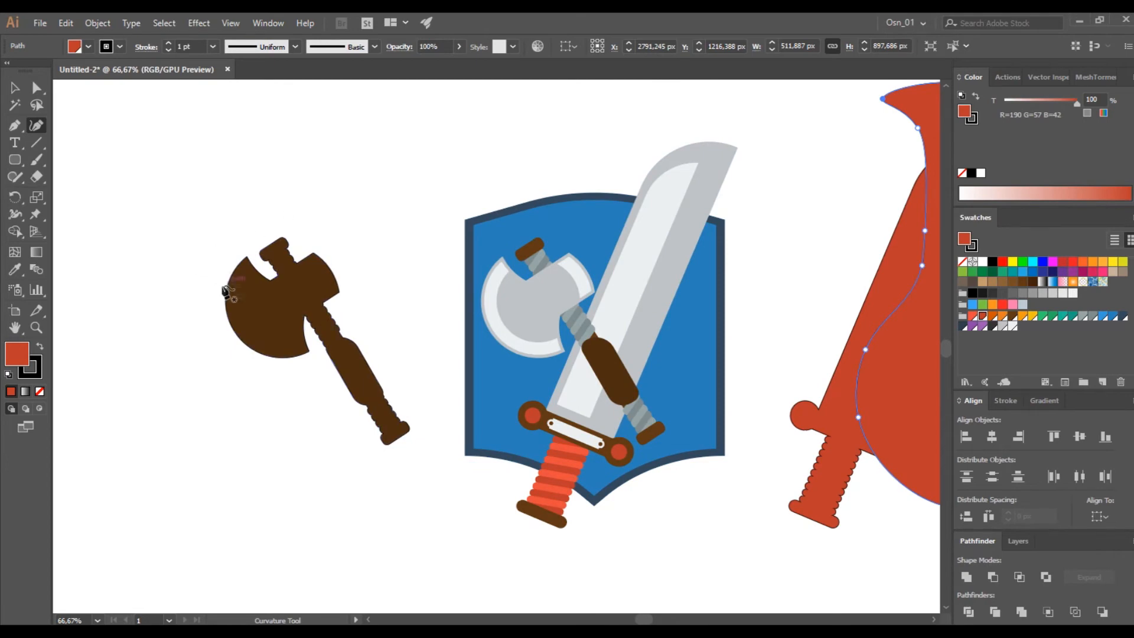
{"action": "scroll", "coordinate": [225, 290], "scroll_direction": "up", "scroll_amount": 3}
{"action": "scroll", "coordinate": [380, 170], "scroll_direction": "down", "scroll_amount": 3}
{"action": "left_click", "coordinate": [352, 158]}
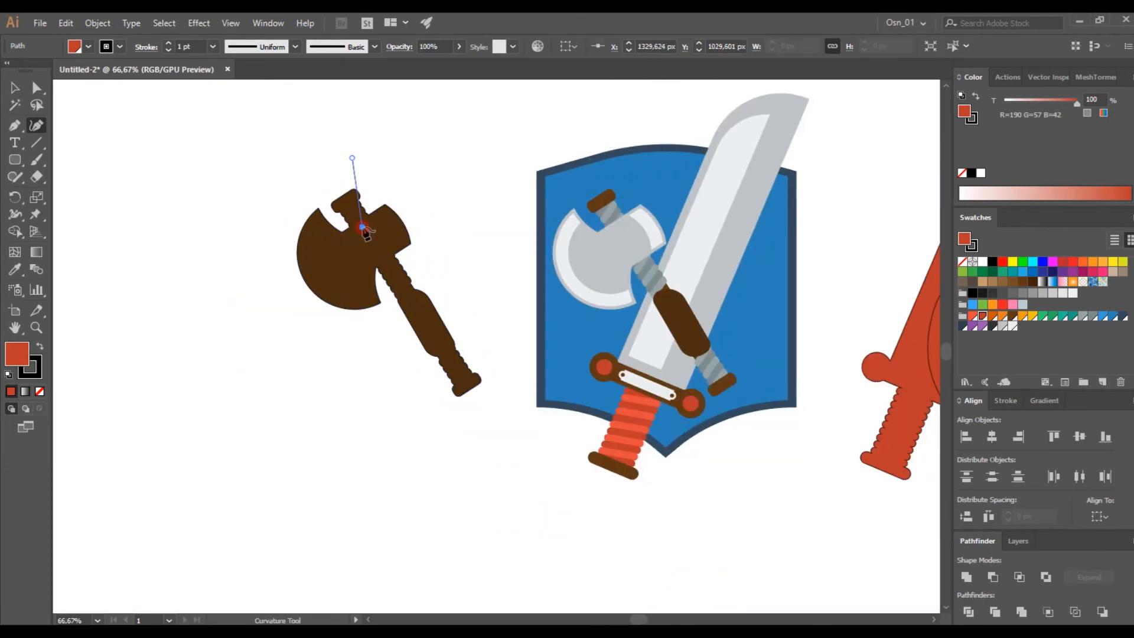
{"action": "left_click", "coordinate": [504, 395]}
{"action": "left_click", "coordinate": [510, 367]}
{"action": "left_click", "coordinate": [499, 164]}
{"action": "left_click", "coordinate": [339, 117]}
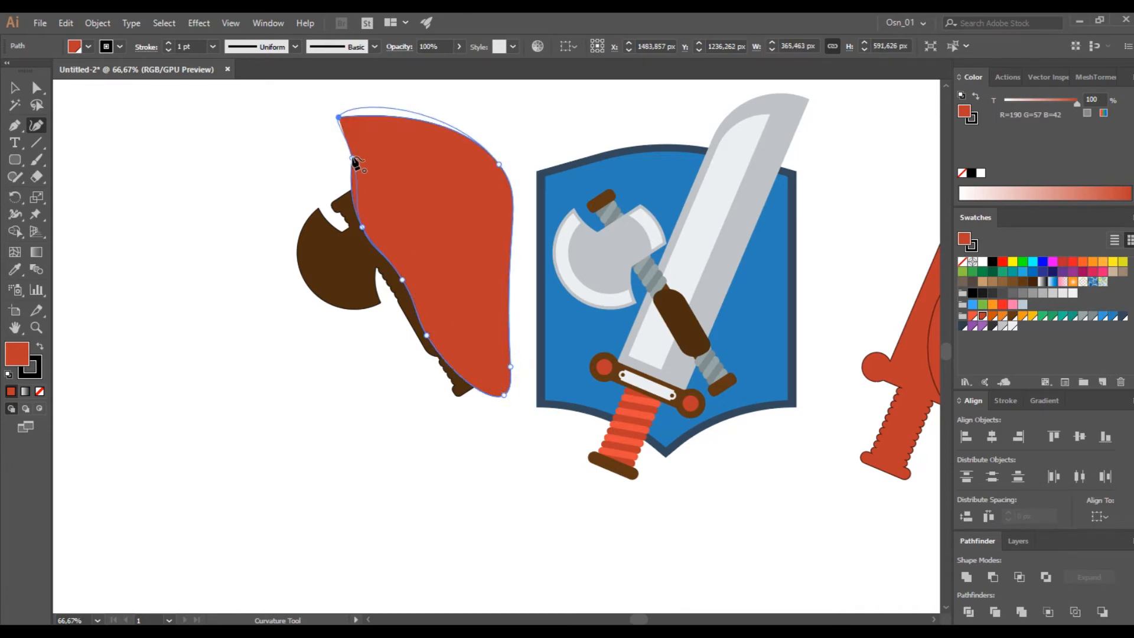
{"action": "left_click", "coordinate": [352, 158]}
Draw a second closed Curvature shape covering the outer left part of the axe silhouette's blade.
{"action": "scroll", "coordinate": [291, 269], "scroll_direction": "up", "scroll_amount": 1}
{"action": "left_click", "coordinate": [306, 164]}
{"action": "left_click", "coordinate": [353, 194]}
{"action": "left_click", "coordinate": [351, 247]}
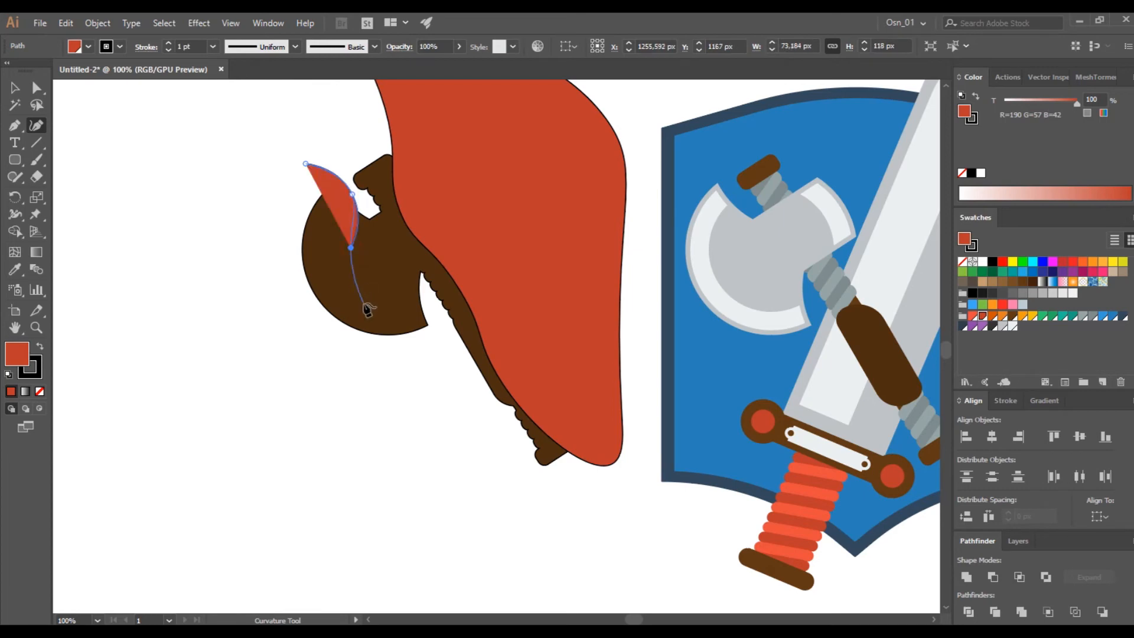
{"action": "left_click", "coordinate": [439, 330]}
{"action": "left_click", "coordinate": [449, 326]}
{"action": "left_click", "coordinate": [451, 375]}
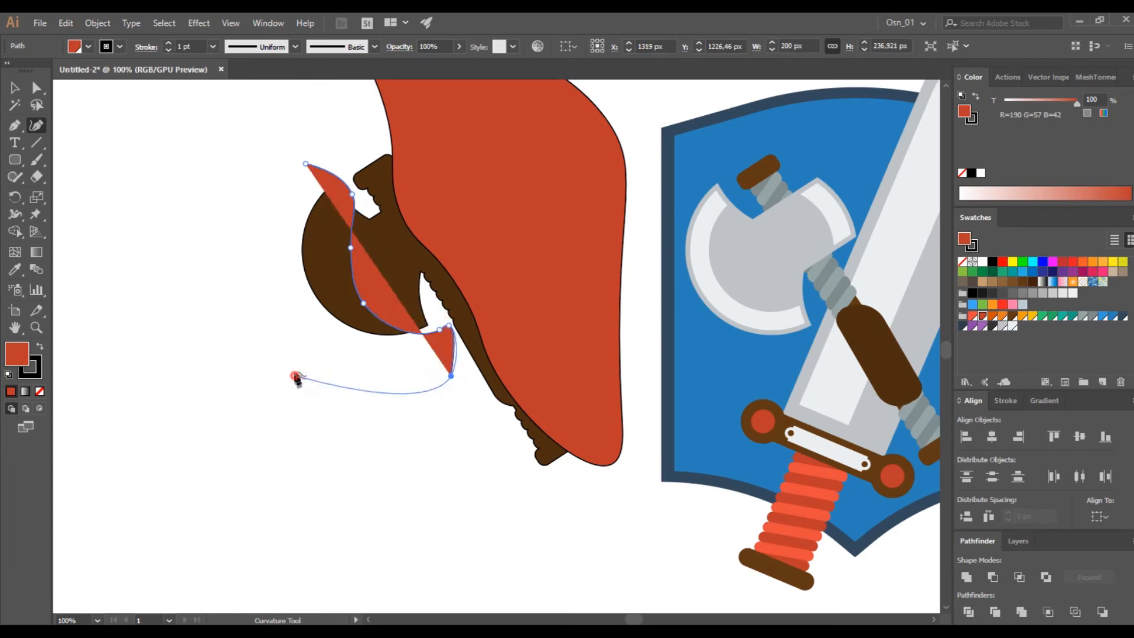
{"action": "left_click", "coordinate": [295, 375]}
{"action": "left_click", "coordinate": [221, 222]}
{"action": "left_click", "coordinate": [254, 152]}
{"action": "left_click", "coordinate": [305, 164]}
Trim the curved shapes to the axe silhouette with Shape Builder, removing the areas outside it and the brown middle part.
{"action": "left_click", "coordinate": [16, 88]}
{"action": "left_click_drag", "start_coordinate": [266, 108], "coordinate": [167, 258]}
{"action": "key", "text": "shift+m"}
{"action": "left_click", "coordinate": [247, 205], "text": "alt"}
{"action": "left_click", "coordinate": [514, 189], "text": "alt"}
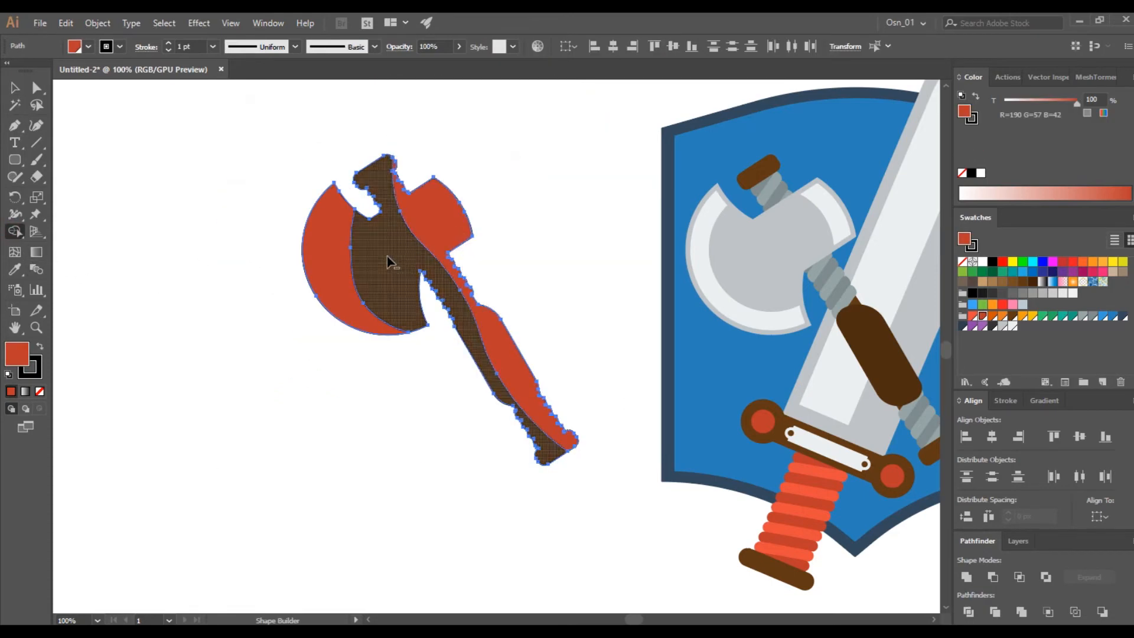
{"action": "left_click", "coordinate": [387, 253], "text": "alt"}
Move the trimmed red highlight pieces onto the coloured axe, matching its outline.
{"action": "left_click", "coordinate": [16, 88]}
{"action": "scroll", "coordinate": [452, 258], "scroll_direction": "down", "scroll_amount": 2}
{"action": "scroll", "coordinate": [452, 259], "scroll_direction": "up", "scroll_amount": 2}
{"action": "scroll", "coordinate": [510, 271], "scroll_direction": "right", "scroll_amount": 2}
{"action": "left_click", "coordinate": [257, 212]}
{"action": "left_click_drag", "start_coordinate": [258, 214], "coordinate": [639, 212]}
{"action": "scroll", "coordinate": [638, 208], "scroll_direction": "up", "scroll_amount": 2}
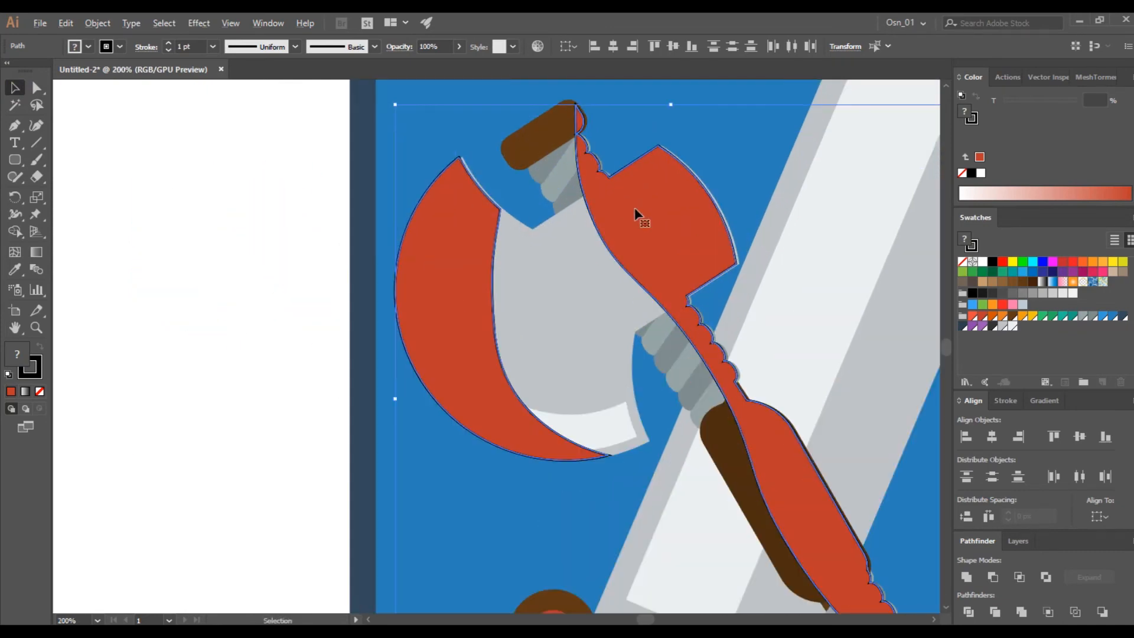
Fill the axe highlight pieces with white, remove their stroke and set their opacity to 15%.
{"action": "left_click", "coordinate": [982, 263]}
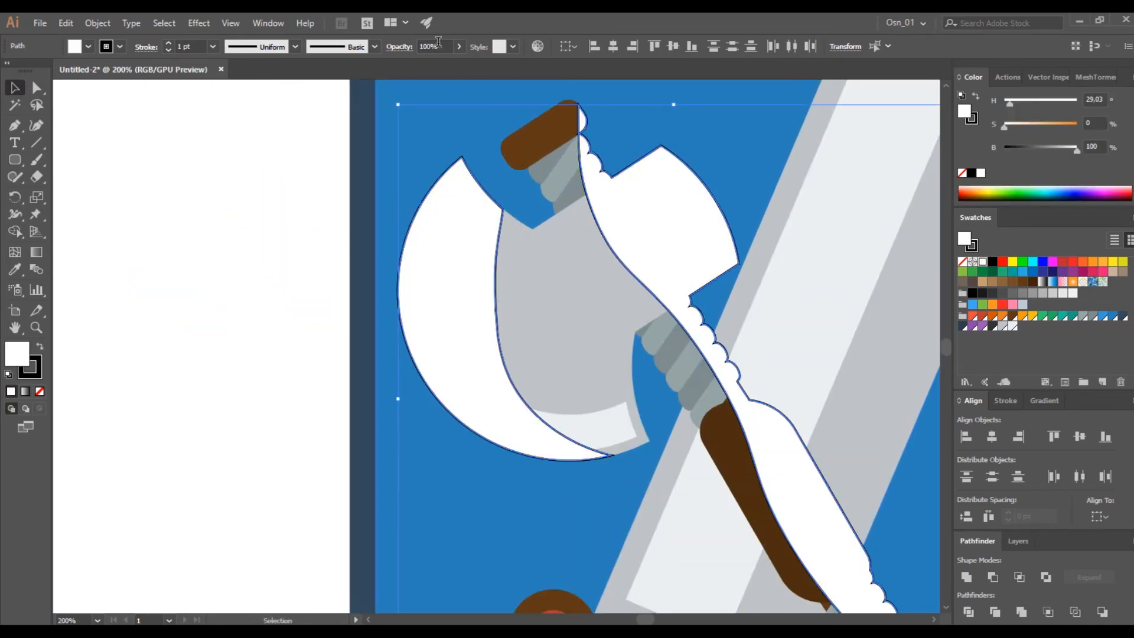
{"action": "left_click", "coordinate": [39, 391]}
{"action": "type", "text": "15"}
{"action": "key", "text": "Return"}
{"action": "left_click", "coordinate": [142, 278]}
Trim the curved shape to the sword silhouette with Shape Builder, removing the silhouette's left part and the area outside it.
{"action": "scroll", "coordinate": [276, 274], "scroll_direction": "down", "scroll_amount": 3}
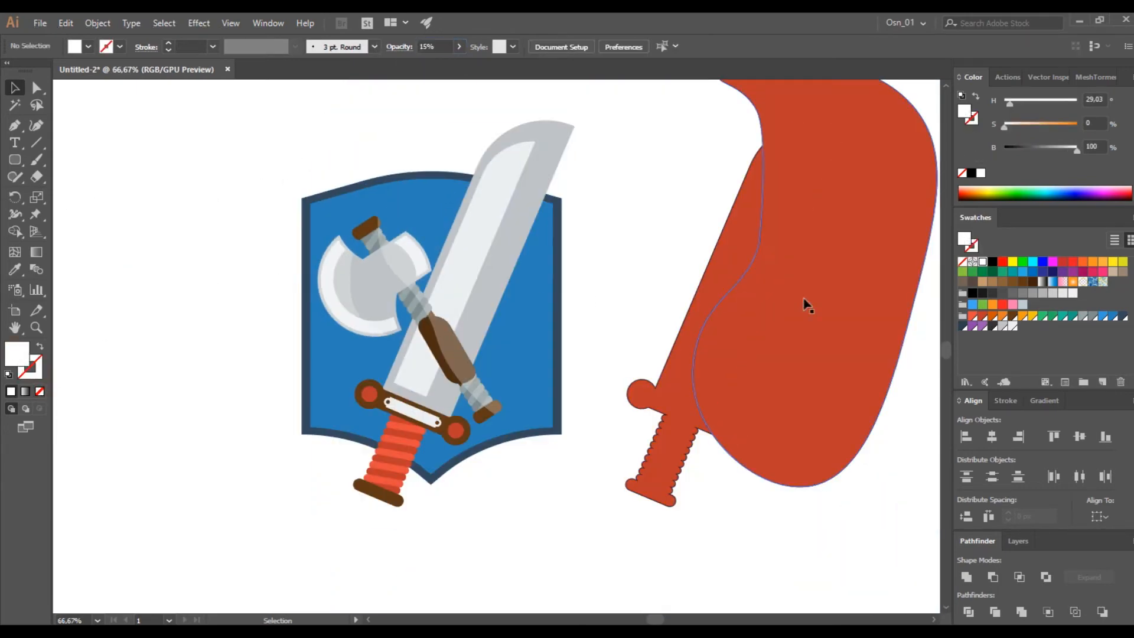
{"action": "left_click", "coordinate": [777, 272]}
{"action": "key", "text": "shift+m"}
{"action": "left_click", "coordinate": [673, 397], "text": "alt"}
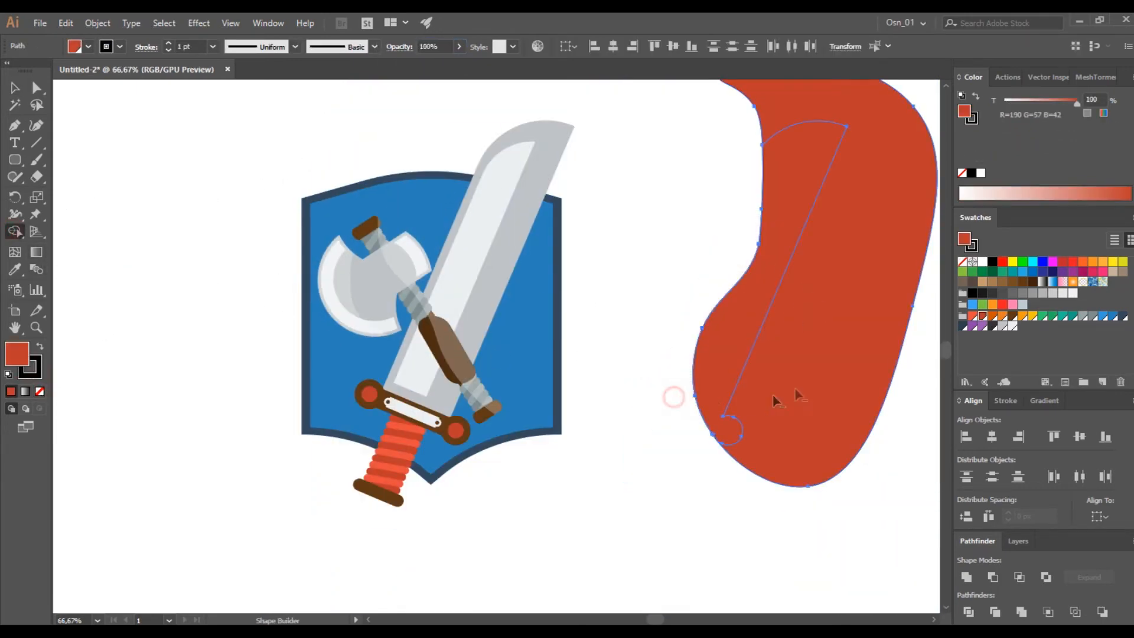
{"action": "left_click", "coordinate": [837, 370], "text": "alt"}
Give the trimmed sword piece the axe highlight's white 15% appearance, move it onto the coloured sword and delete the leftover red piece.
{"action": "left_click", "coordinate": [15, 88]}
{"action": "left_click", "coordinate": [628, 341]}
{"action": "left_click", "coordinate": [733, 348]}
{"action": "key", "text": "i"}
{"action": "left_click", "coordinate": [390, 260]}
{"action": "key", "text": "v"}
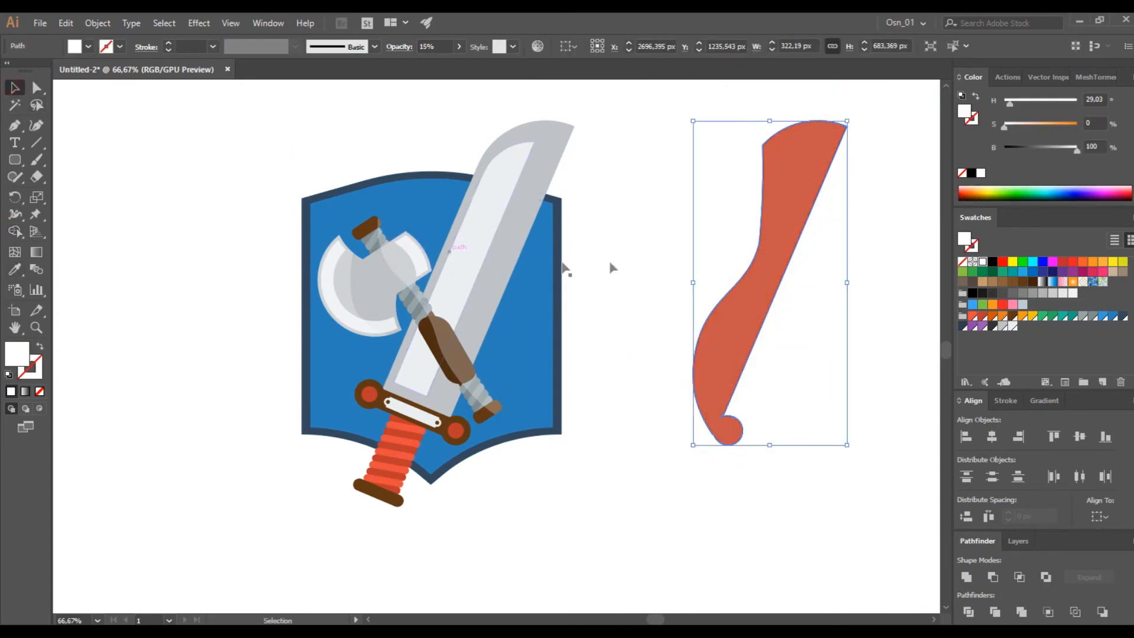
{"action": "left_click_drag", "start_coordinate": [714, 274], "coordinate": [496, 249]}
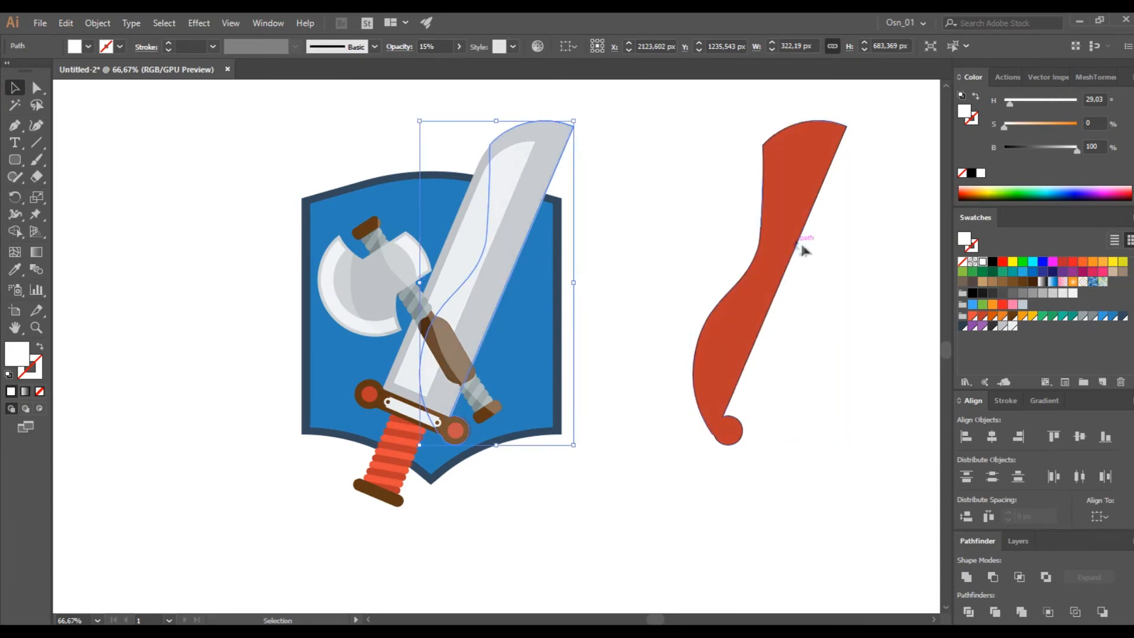
{"action": "left_click", "coordinate": [790, 230]}
{"action": "key", "text": "Delete"}
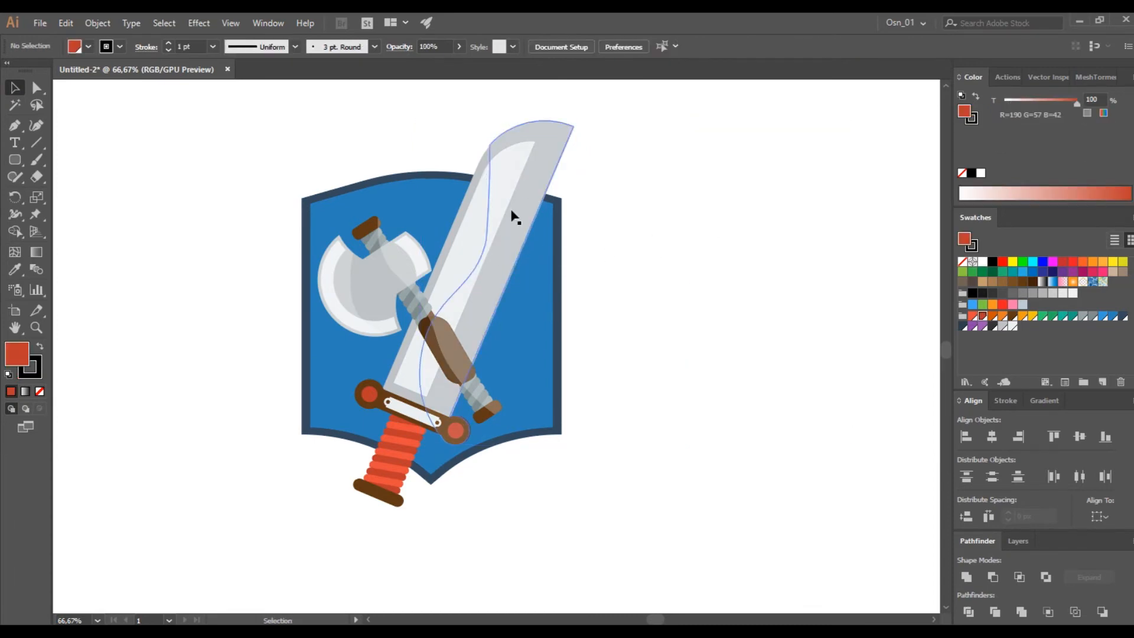
Nudge the sword's semi-transparent highlight up and to the right until it lines up with the blade's outline.
{"action": "left_click", "coordinate": [510, 210]}
{"action": "scroll", "coordinate": [480, 160], "scroll_direction": "up", "scroll_amount": 5}
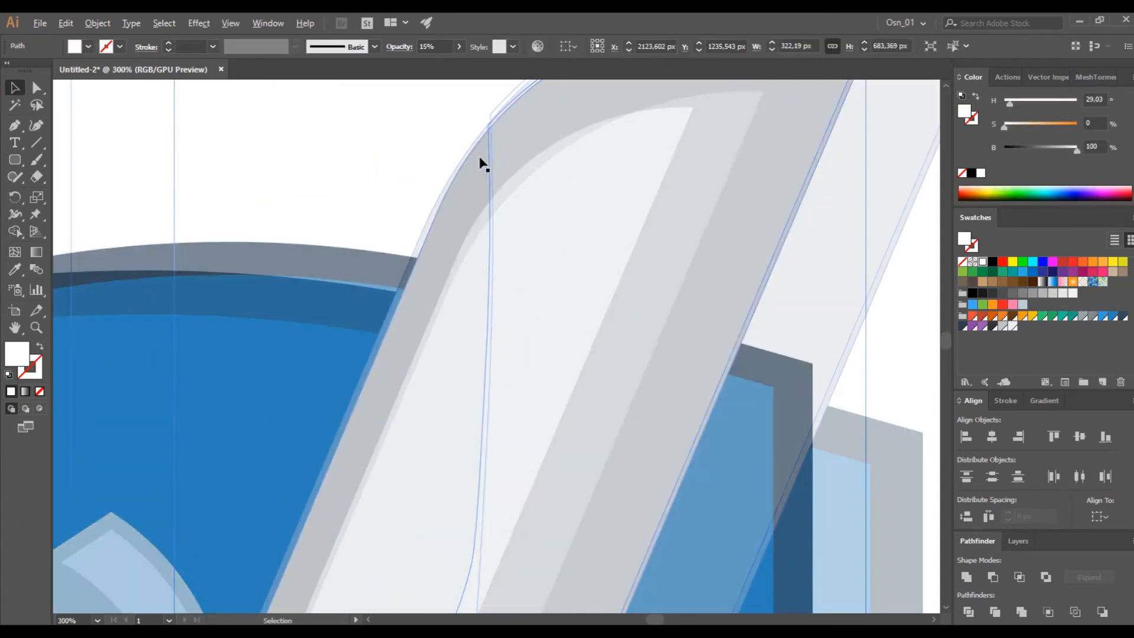
{"action": "scroll", "coordinate": [480, 161], "scroll_direction": "up", "scroll_amount": 3}
{"action": "scroll", "coordinate": [480, 161], "scroll_direction": "right", "scroll_amount": 3}
{"action": "key", "text": "Up"}
{"action": "key", "text": "Right"}
{"action": "key", "text": "Up"}
{"action": "key", "text": "Right"}
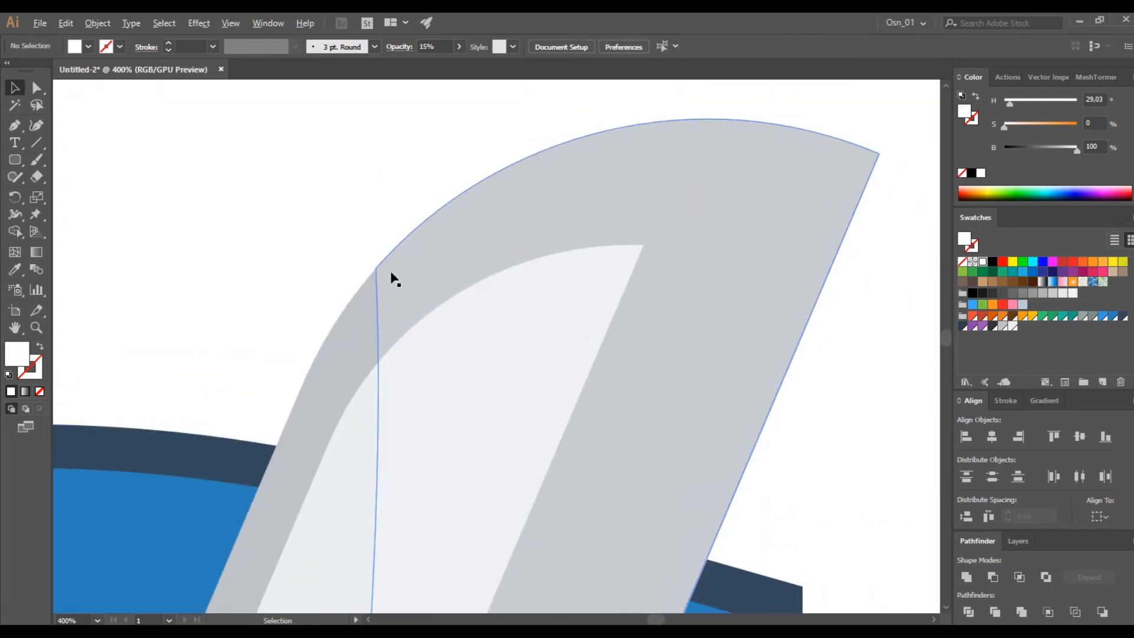
Set the sword highlight's opacity to 25%.
{"action": "scroll", "coordinate": [392, 273], "scroll_direction": "down", "scroll_amount": 5}
{"action": "scroll", "coordinate": [433, 239], "scroll_direction": "down", "scroll_amount": 2}
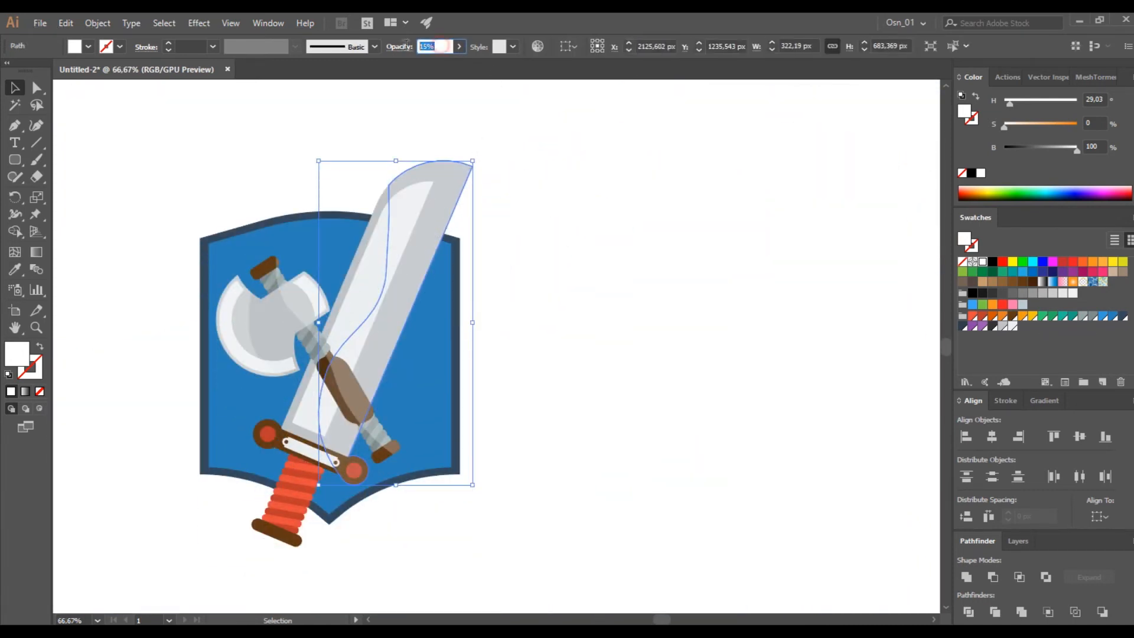
{"action": "left_click", "coordinate": [589, 313]}
{"action": "scroll", "coordinate": [567, 319], "scroll_direction": "left", "scroll_amount": 5}
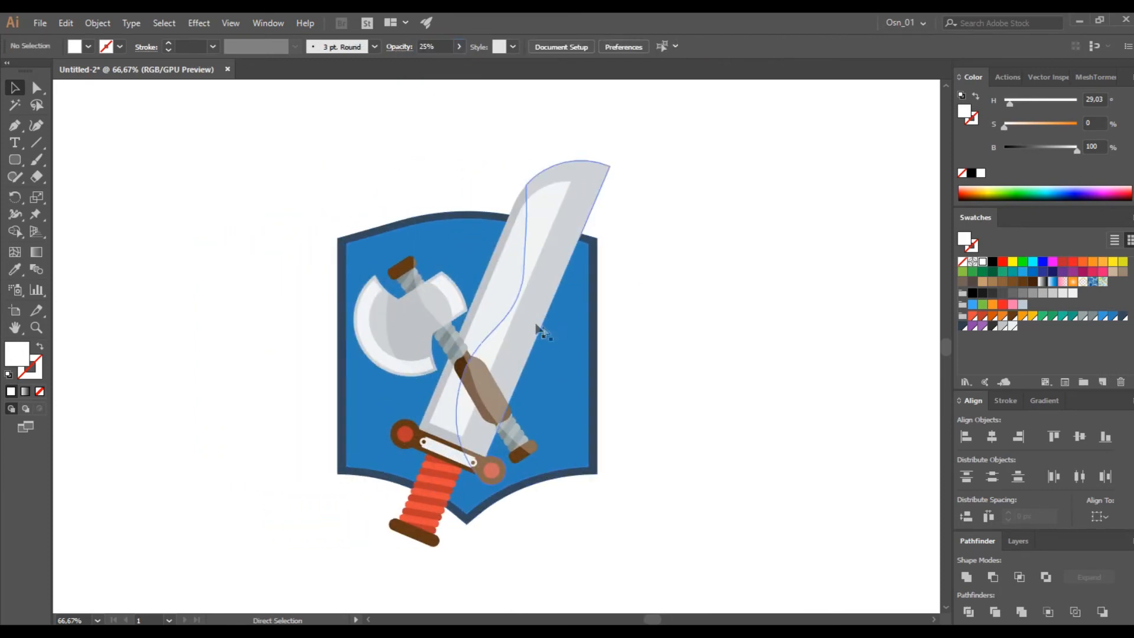
Bring the axe together with its highlight to the front of the artwork.
{"action": "left_click", "coordinate": [416, 322]}
{"action": "scroll", "coordinate": [415, 321], "scroll_direction": "up", "scroll_amount": 5}
{"action": "left_click", "coordinate": [490, 263], "text": "shift"}
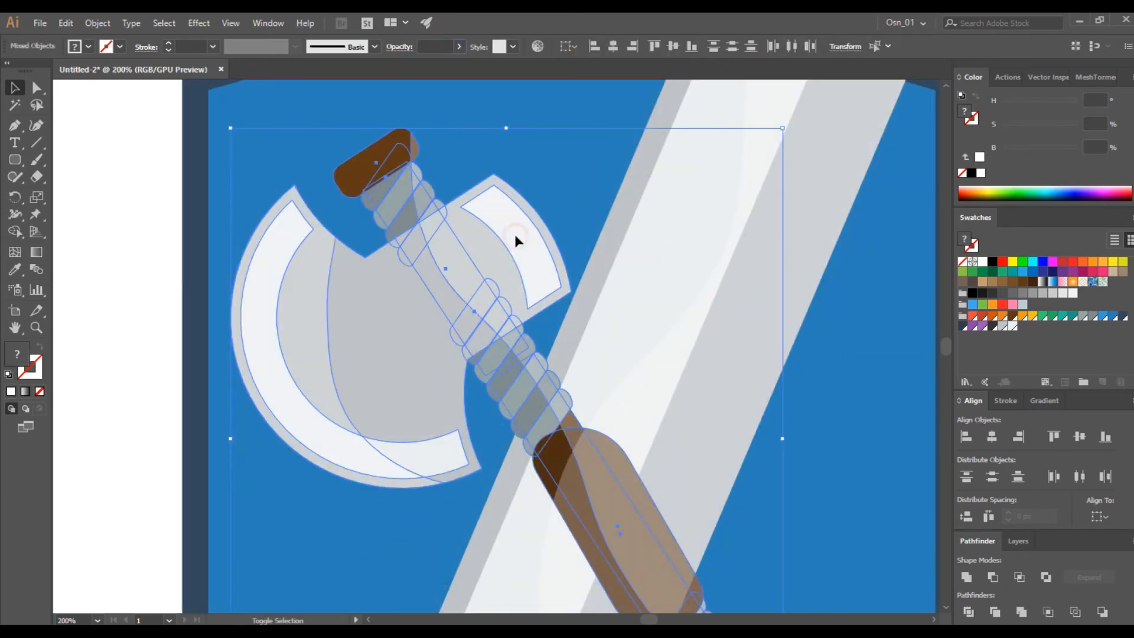
{"action": "key", "text": "ctrl+shift+bracketright"}
{"action": "scroll", "coordinate": [514, 231], "scroll_direction": "down", "scroll_amount": 5}
Group the shield's blue face with its dark border and open that group in isolation mode.
{"action": "left_click", "coordinate": [658, 401]}
{"action": "left_click", "coordinate": [627, 311]}
{"action": "left_click", "coordinate": [683, 330]}
{"action": "left_click", "coordinate": [626, 331]}
{"action": "left_click", "coordinate": [687, 350]}
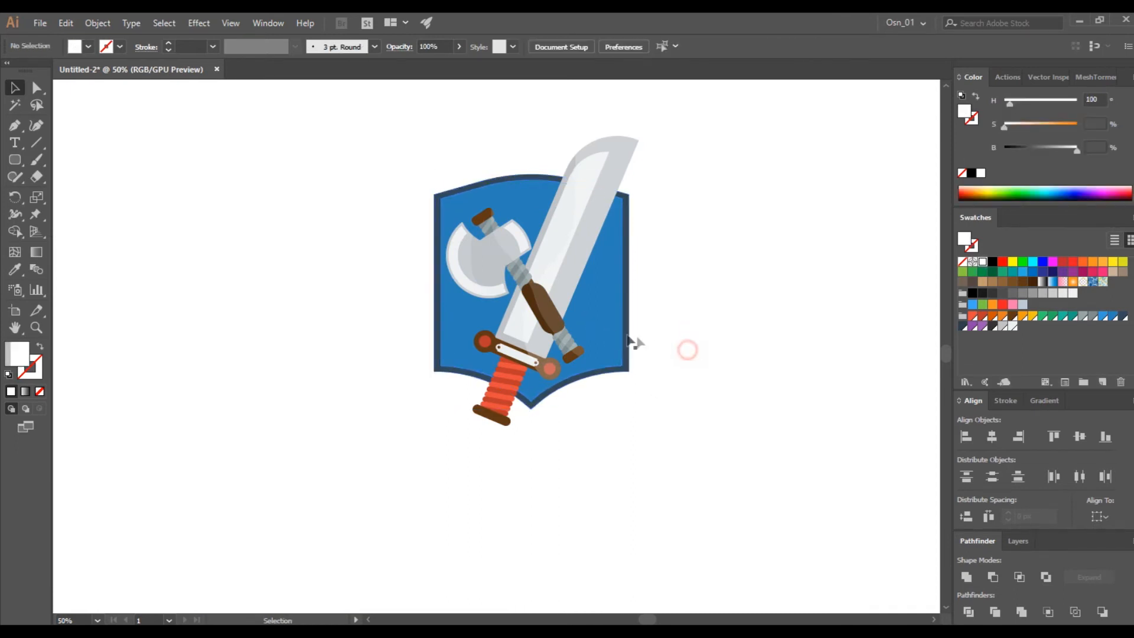
{"action": "double_click", "coordinate": [625, 334]}
{"action": "double_click", "coordinate": [691, 254]}
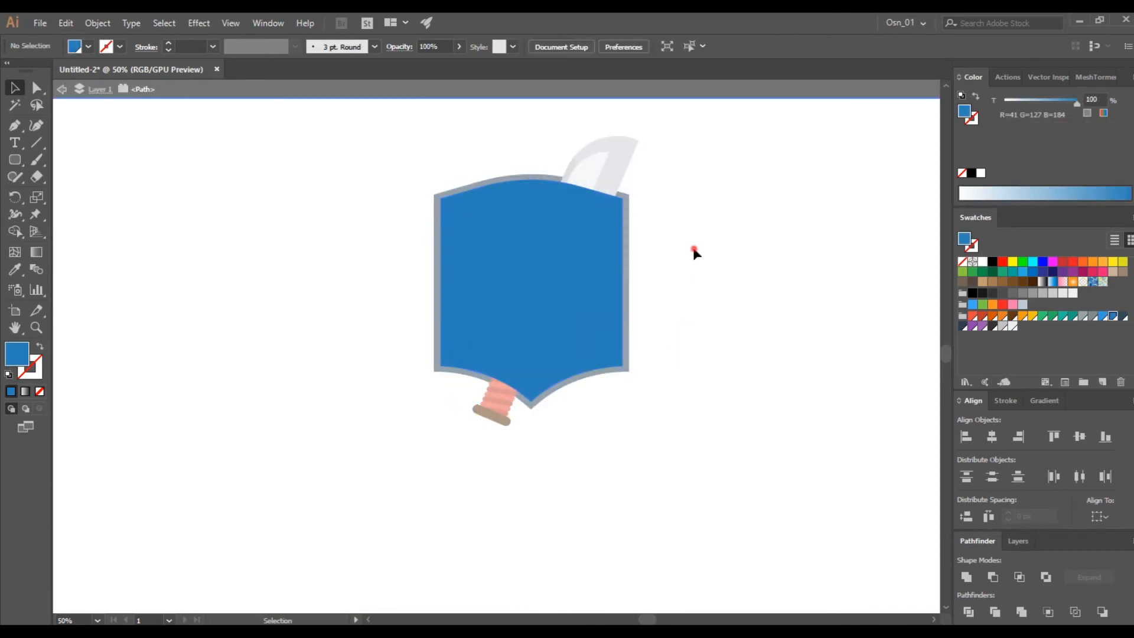
{"action": "left_click", "coordinate": [614, 378]}
{"action": "key", "text": "ctrl+g"}
{"action": "double_click", "coordinate": [595, 332]}
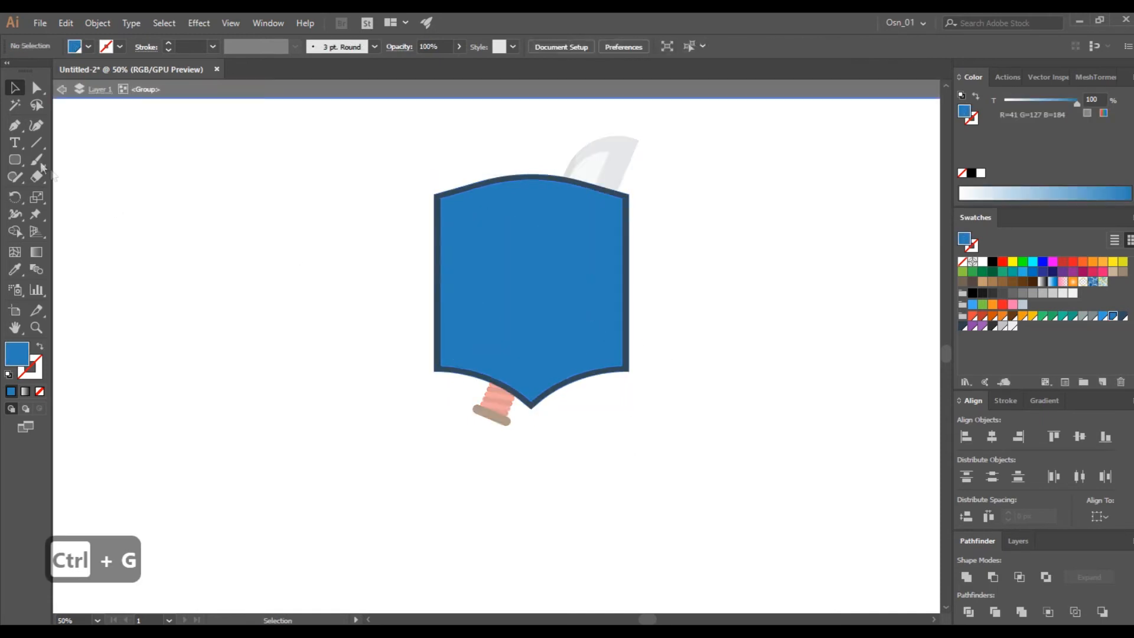
Draw a closed S-curved shape with the Curvature tool, waving down the shield's middle and enclosing its right half.
{"action": "left_click", "coordinate": [500, 142]}
{"action": "left_click", "coordinate": [478, 245]}
{"action": "left_click", "coordinate": [557, 287]}
{"action": "left_click", "coordinate": [492, 464]}
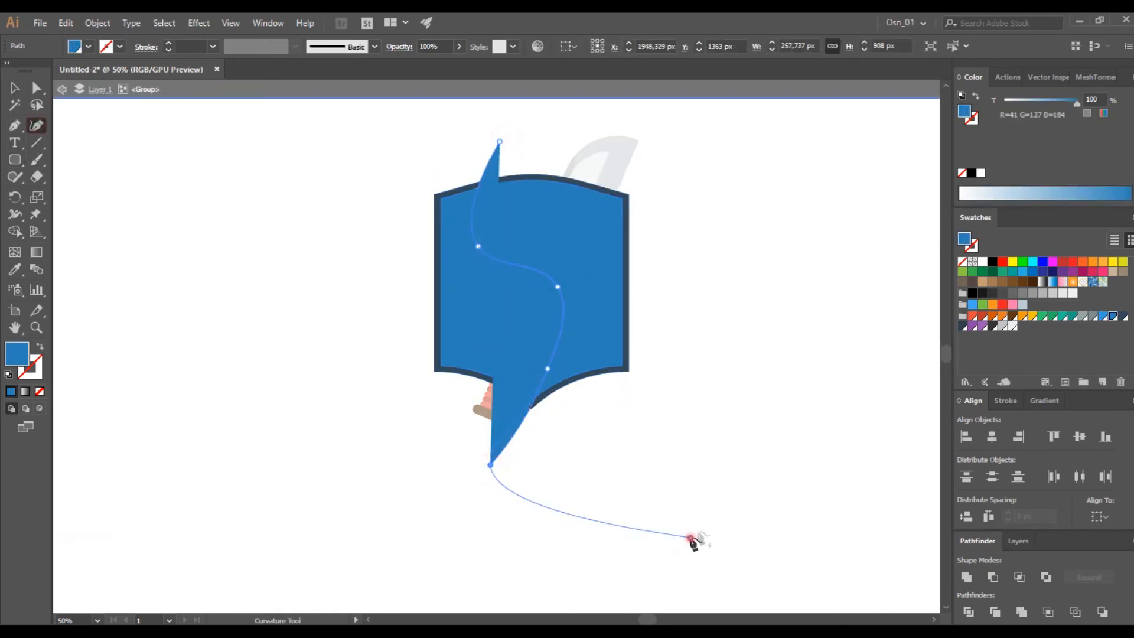
{"action": "left_click", "coordinate": [690, 535]}
{"action": "left_click", "coordinate": [752, 296]}
{"action": "left_click", "coordinate": [500, 141]}
Trim the S-curved shape to the shield's outline with Shape Builder, removing everything outside the shield.
{"action": "key", "text": "v"}
{"action": "left_click", "coordinate": [456, 321], "text": "shift"}
{"action": "left_click", "coordinate": [362, 225]}
{"action": "left_click_drag", "start_coordinate": [363, 225], "coordinate": [544, 315]}
{"action": "key", "text": "shift+m"}
{"action": "left_click", "coordinate": [668, 307], "text": "alt"}
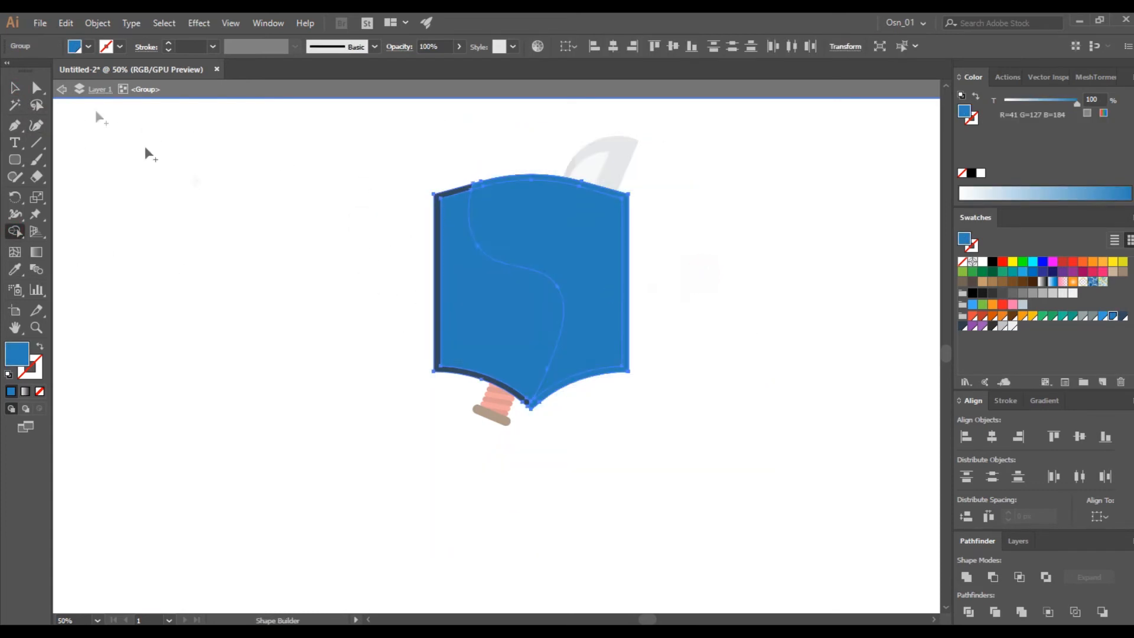
{"action": "key", "text": "v"}
{"action": "left_click", "coordinate": [185, 207]}
Give the trimmed shield piece the sword highlight's white appearance, set its opacity to 15% and leave isolation mode.
{"action": "left_click", "coordinate": [567, 240]}
{"action": "scroll", "coordinate": [615, 163], "scroll_direction": "up", "scroll_amount": 3}
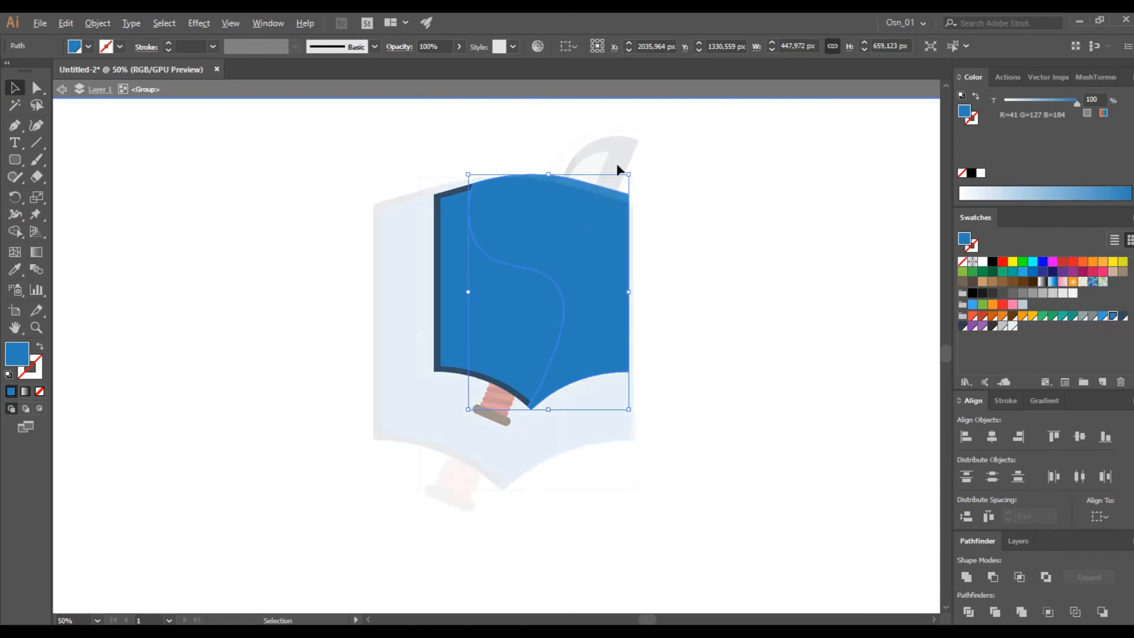
{"action": "key", "text": "i"}
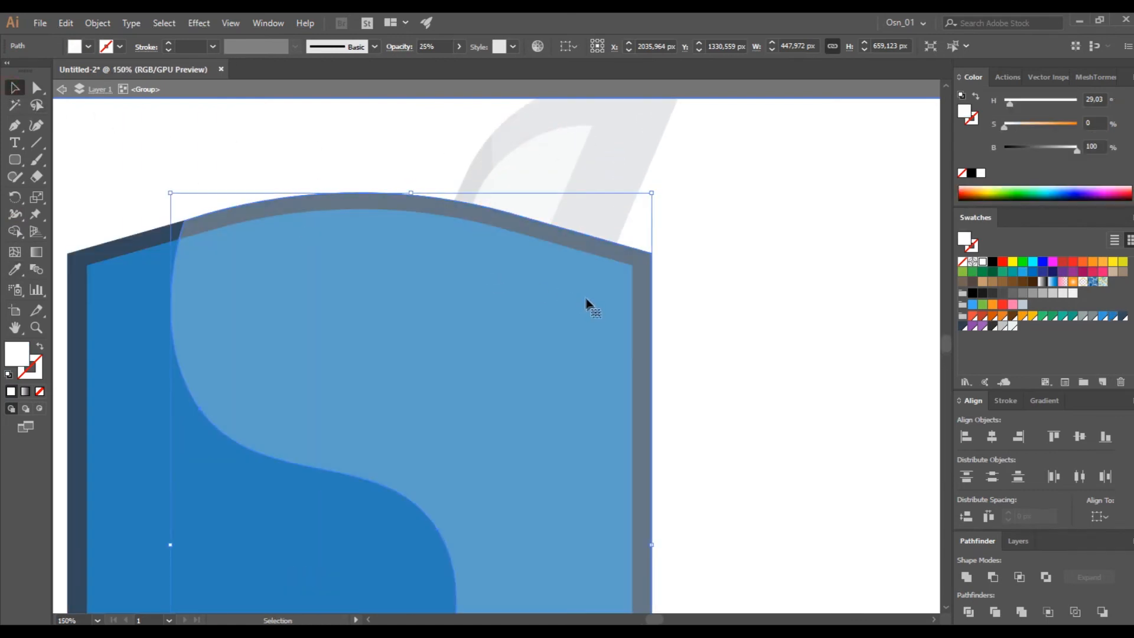
{"action": "type", "text": "15"}
{"action": "key", "text": "Return"}
{"action": "double_click", "coordinate": [780, 354]}
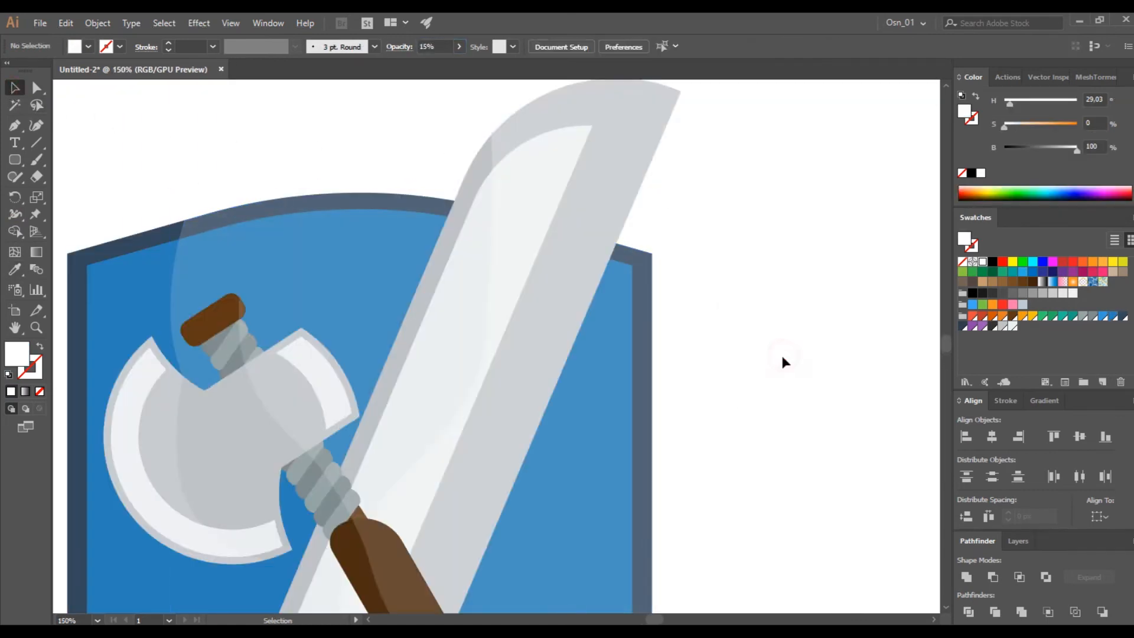
Inside the axe group, draw a thin closed strip with the Pen tool along the axe head's upper edge, across the wrapped handle.
{"action": "scroll", "coordinate": [771, 396], "scroll_direction": "down", "scroll_amount": 3}
{"action": "scroll", "coordinate": [767, 470], "scroll_direction": "down", "scroll_amount": 2}
{"action": "scroll", "coordinate": [746, 424], "scroll_direction": "up", "scroll_amount": 4}
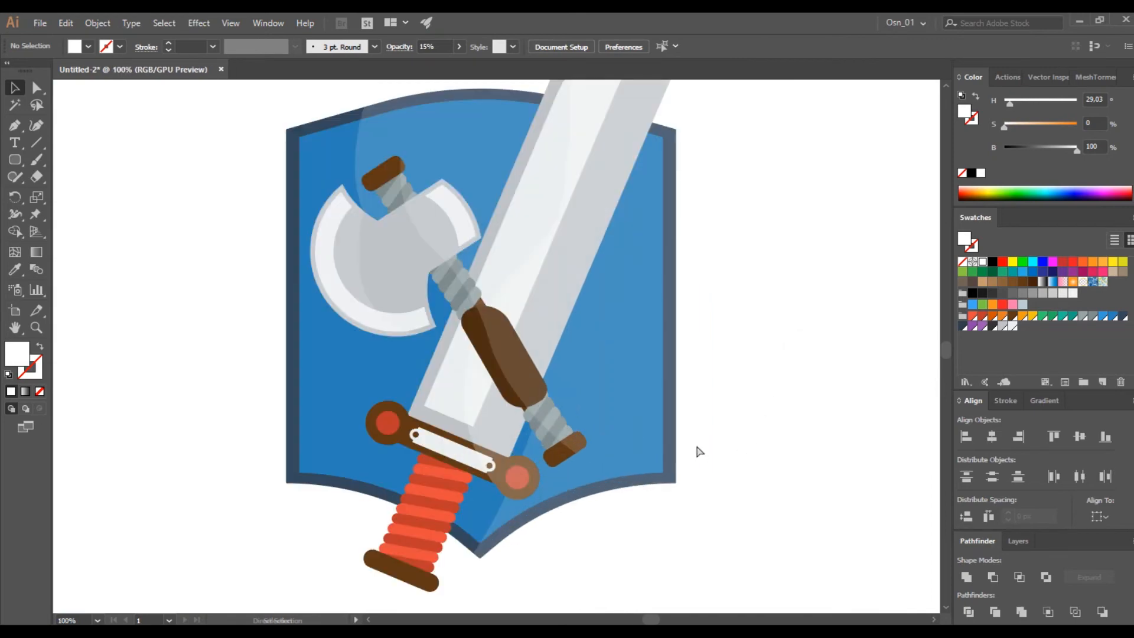
{"action": "scroll", "coordinate": [696, 442], "scroll_direction": "left", "scroll_amount": 3}
{"action": "double_click", "coordinate": [476, 300]}
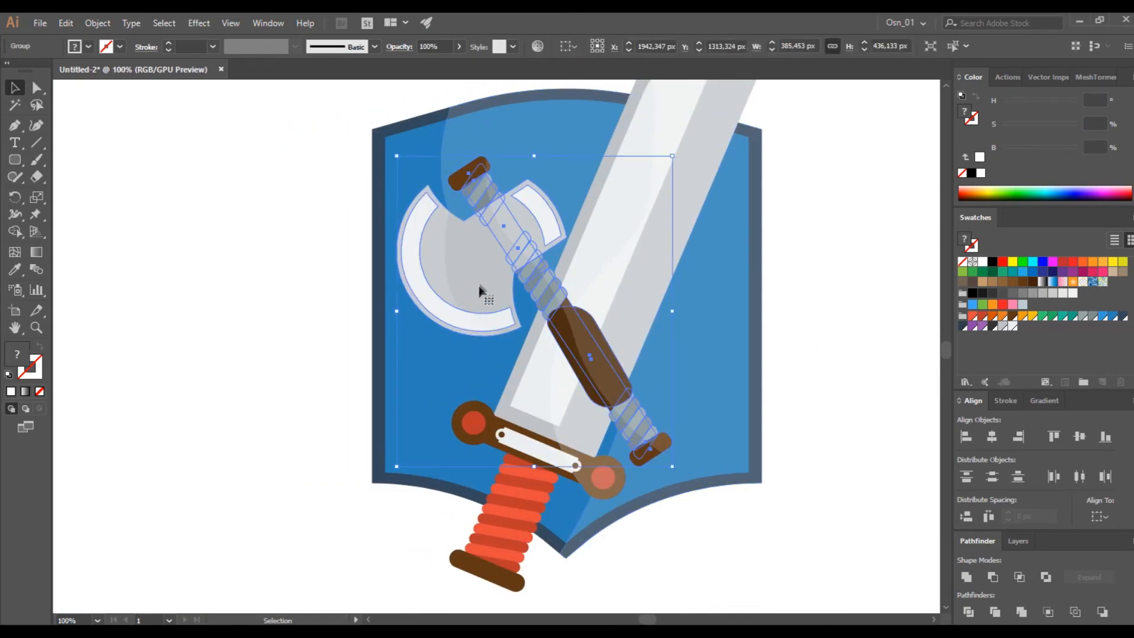
{"action": "scroll", "coordinate": [476, 255], "scroll_direction": "up", "scroll_amount": 5}
{"action": "scroll", "coordinate": [603, 203], "scroll_direction": "up", "scroll_amount": 3}
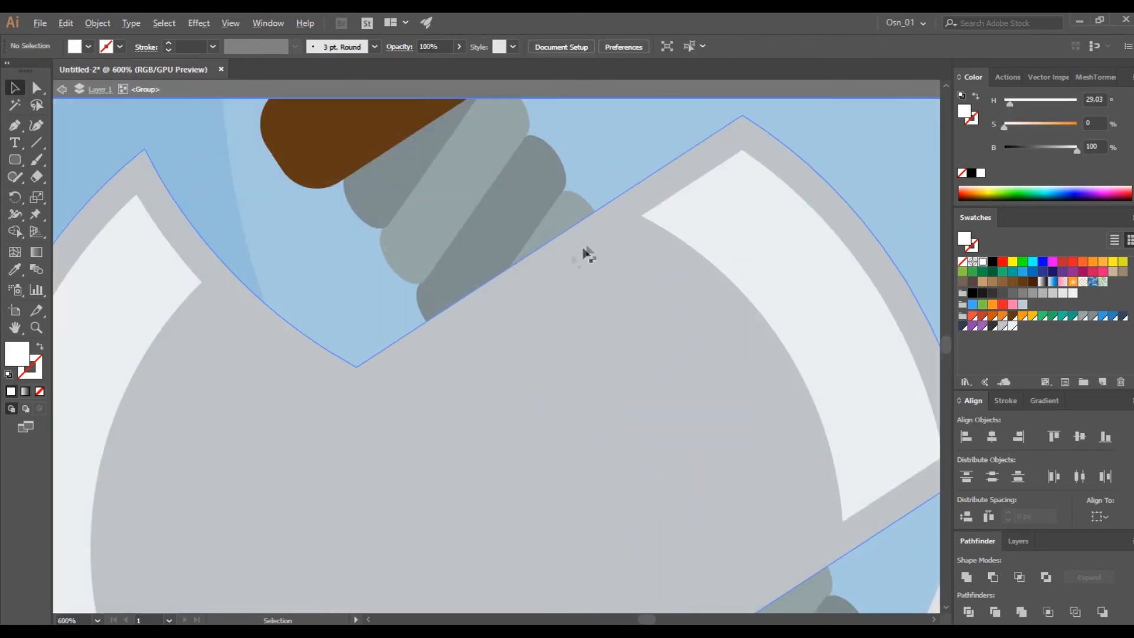
{"action": "left_click_drag", "start_coordinate": [13, 166], "coordinate": [50, 165]}
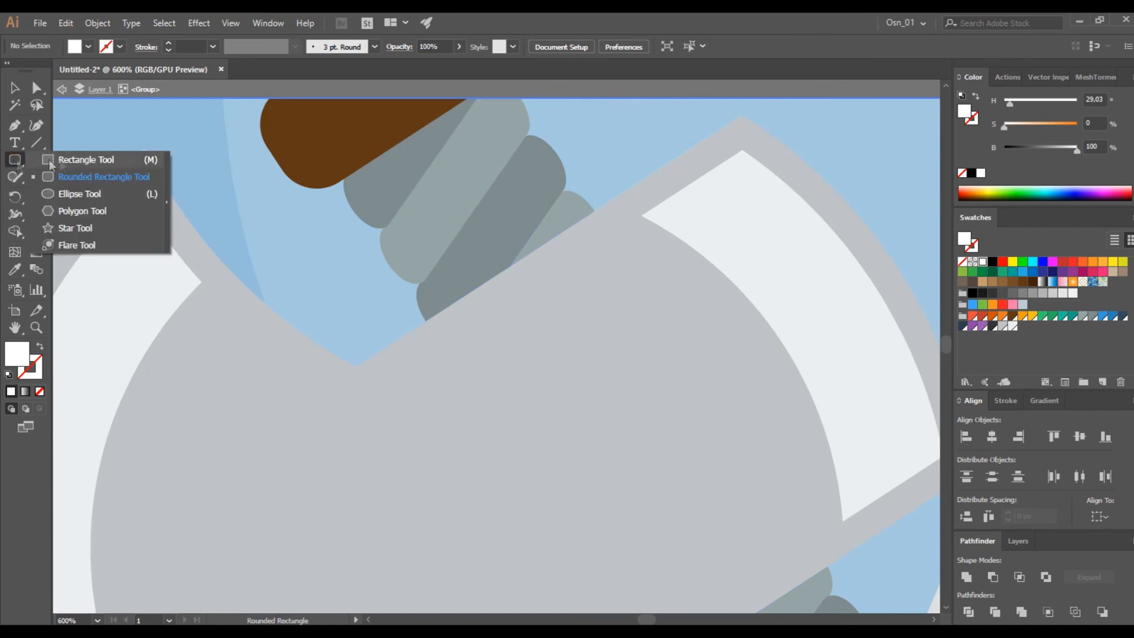
{"action": "left_click", "coordinate": [13, 126]}
{"action": "left_click", "coordinate": [410, 331]}
{"action": "left_click", "coordinate": [637, 185]}
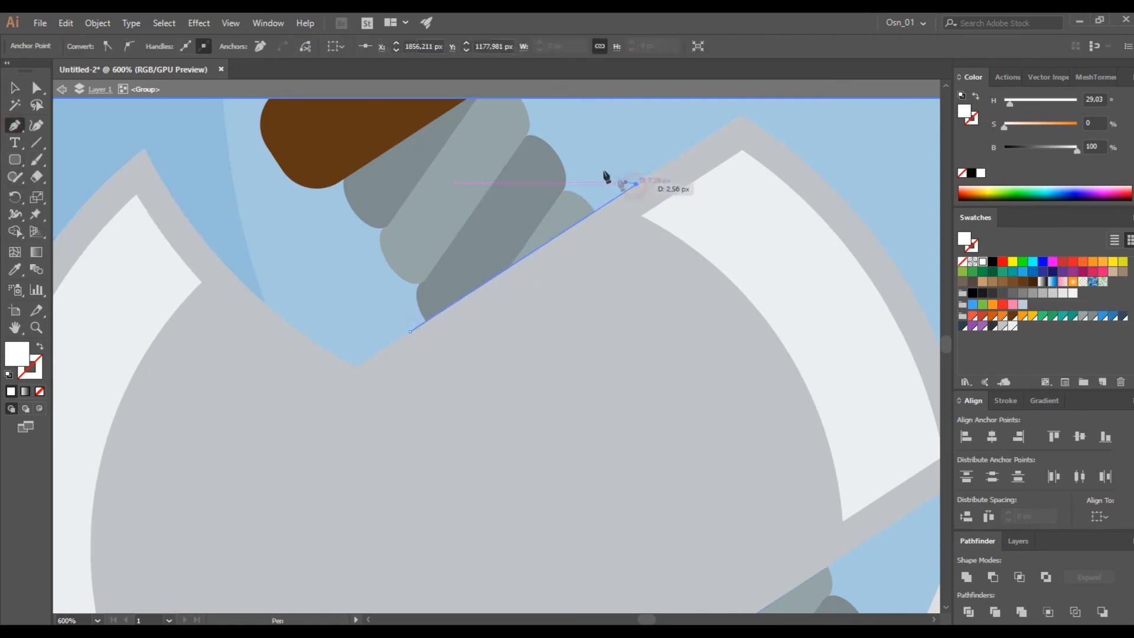
{"action": "left_click", "coordinate": [600, 170]}
{"action": "left_click", "coordinate": [383, 313]}
{"action": "left_click", "coordinate": [410, 331]}
Draw a second thin closed strip with the Pen tool along the axe head's lower edge, across the wrapped handle.
{"action": "left_click_drag", "start_coordinate": [560, 383], "coordinate": [504, 382]}
{"action": "left_click", "coordinate": [503, 385]}
{"action": "left_click", "coordinate": [498, 409]}
{"action": "left_click", "coordinate": [507, 413]}
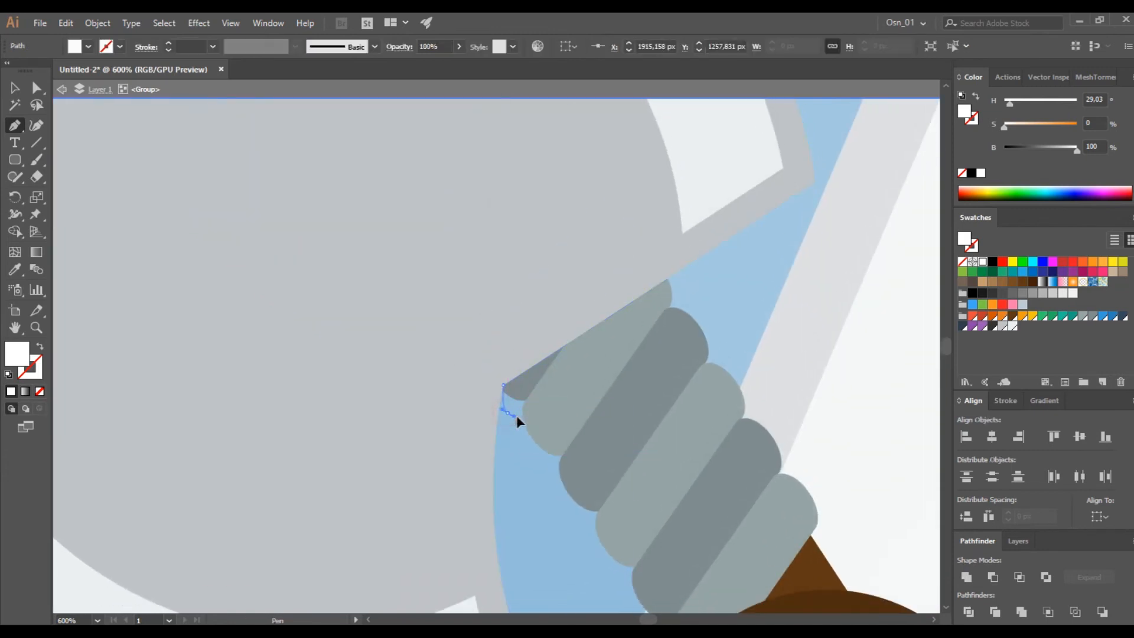
{"action": "left_click", "coordinate": [518, 416]}
{"action": "left_click", "coordinate": [704, 290]}
{"action": "left_click", "coordinate": [679, 271]}
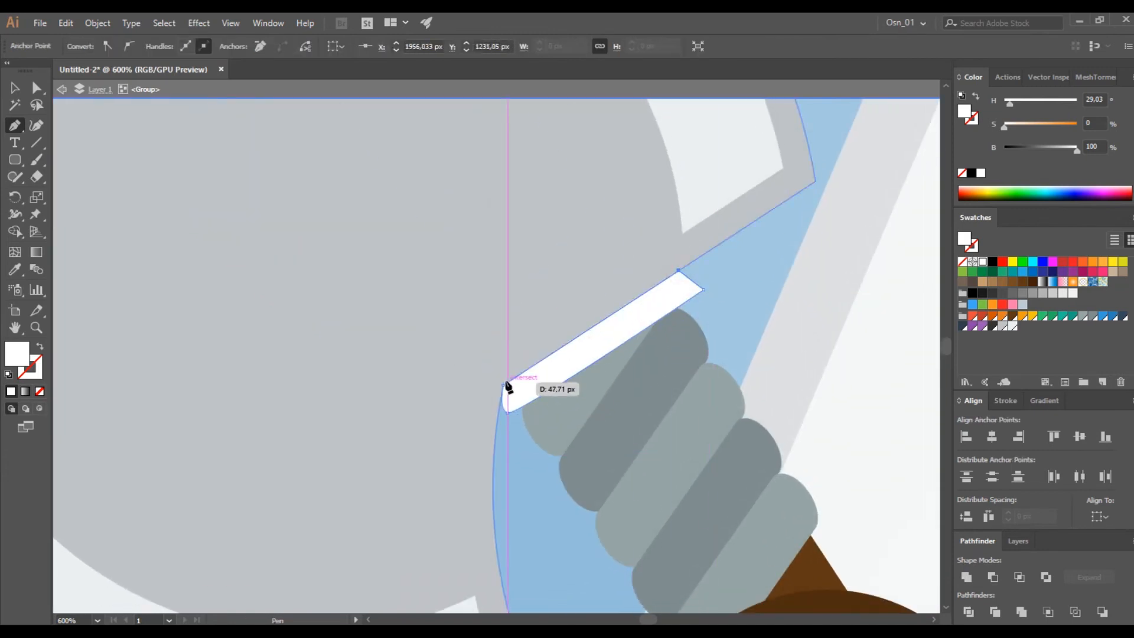
{"action": "left_click", "coordinate": [504, 384]}
Copy the dark brown axe grip in place, lengthen the copy at both ends to about 179 px and send it one level back.
{"action": "key", "text": "ctrl+minus"}
{"action": "scroll", "coordinate": [531, 405], "scroll_direction": "down", "scroll_amount": 5}
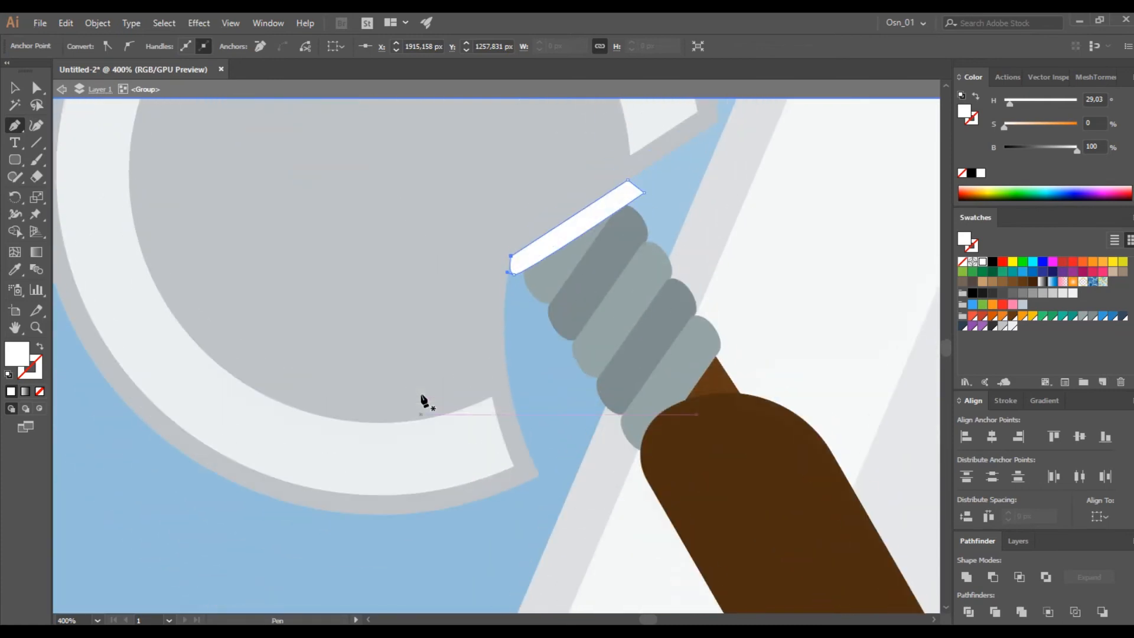
{"action": "key", "text": "ctrl+minus"}
{"action": "key", "text": "ctrl+minus"}
{"action": "key", "text": "ctrl+minus"}
{"action": "scroll", "coordinate": [428, 405], "scroll_direction": "down", "scroll_amount": 3}
{"action": "scroll", "coordinate": [612, 401], "scroll_direction": "up", "scroll_amount": 4}
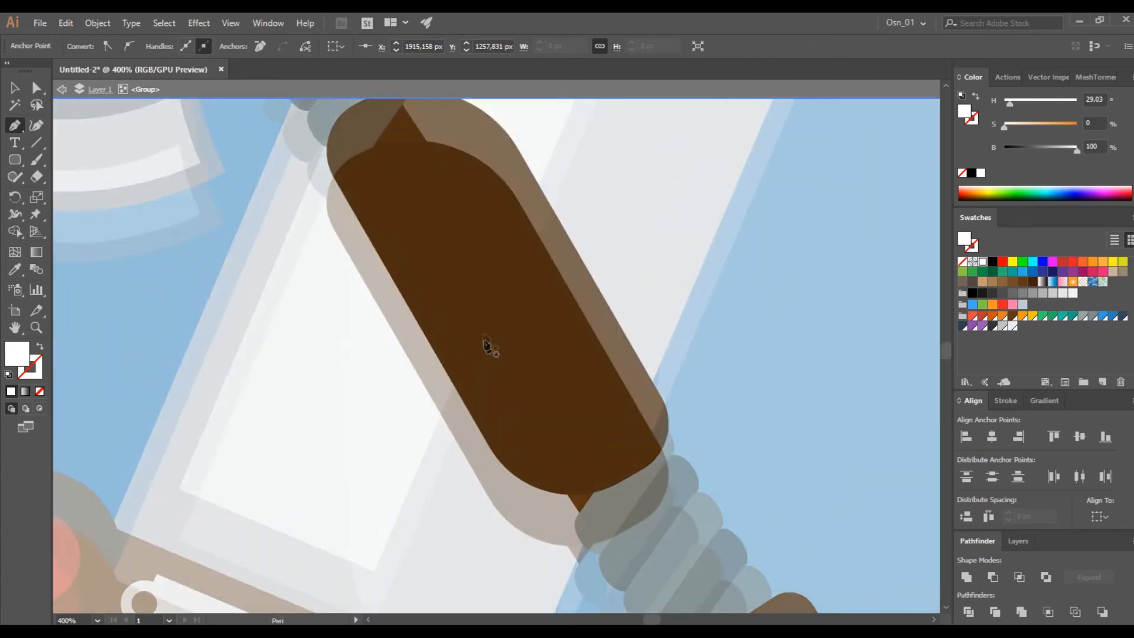
{"action": "key", "text": "v"}
{"action": "left_click", "coordinate": [418, 254]}
{"action": "key", "text": "ctrl+c"}
{"action": "key", "text": "ctrl+f"}
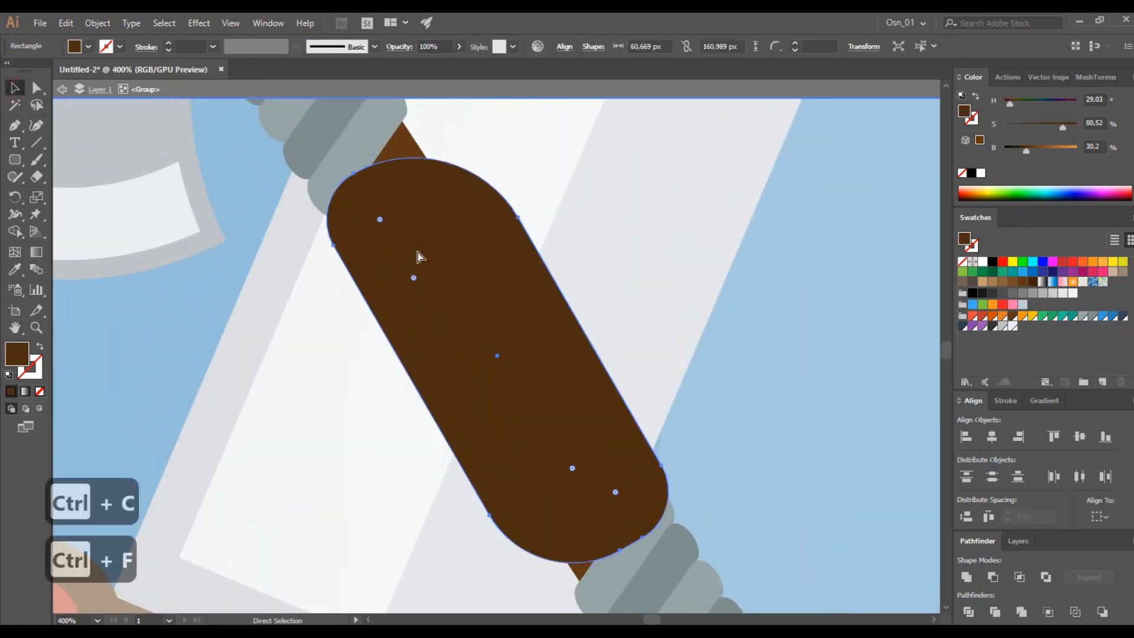
{"action": "left_click_drag", "start_coordinate": [383, 156], "coordinate": [370, 135]}
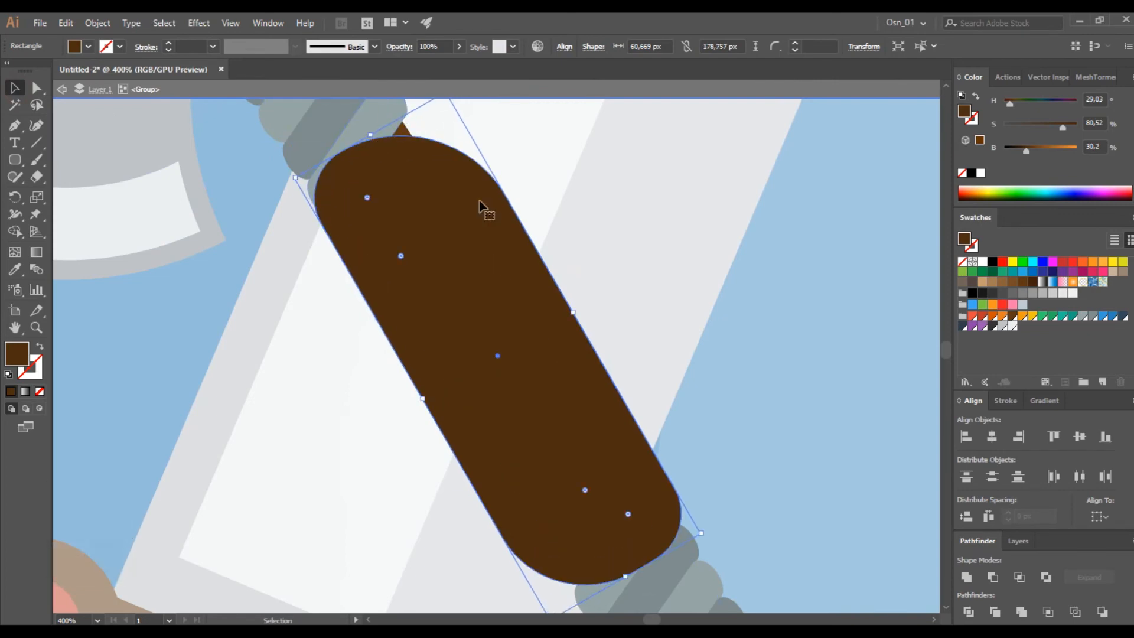
{"action": "key", "text": "ctrl+bracketleft"}
Fill the lengthened grip copy and both thin strips with black and set their opacity to 15%.
{"action": "key", "text": "ctrl+minus"}
{"action": "key", "text": "ctrl+minus"}
{"action": "key", "text": "ctrl+minus"}
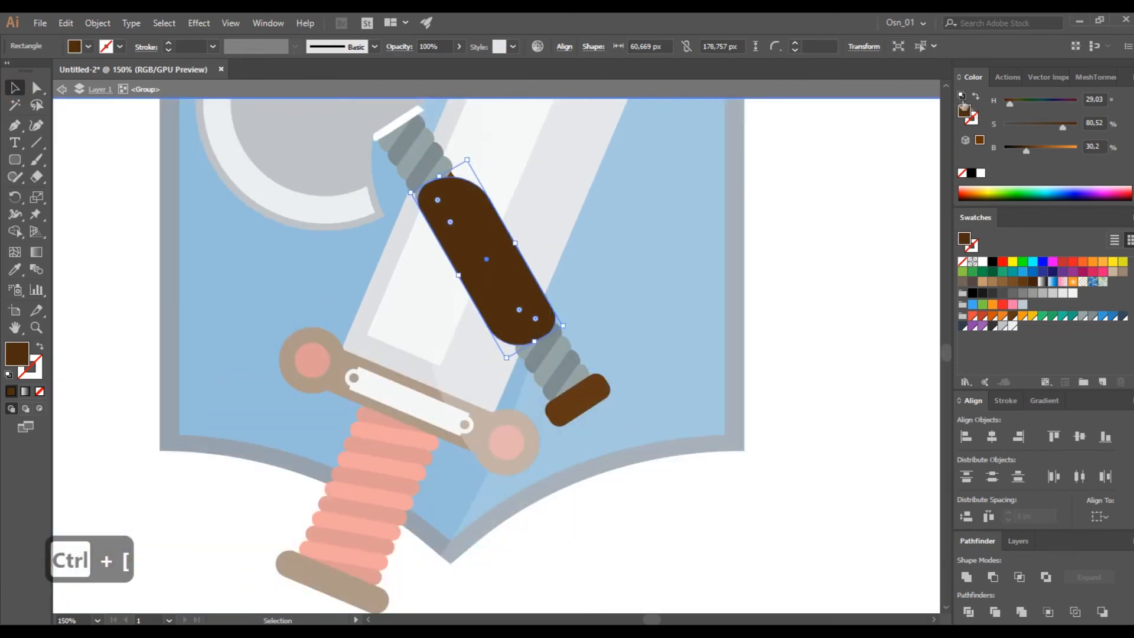
{"action": "left_click", "coordinate": [992, 262]}
{"action": "scroll", "coordinate": [491, 239], "scroll_direction": "up", "scroll_amount": 3}
{"action": "left_click", "coordinate": [400, 263], "text": "shift"}
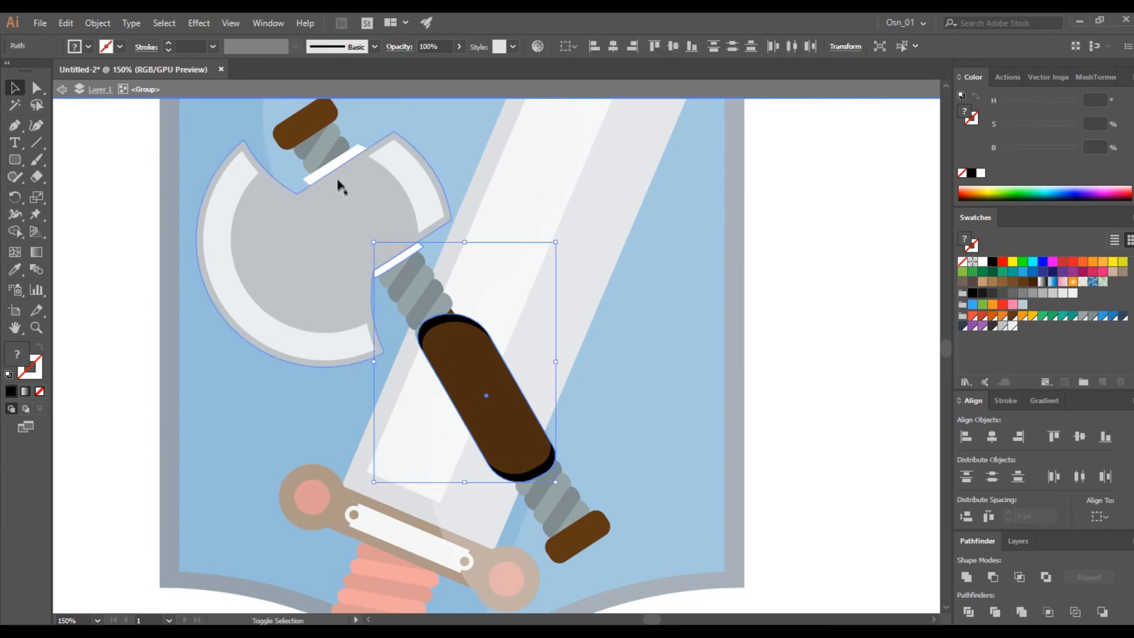
{"action": "left_click", "coordinate": [993, 262]}
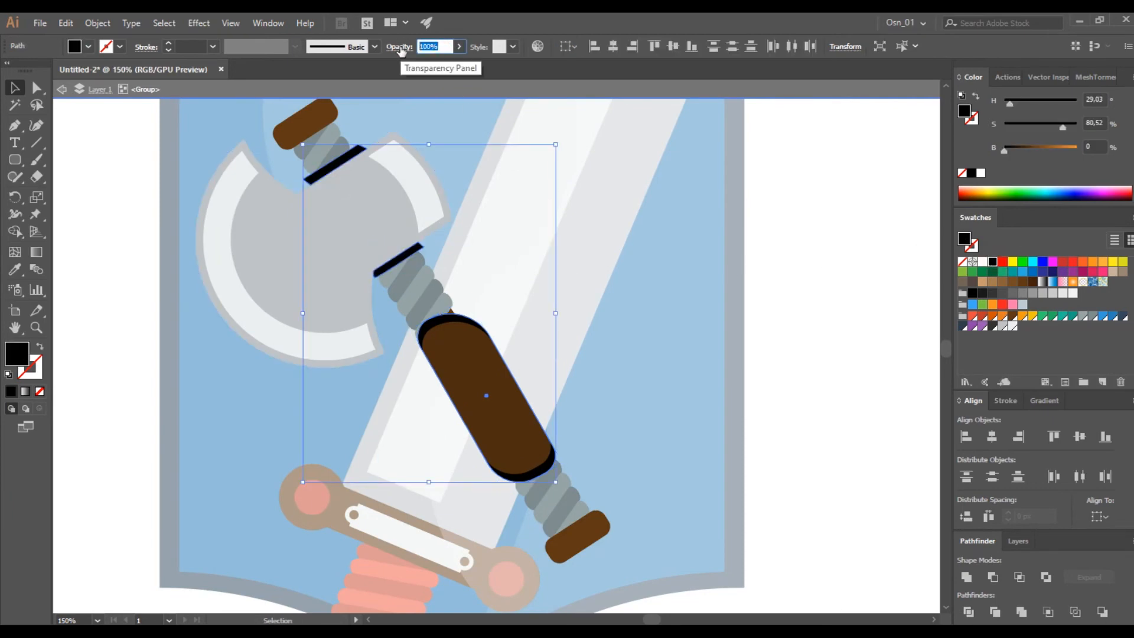
{"action": "type", "text": "15"}
{"action": "key", "text": "Return"}
Select all the axe parts and trim the ends of both shadow strips that overhang the wrapped handle with Shape Builder.
{"action": "left_click_drag", "start_coordinate": [128, 133], "coordinate": [614, 556]}
{"action": "key", "text": "ctrl+g"}
{"action": "left_click_drag", "start_coordinate": [276, 249], "coordinate": [343, 318]}
{"action": "scroll", "coordinate": [406, 227], "scroll_direction": "up", "scroll_amount": 3}
{"action": "left_click", "coordinate": [15, 232]}
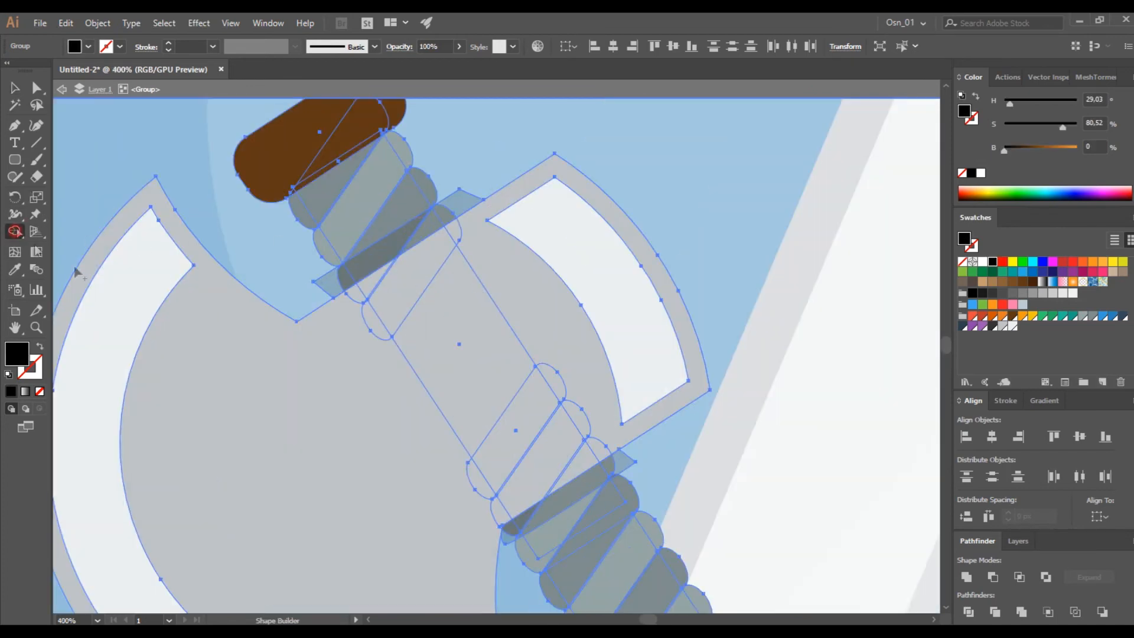
{"action": "scroll", "coordinate": [615, 375], "scroll_direction": "down", "scroll_amount": 3}
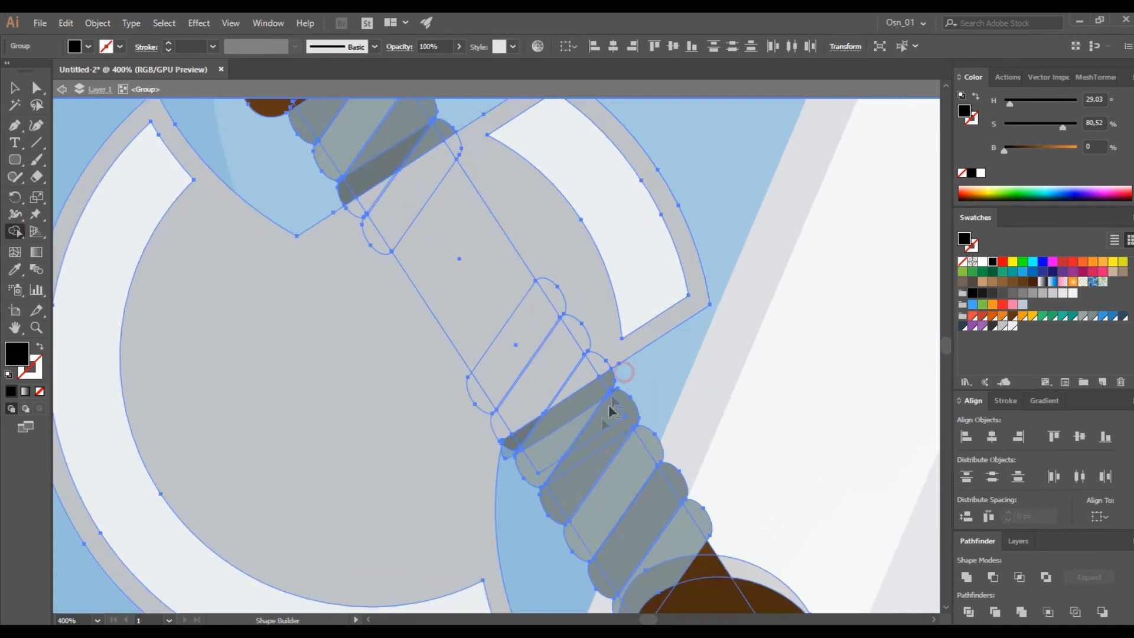
{"action": "scroll", "coordinate": [508, 454], "scroll_direction": "down", "scroll_amount": 9}
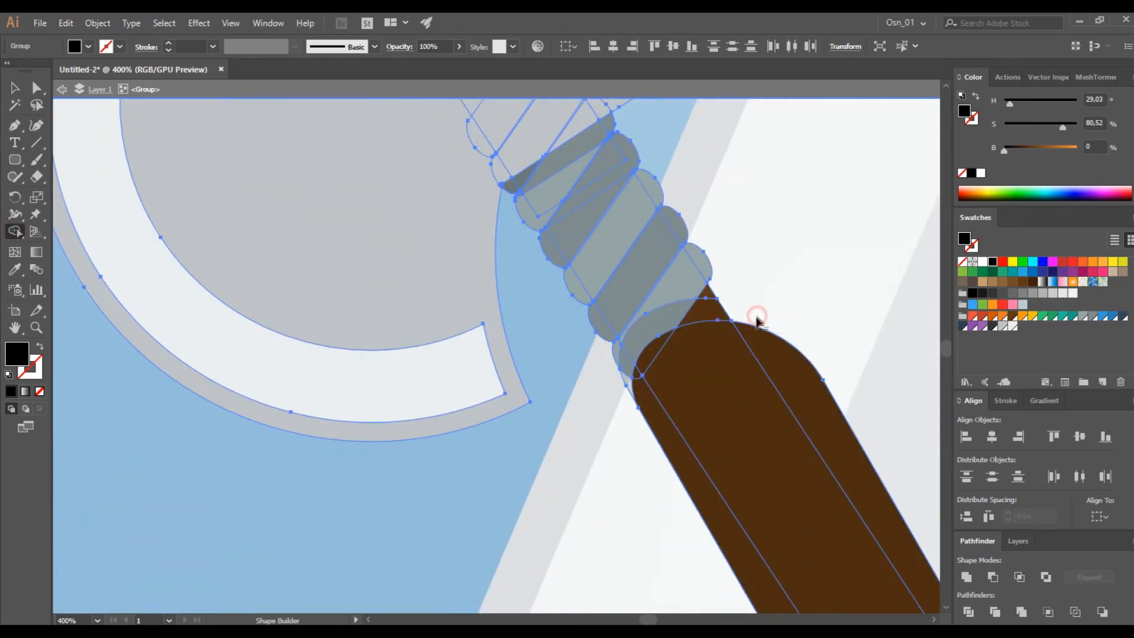
Remove the parts of the grip's shadow that extend beyond the handle with Shape Builder and deselect the axe.
{"action": "left_click", "coordinate": [757, 315], "text": "alt"}
{"action": "scroll", "coordinate": [624, 386], "scroll_direction": "up", "scroll_amount": 4}
{"action": "left_click", "coordinate": [642, 377], "text": "alt"}
{"action": "scroll", "coordinate": [635, 383], "scroll_direction": "down", "scroll_amount": 5}
{"action": "scroll", "coordinate": [762, 523], "scroll_direction": "down", "scroll_amount": 2}
{"action": "scroll", "coordinate": [600, 506], "scroll_direction": "right", "scroll_amount": 7}
{"action": "scroll", "coordinate": [612, 425], "scroll_direction": "up", "scroll_amount": 3}
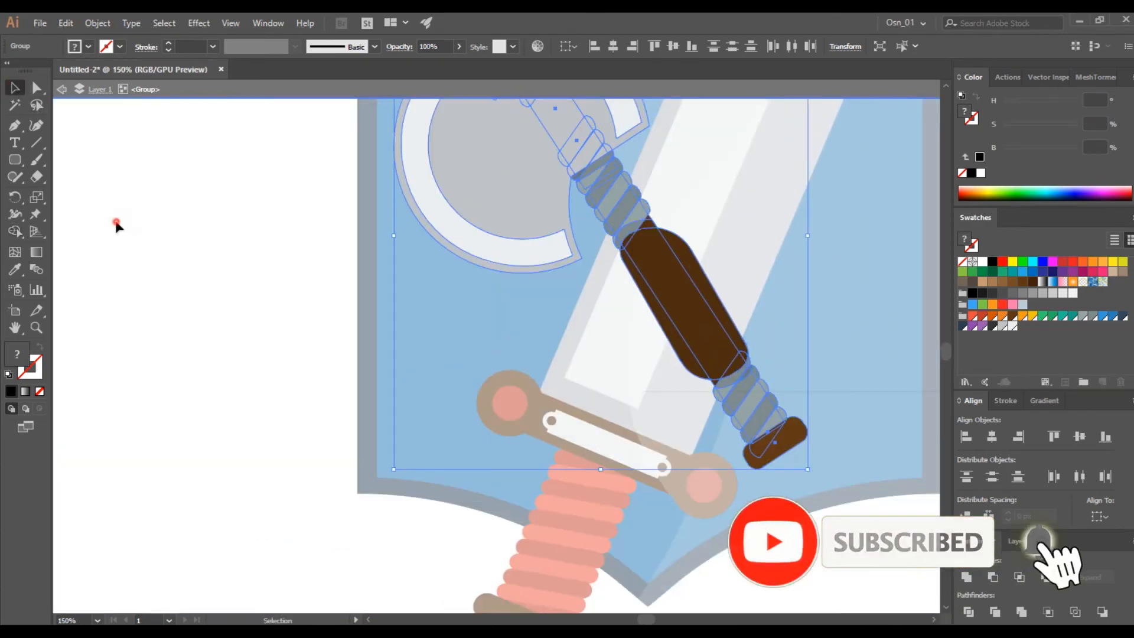
{"action": "left_click", "coordinate": [233, 289]}
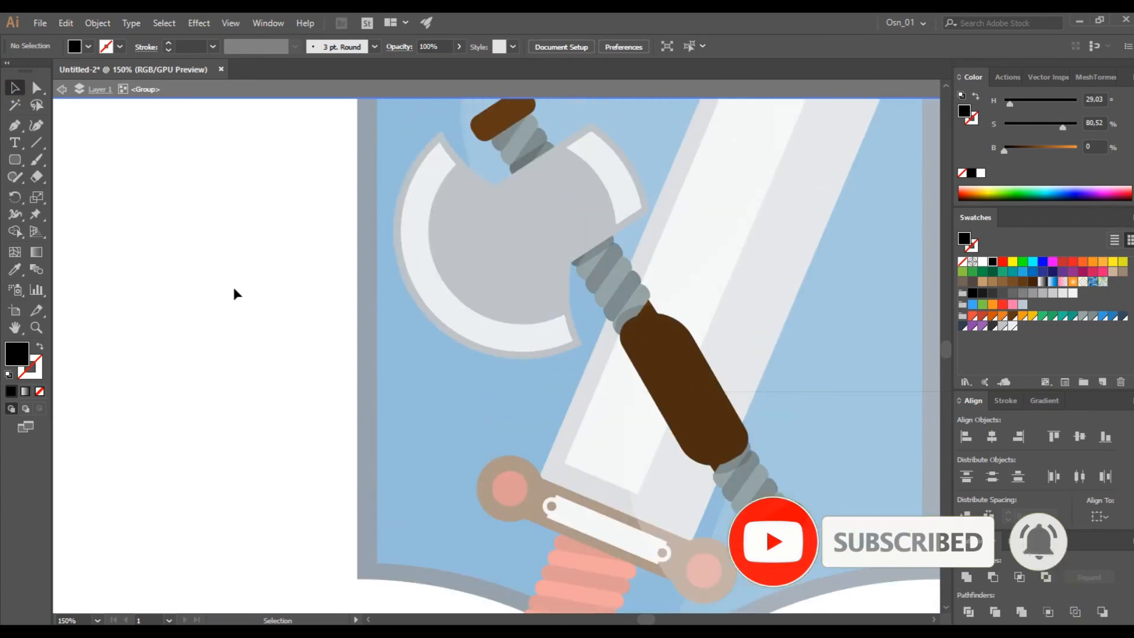
Reopen the axe group and try moving the shadow strip at the axe head's upper edge away from the handle.
{"action": "scroll", "coordinate": [233, 288], "scroll_direction": "down", "scroll_amount": 4}
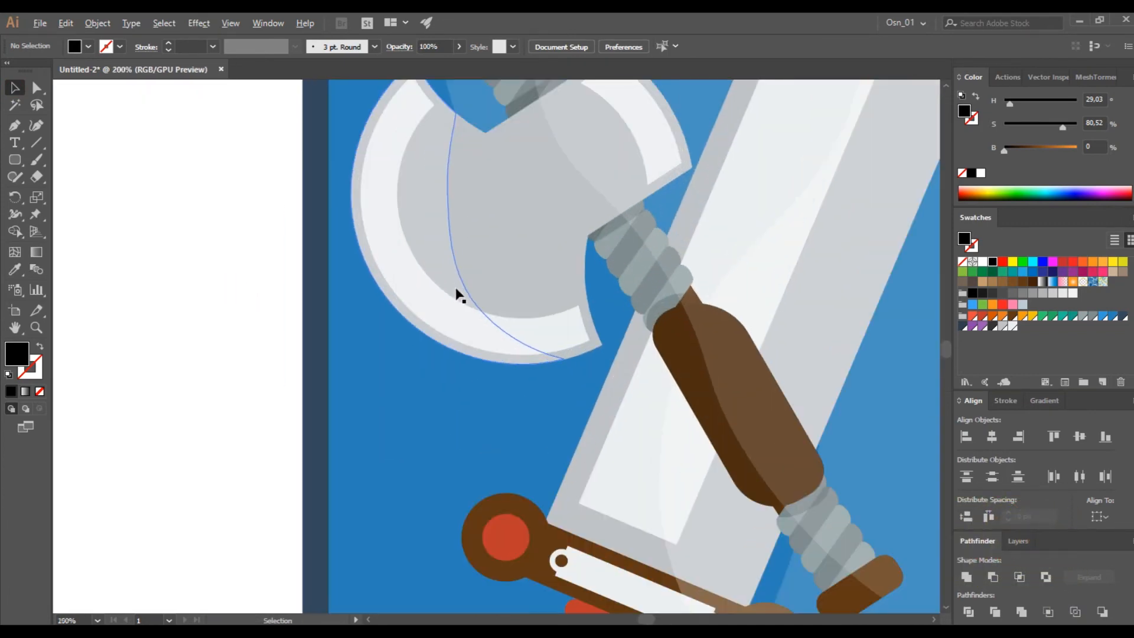
{"action": "left_click", "coordinate": [524, 242]}
{"action": "double_click", "coordinate": [524, 242]}
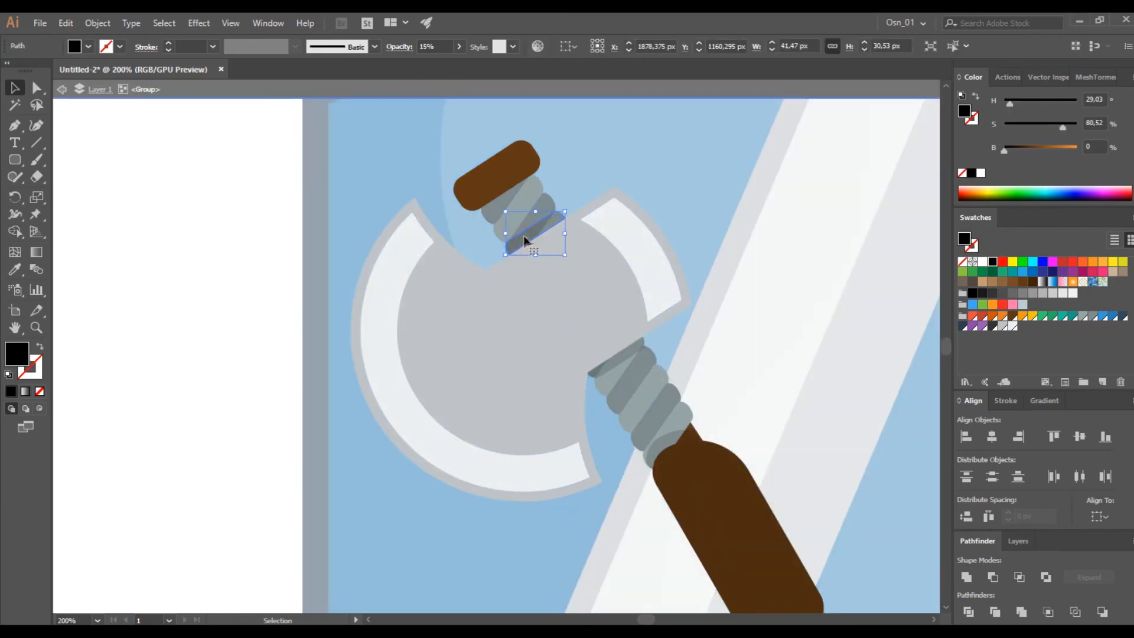
{"action": "scroll", "coordinate": [524, 243], "scroll_direction": "up", "scroll_amount": 4}
{"action": "left_click_drag", "start_coordinate": [550, 234], "coordinate": [456, 248]}
{"action": "key", "text": "ctrl+z"}
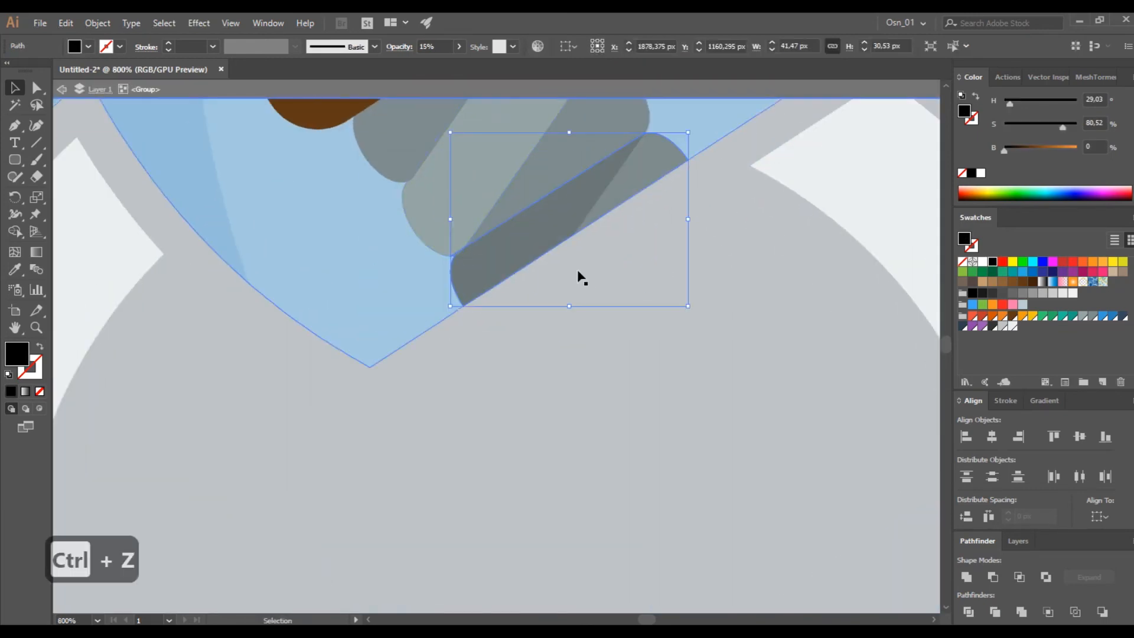
Open the sword group and draw a black strip with the Pen tool across the blade's base along the guard's upper edge.
{"action": "scroll", "coordinate": [377, 416], "scroll_direction": "down", "scroll_amount": 5}
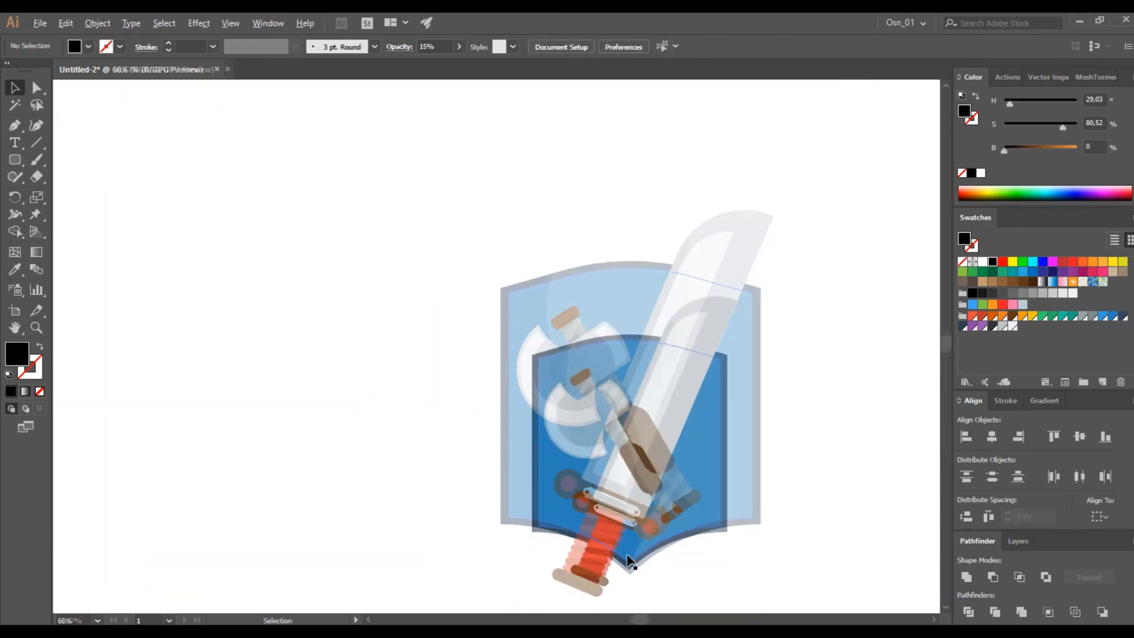
{"action": "left_click", "coordinate": [633, 550]}
{"action": "scroll", "coordinate": [632, 550], "scroll_direction": "up", "scroll_amount": 4}
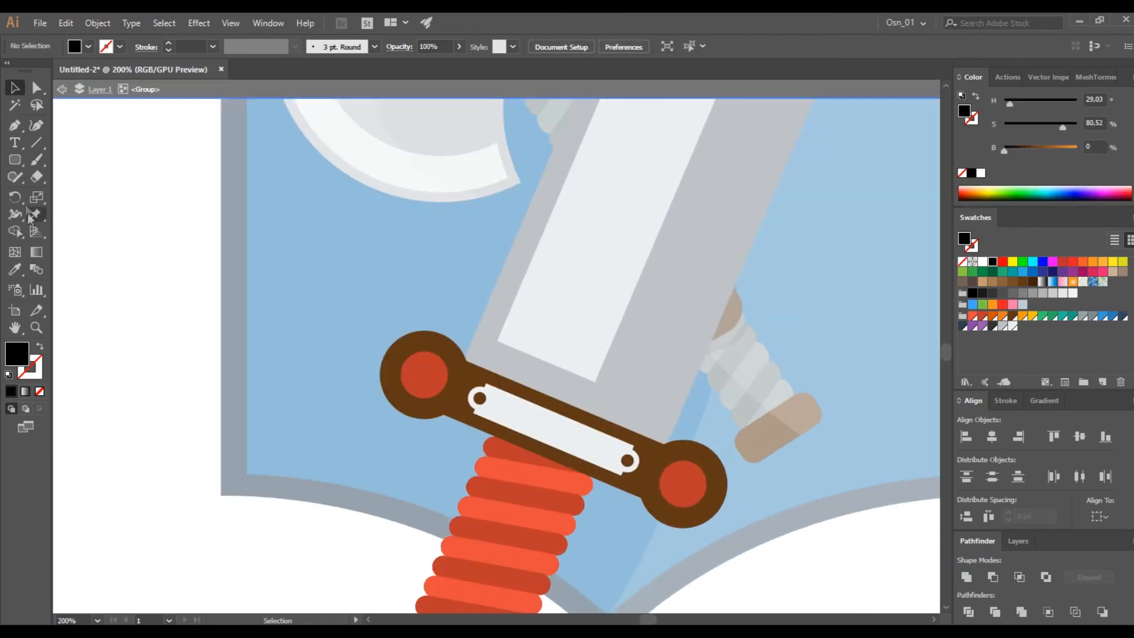
{"action": "left_click", "coordinate": [14, 125]}
{"action": "scroll", "coordinate": [535, 393], "scroll_direction": "up", "scroll_amount": 1}
{"action": "left_click", "coordinate": [419, 309]}
{"action": "left_click", "coordinate": [406, 341]}
{"action": "left_click_drag", "start_coordinate": [742, 485], "coordinate": [754, 453]}
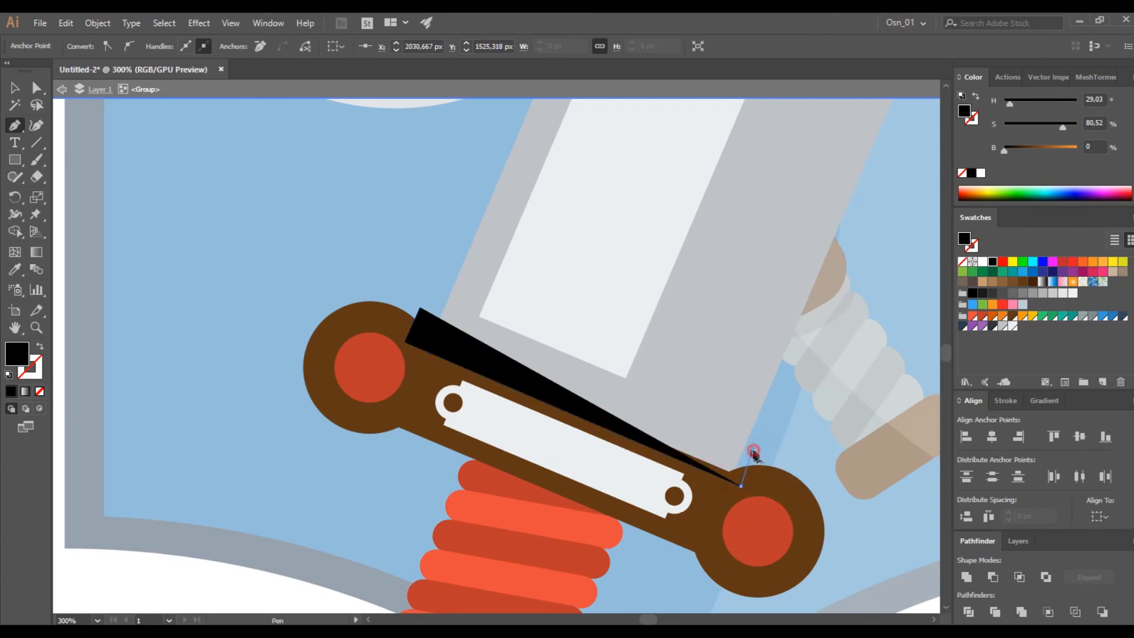
{"action": "left_click", "coordinate": [753, 450]}
Draw a second black Pen tool strip over the top of the red grip along the guard's lower edge.
{"action": "scroll", "coordinate": [487, 459], "scroll_direction": "up", "scroll_amount": 1}
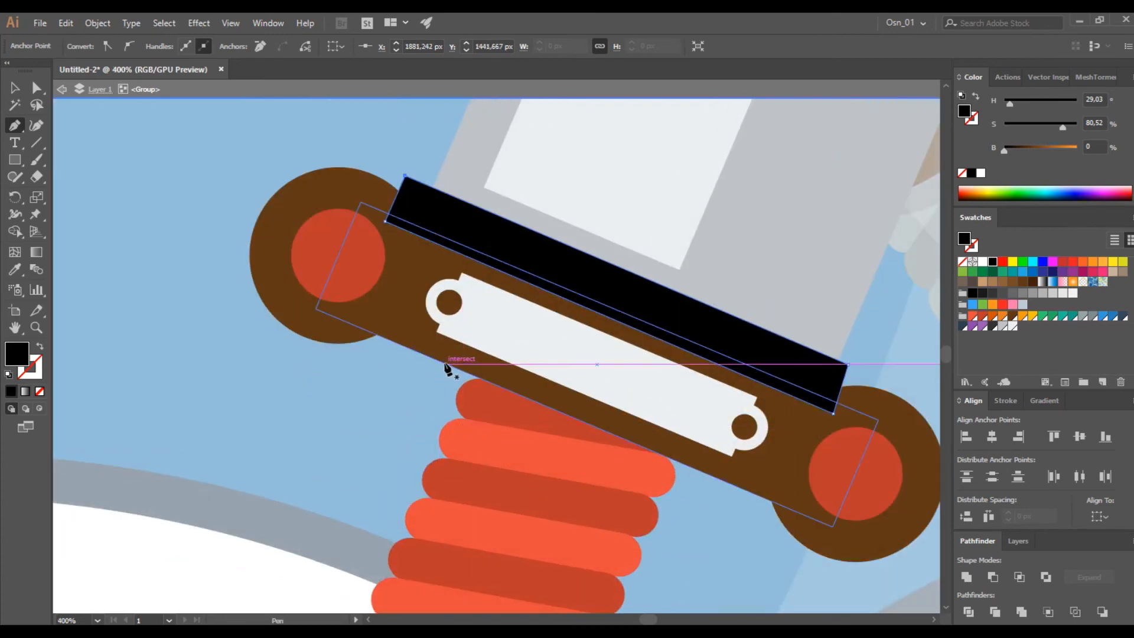
{"action": "left_click", "coordinate": [445, 363]}
{"action": "left_click", "coordinate": [694, 469]}
{"action": "left_click", "coordinate": [675, 501]}
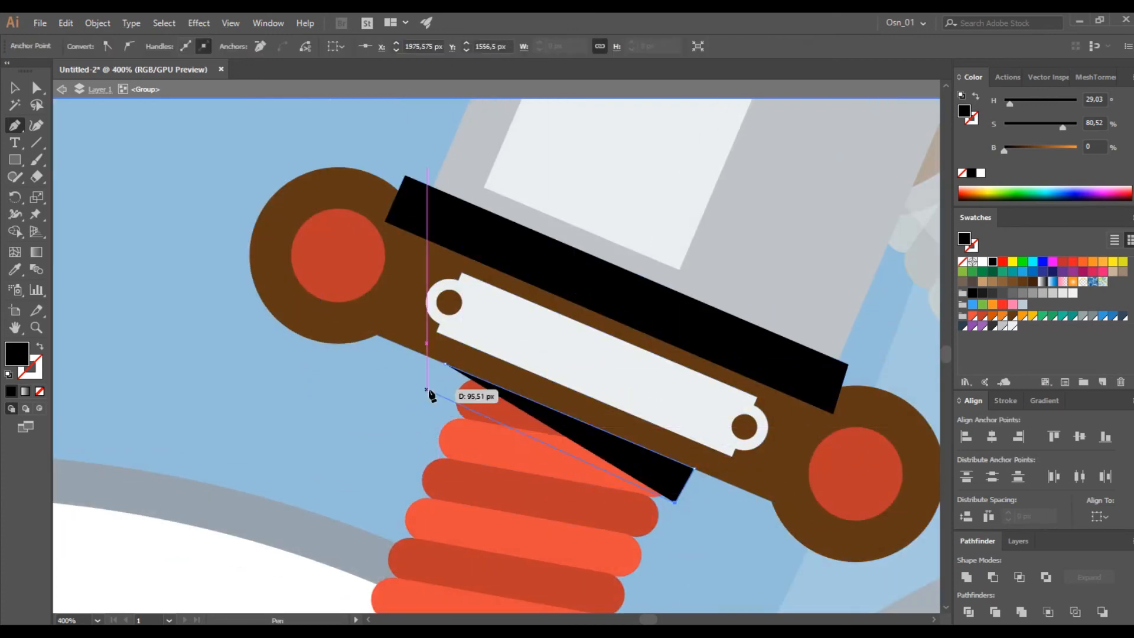
{"action": "left_click", "coordinate": [430, 385]}
{"action": "left_click", "coordinate": [445, 364]}
{"action": "scroll", "coordinate": [443, 375], "scroll_direction": "down", "scroll_amount": 1}
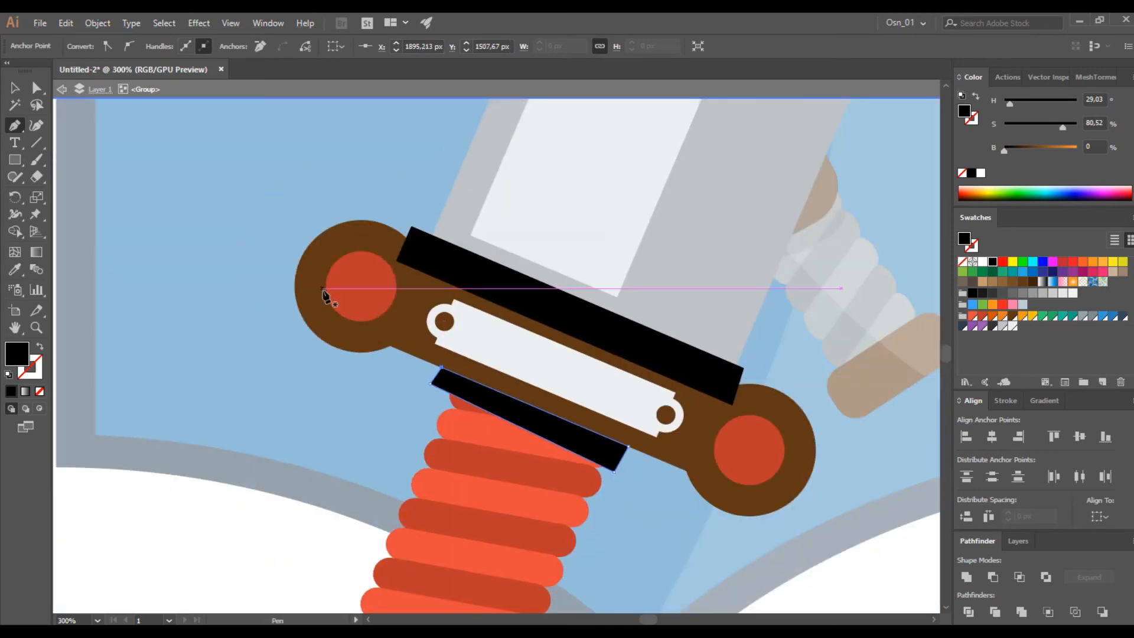
Copy the guard's left red circle, offset the copy left, cut it to a crescent with Shape Builder and make it black.
{"action": "left_click", "coordinate": [15, 90]}
{"action": "left_click", "coordinate": [350, 293]}
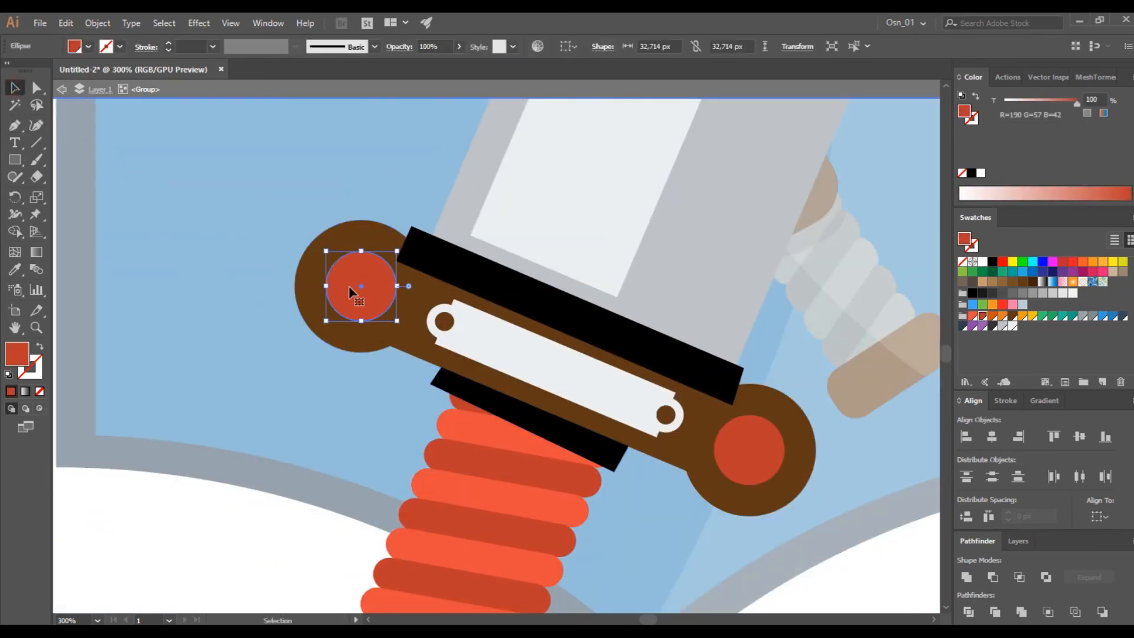
{"action": "key", "text": "ctrl+f"}
{"action": "left_click_drag", "start_coordinate": [378, 294], "coordinate": [368, 296]}
{"action": "scroll", "coordinate": [368, 295], "scroll_direction": "up", "scroll_amount": 2}
{"action": "left_click", "coordinate": [14, 231]}
{"action": "left_click", "coordinate": [274, 248]}
{"action": "key", "text": "i"}
{"action": "left_click", "coordinate": [534, 240]}
Copy the guard's right red circle, offset it down-left, trim it to a crescent with Shape Builder and make it black.
{"action": "scroll", "coordinate": [189, 431], "scroll_direction": "down", "scroll_amount": 2}
{"action": "scroll", "coordinate": [654, 392], "scroll_direction": "up", "scroll_amount": 2}
{"action": "left_click", "coordinate": [653, 392]}
{"action": "key", "text": "ctrl+c"}
{"action": "key", "text": "ctrl+f"}
{"action": "left_click_drag", "start_coordinate": [654, 401], "coordinate": [640, 409]}
{"action": "left_click", "coordinate": [15, 232]}
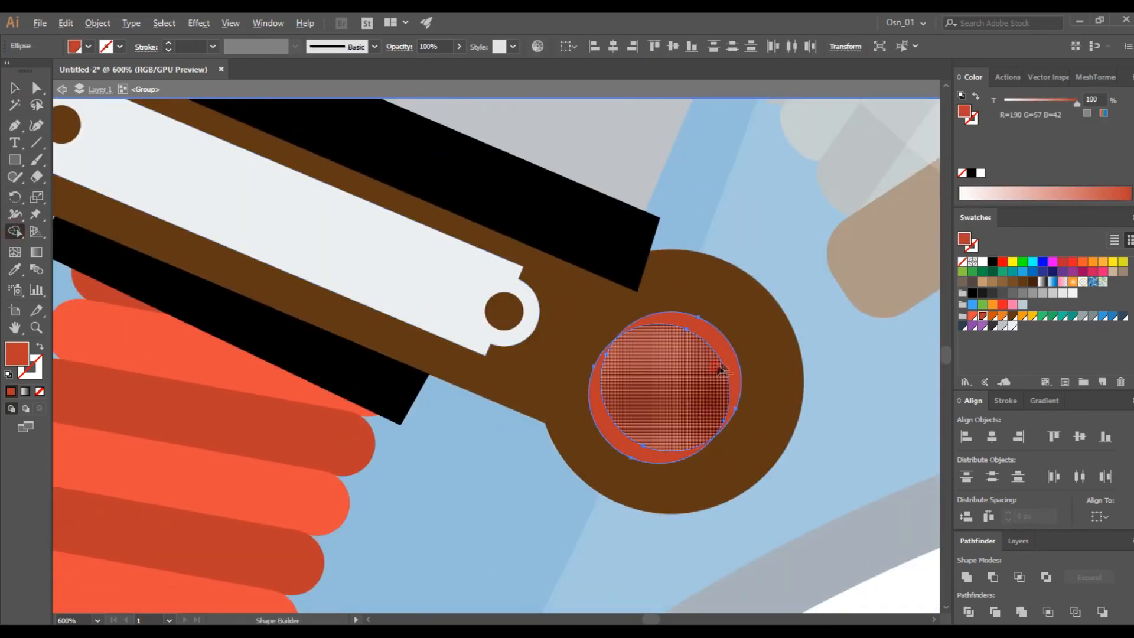
{"action": "left_click", "coordinate": [716, 372], "text": "alt"}
{"action": "key", "text": "i"}
{"action": "left_click", "coordinate": [397, 397]}
Place a copy of the grip's black strip at the lower end of the grip, along the pommel's upper edge.
{"action": "key", "text": "v"}
{"action": "scroll", "coordinate": [398, 396], "scroll_direction": "down", "scroll_amount": 2}
{"action": "scroll", "coordinate": [278, 405], "scroll_direction": "down", "scroll_amount": 3}
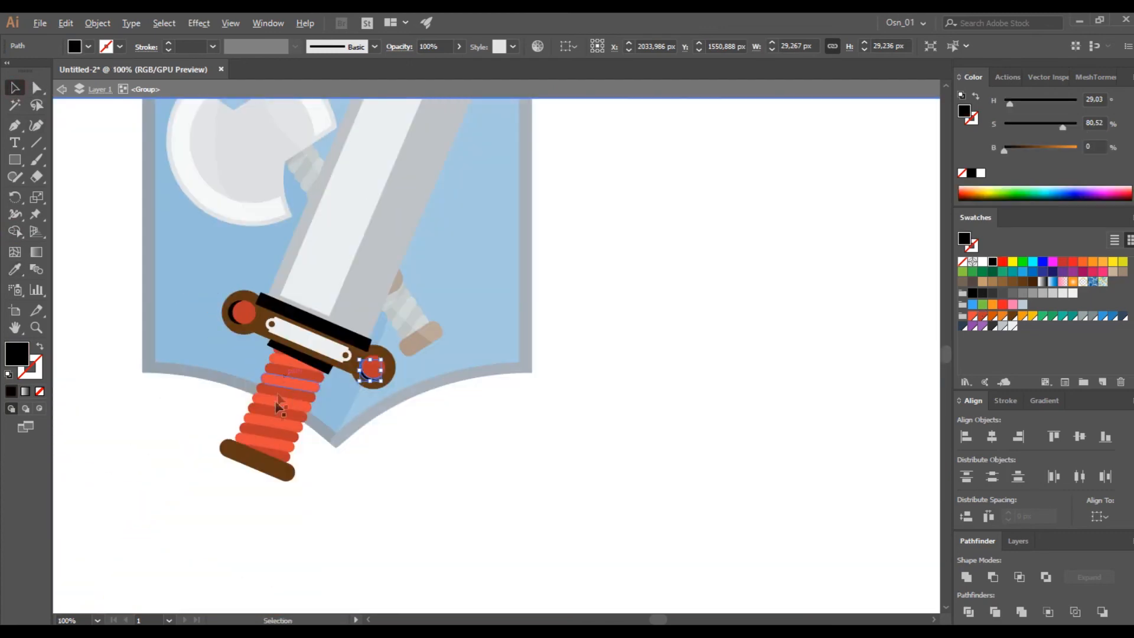
{"action": "scroll", "coordinate": [215, 487], "scroll_direction": "up", "scroll_amount": 3}
{"action": "scroll", "coordinate": [258, 253], "scroll_direction": "up", "scroll_amount": 1}
{"action": "left_click_drag", "start_coordinate": [461, 157], "coordinate": [370, 337]}
{"action": "left_click_drag", "start_coordinate": [281, 401], "coordinate": [217, 395]}
{"action": "left_click_drag", "start_coordinate": [384, 354], "coordinate": [378, 446]}
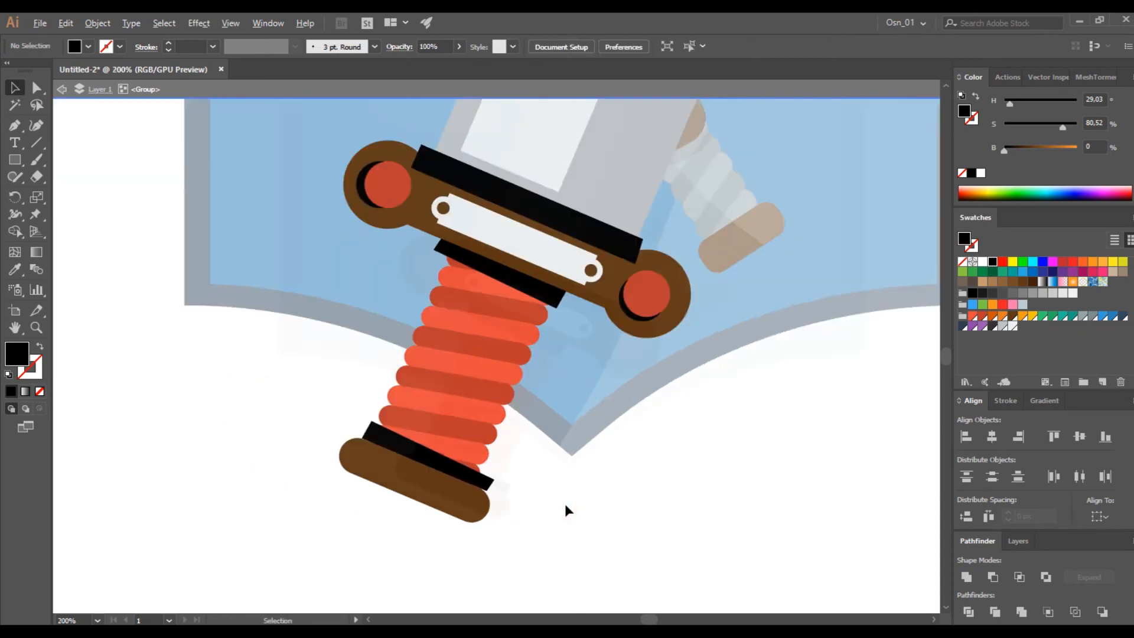
Select all the sword parts and trim the overhanging ends of the black strips with Shape Builder.
{"action": "key", "text": "ctrl+minus"}
{"action": "left_click_drag", "start_coordinate": [353, 474], "coordinate": [653, 410]}
{"action": "key", "text": "ctrl+plus"}
{"action": "scroll", "coordinate": [338, 236], "scroll_direction": "up", "scroll_amount": 2}
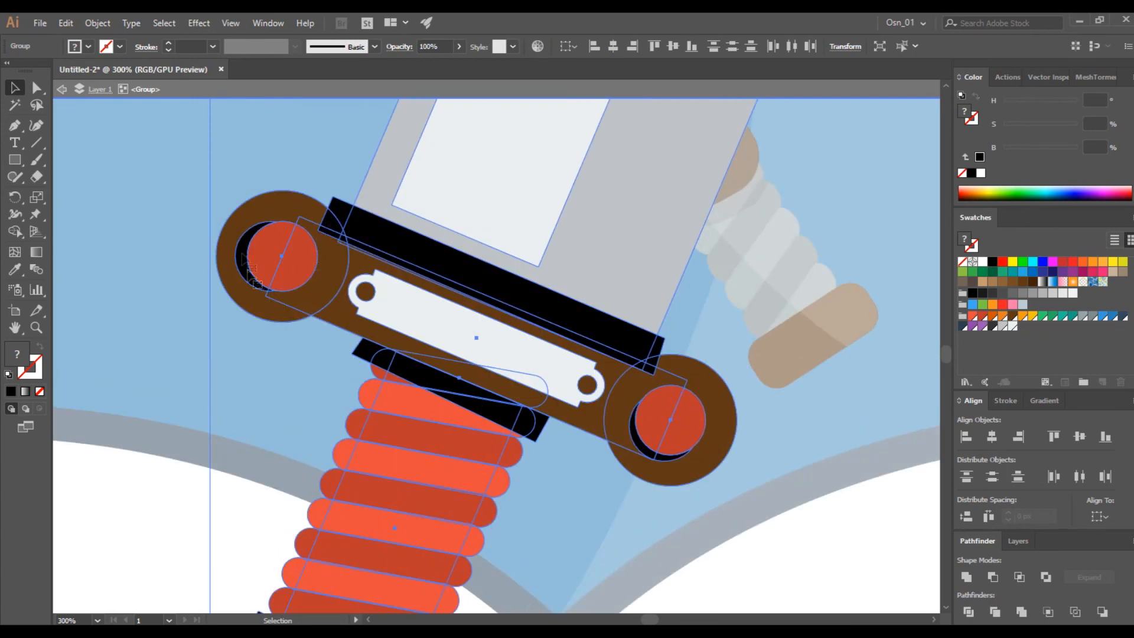
{"action": "scroll", "coordinate": [247, 216], "scroll_direction": "up", "scroll_amount": 2}
{"action": "key", "text": "shift+m"}
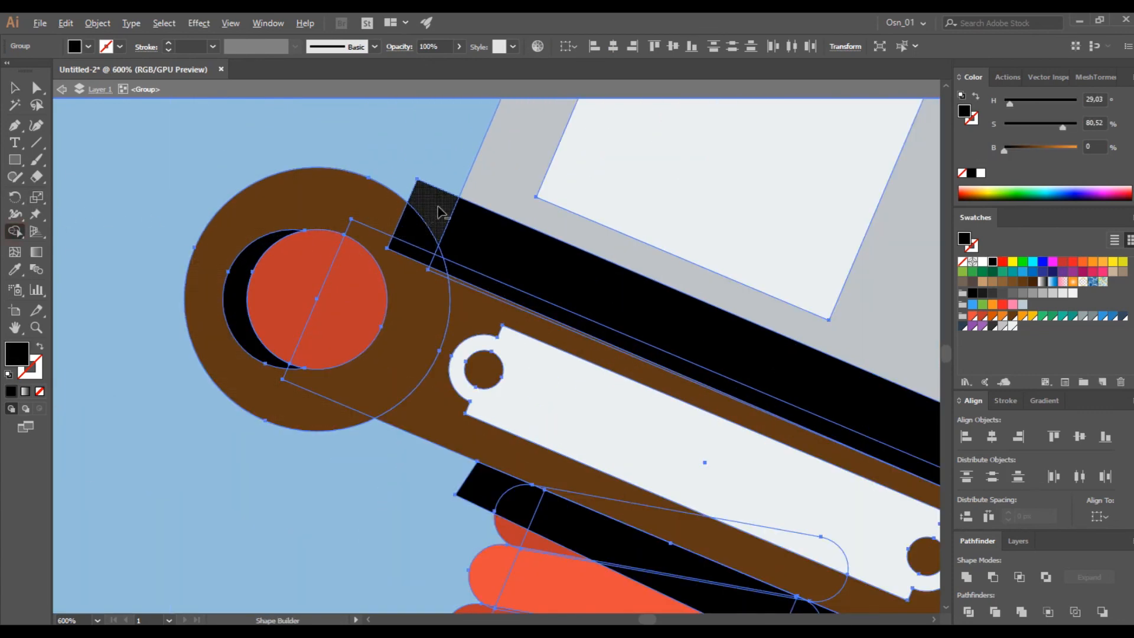
{"action": "scroll", "coordinate": [442, 214], "scroll_direction": "down", "scroll_amount": 2}
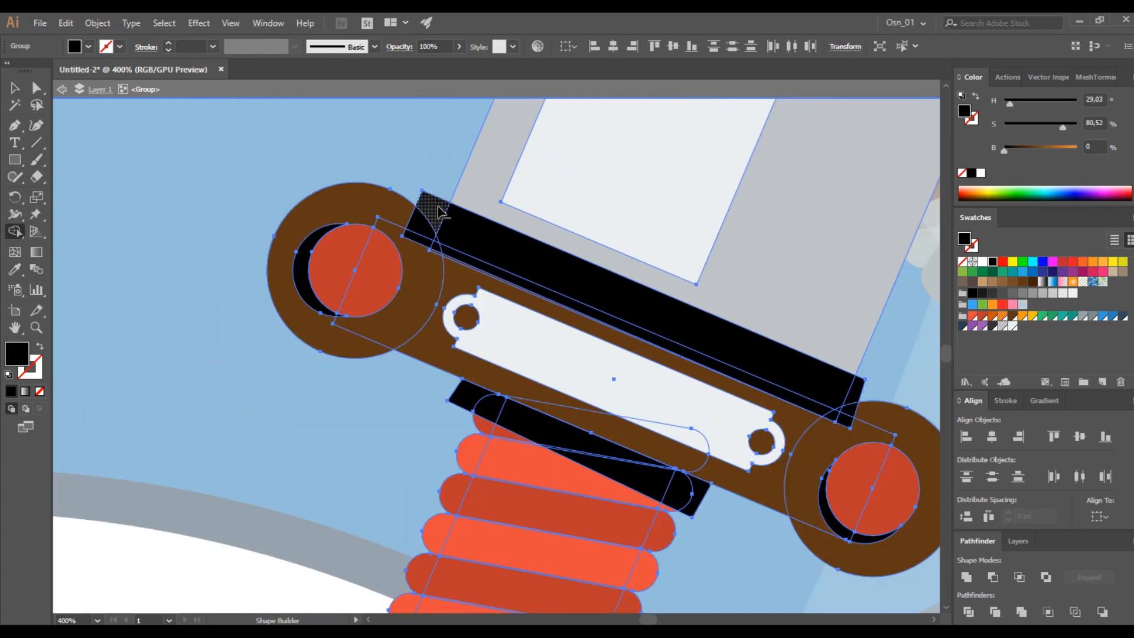
{"action": "scroll", "coordinate": [443, 367], "scroll_direction": "down", "scroll_amount": 2}
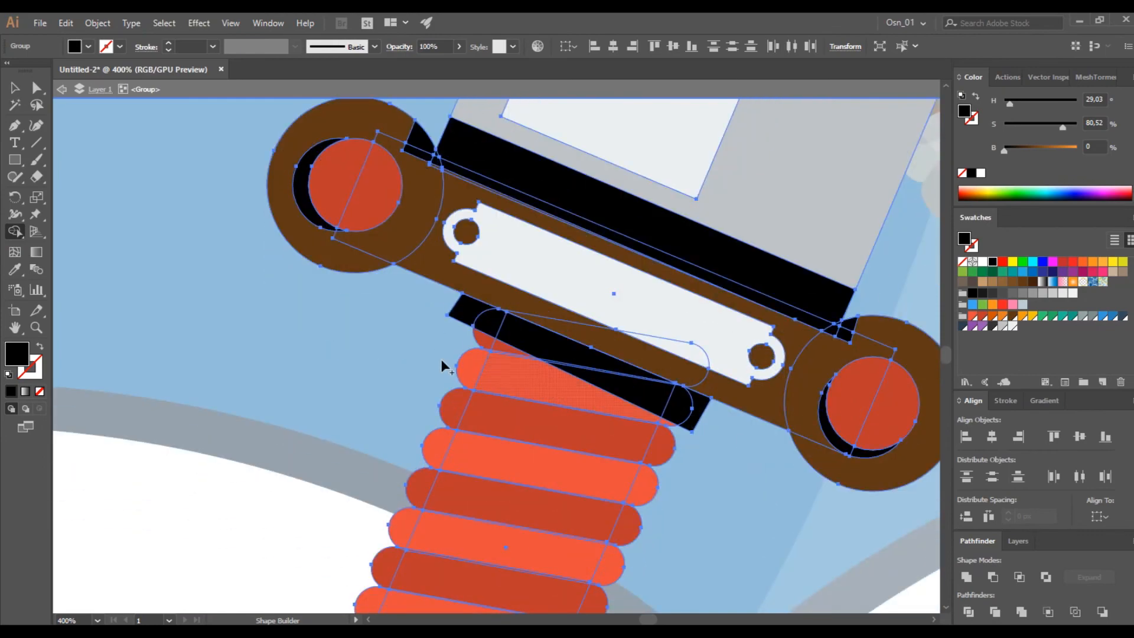
{"action": "scroll", "coordinate": [679, 471], "scroll_direction": "down", "scroll_amount": 4}
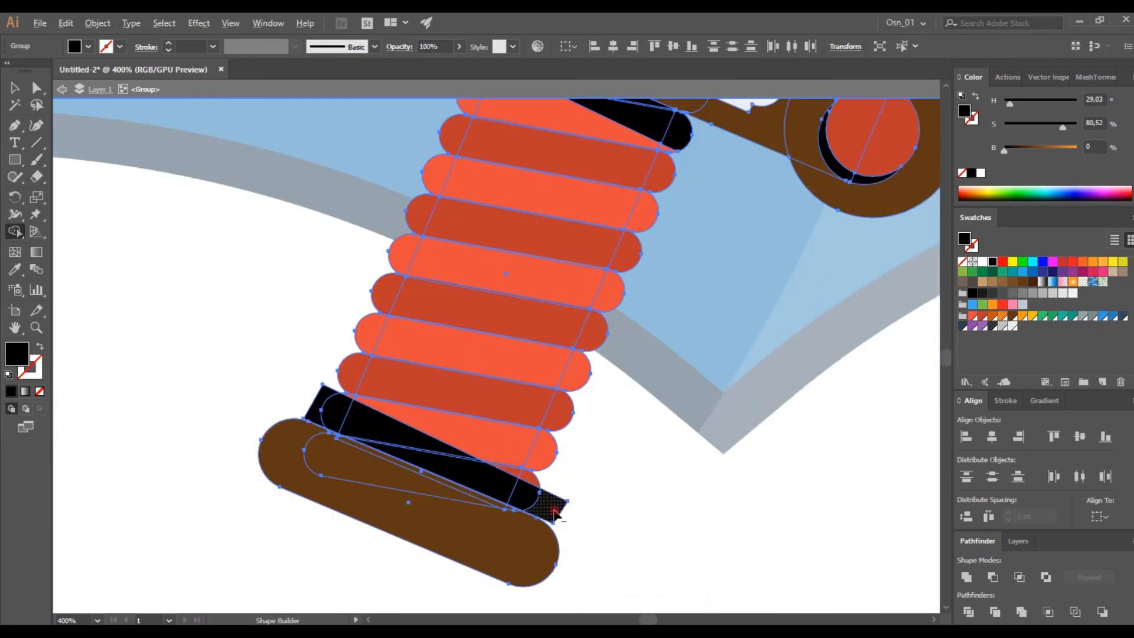
{"action": "scroll", "coordinate": [494, 408], "scroll_direction": "up", "scroll_amount": 1}
{"action": "scroll", "coordinate": [494, 408], "scroll_direction": "up", "scroll_amount": 5}
Select the blade and its base strip and remove the strip pieces that extend beyond the blade with Shape Builder.
{"action": "key", "text": "v"}
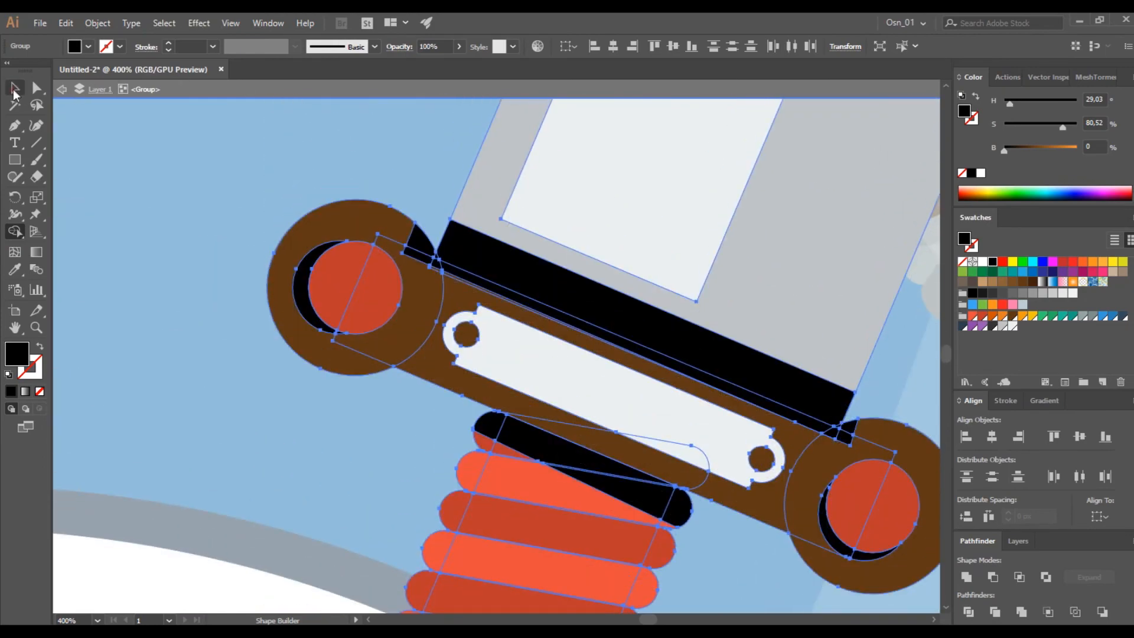
{"action": "left_click", "coordinate": [481, 213]}
{"action": "left_click", "coordinate": [467, 247], "text": "shift"}
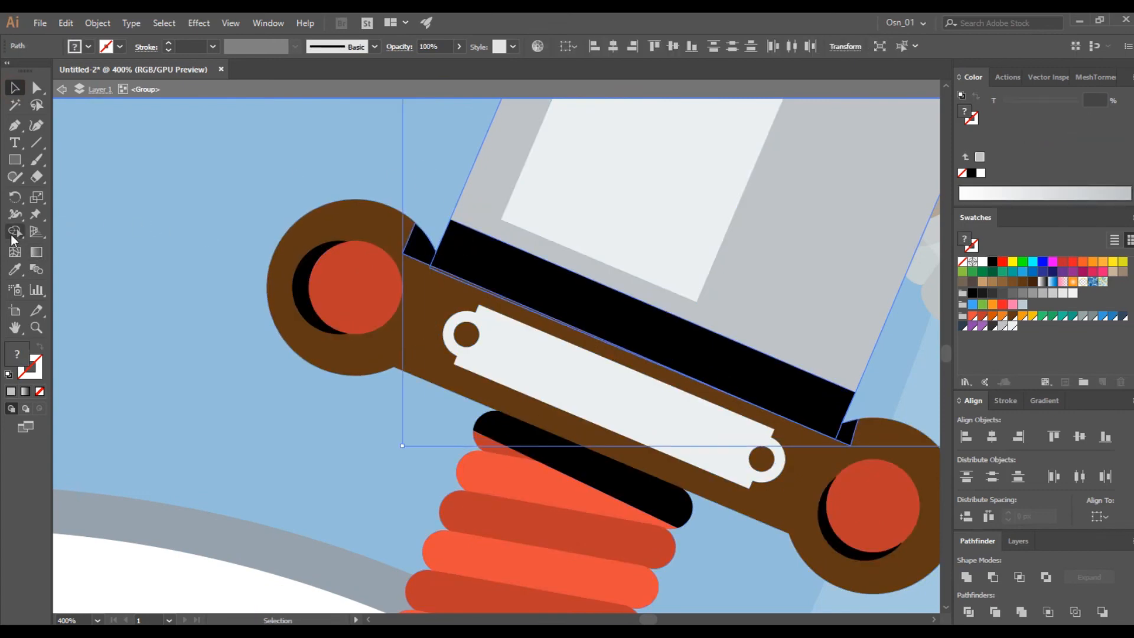
{"action": "left_click", "coordinate": [14, 233]}
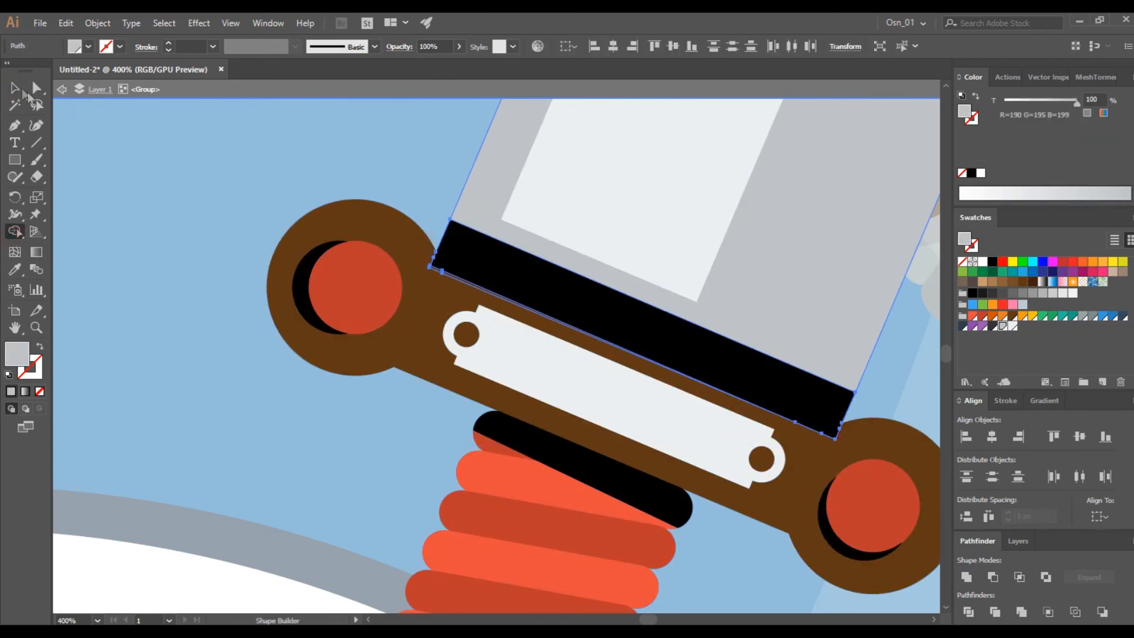
Select all the sword's black strips and crescents and give them the axe shadow's black fill at 15% opacity by sampling.
{"action": "key", "text": "v"}
{"action": "left_click", "coordinate": [591, 319]}
{"action": "left_click", "coordinate": [585, 467], "text": "shift"}
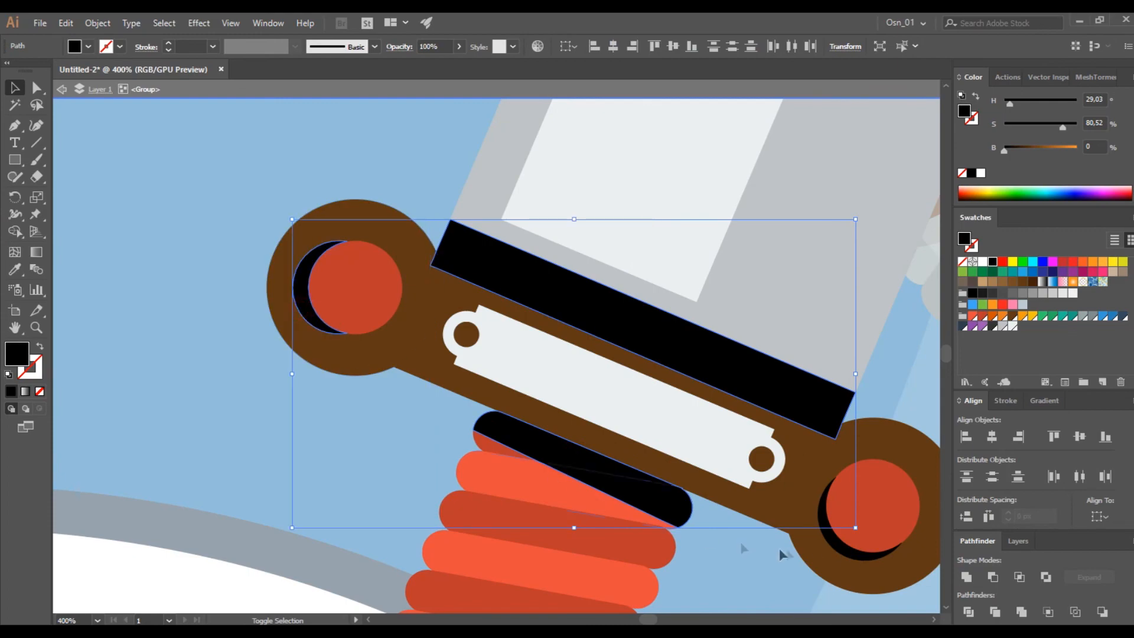
{"action": "scroll", "coordinate": [552, 476], "scroll_direction": "down", "scroll_amount": 3}
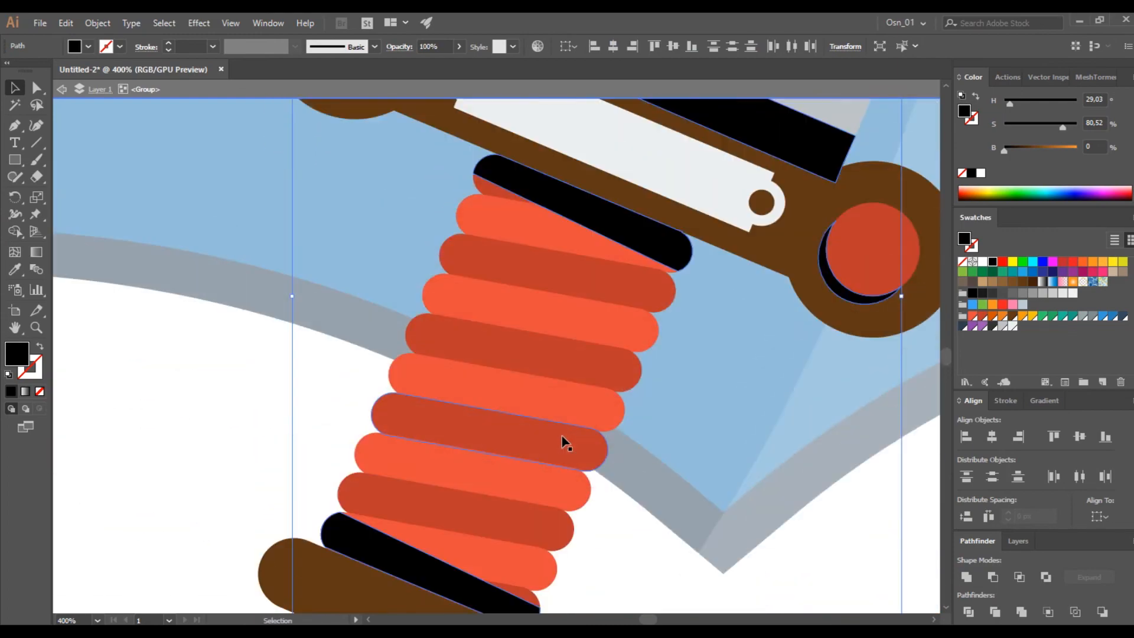
{"action": "scroll", "coordinate": [564, 442], "scroll_direction": "down", "scroll_amount": 1}
{"action": "key", "text": "i"}
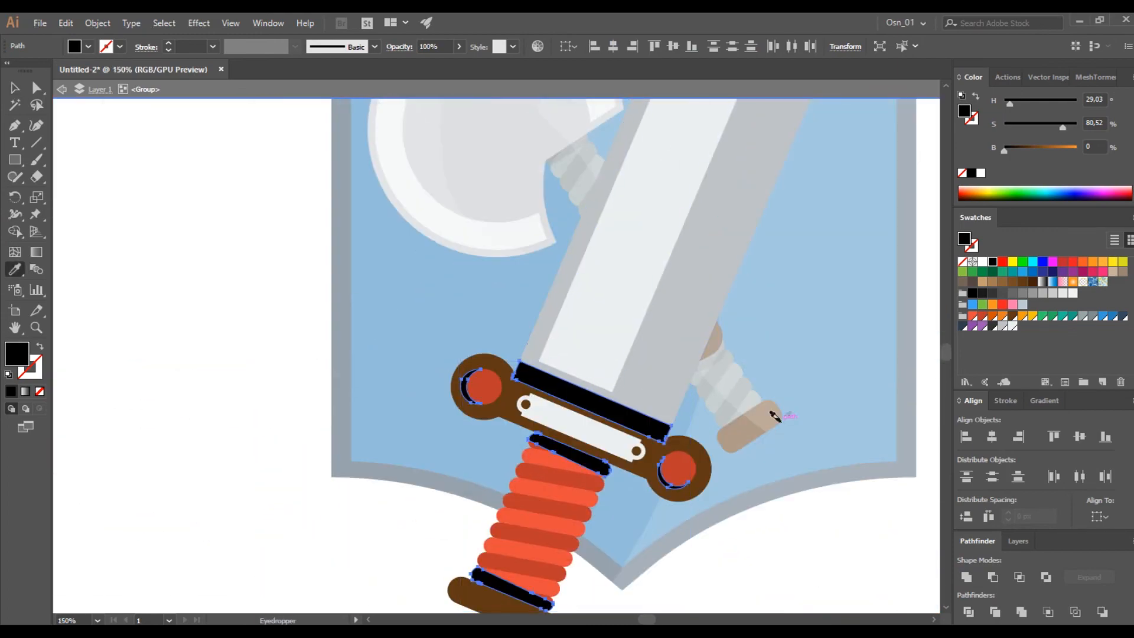
{"action": "scroll", "coordinate": [780, 416], "scroll_direction": "up", "scroll_amount": 3}
{"action": "left_click", "coordinate": [585, 262]}
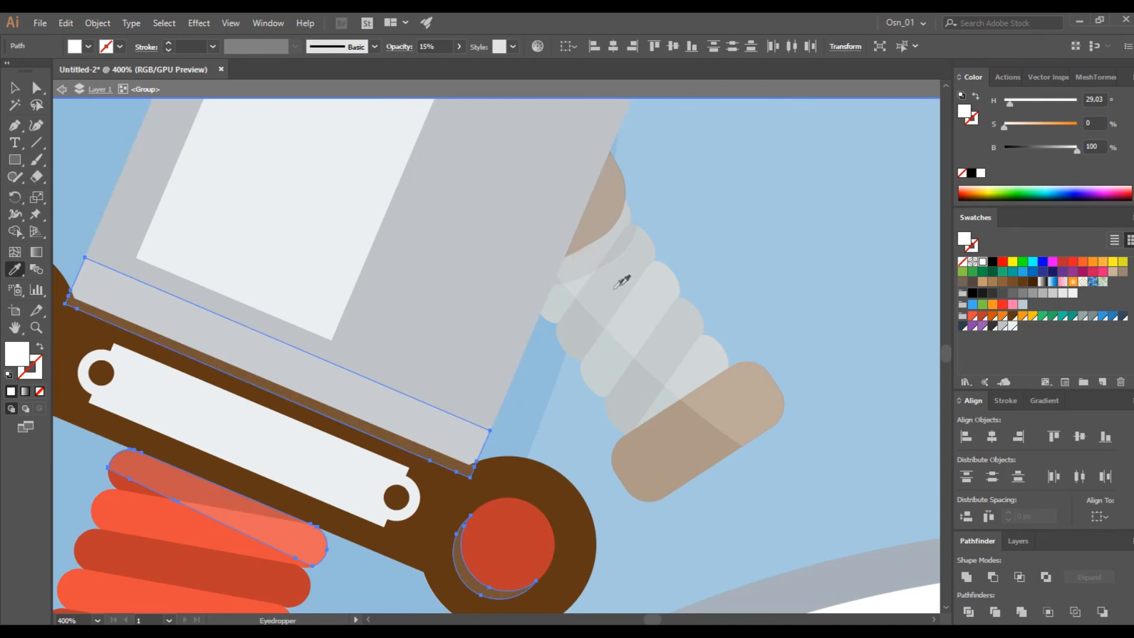
{"action": "scroll", "coordinate": [608, 287], "scroll_direction": "down", "scroll_amount": 3}
{"action": "scroll", "coordinate": [311, 236], "scroll_direction": "up", "scroll_amount": 3}
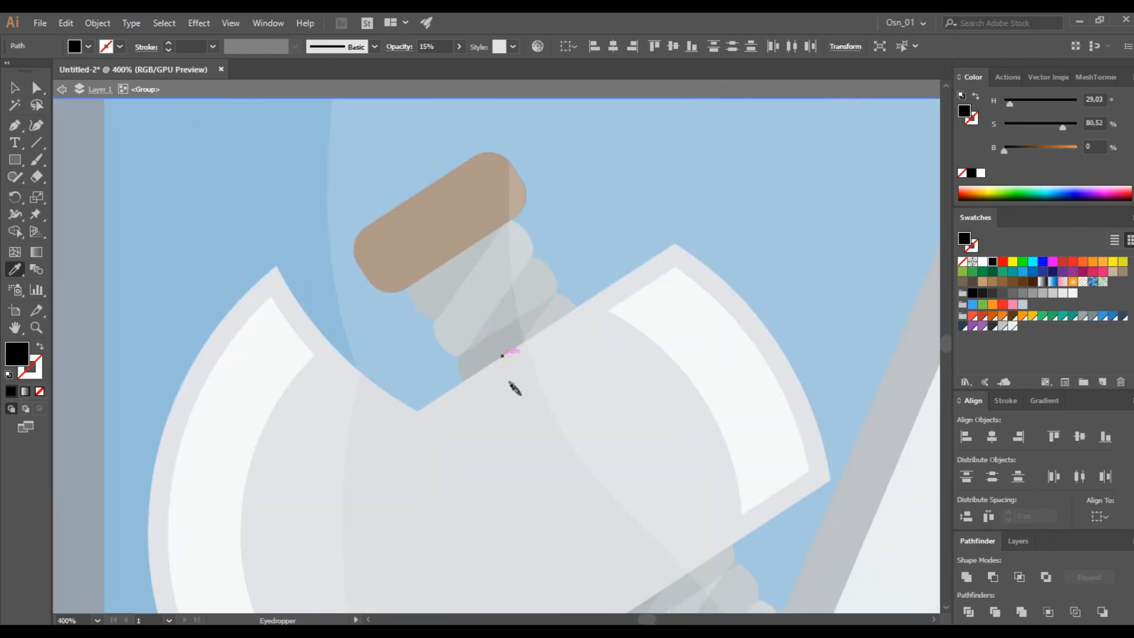
{"action": "scroll", "coordinate": [516, 388], "scroll_direction": "down", "scroll_amount": 3}
{"action": "scroll", "coordinate": [532, 384], "scroll_direction": "up", "scroll_amount": 2}
{"action": "key", "text": "v"}
{"action": "left_click", "coordinate": [119, 189]}
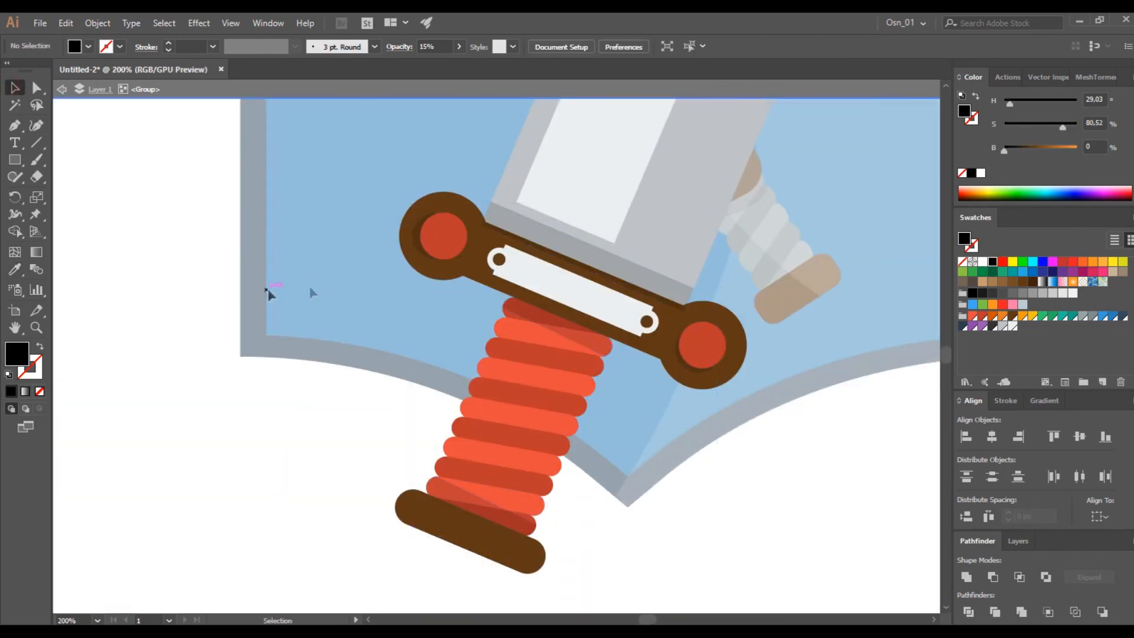
Send the shadow strip at the blade's base backward until it lies behind the guard, and deselect it.
{"action": "left_click", "coordinate": [621, 273]}
{"action": "scroll", "coordinate": [626, 278], "scroll_direction": "up", "scroll_amount": 3}
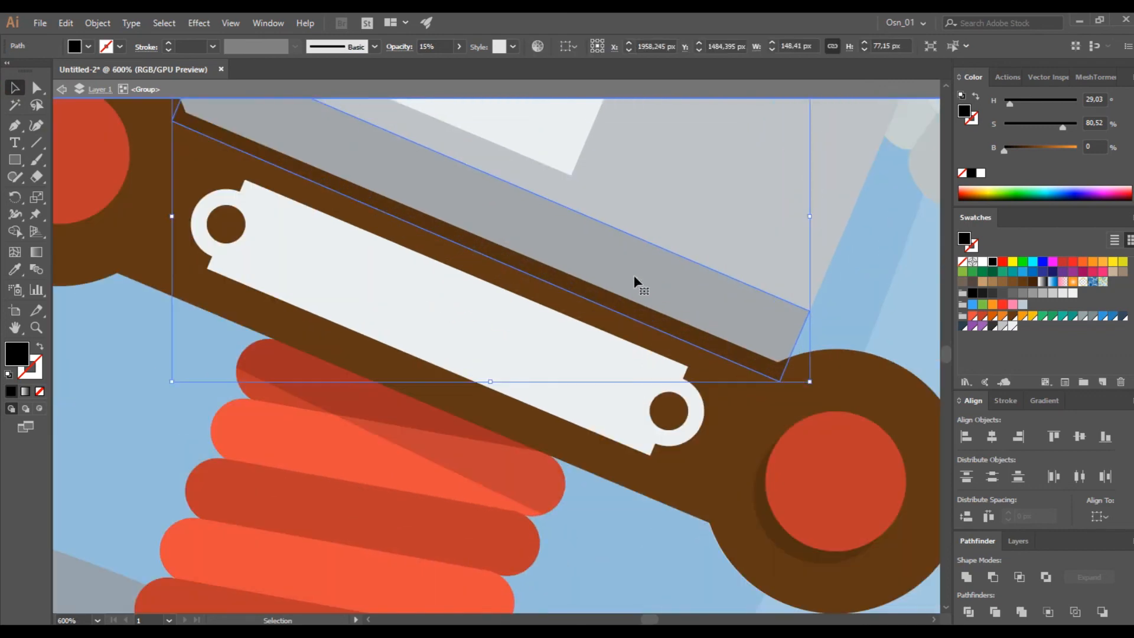
{"action": "key", "text": "ctrl+bracketleft"}
{"action": "key", "text": "ctrl+bracketleft"}
{"action": "key", "text": "ctrl+bracketleft"}
{"action": "key", "text": "ctrl+bracketleft"}
{"action": "key", "text": "ctrl+bracketleft"}
{"action": "key", "text": "ctrl+bracketleft"}
{"action": "key", "text": "ctrl+bracketleft"}
{"action": "key", "text": "ctrl+bracketleft"}
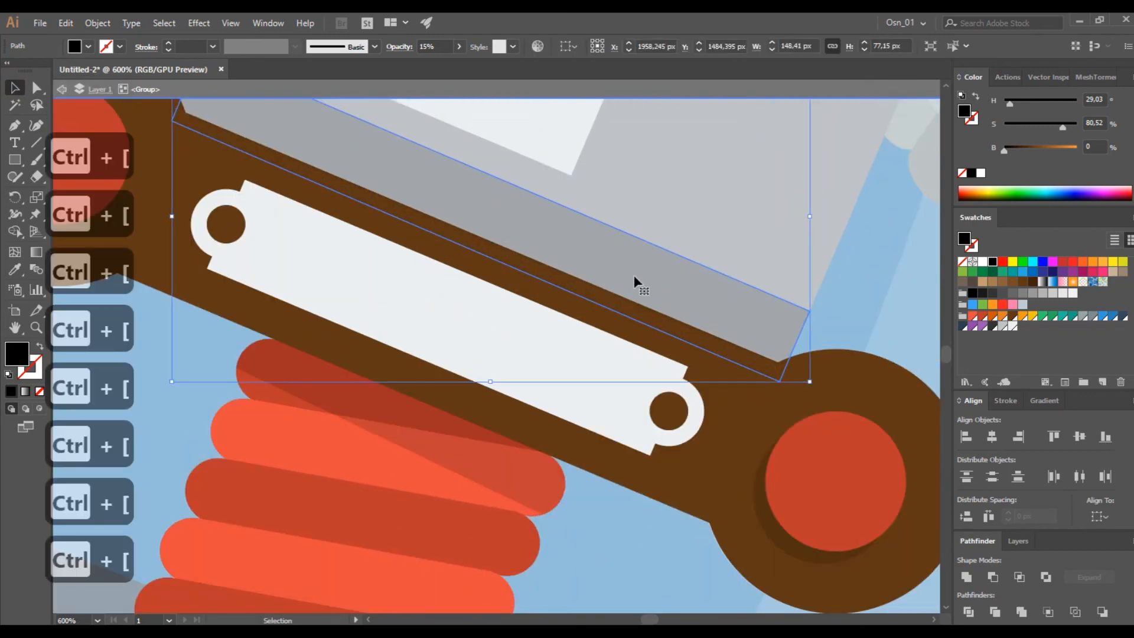
{"action": "scroll", "coordinate": [635, 283], "scroll_direction": "down", "scroll_amount": 8}
{"action": "left_click", "coordinate": [809, 513]}
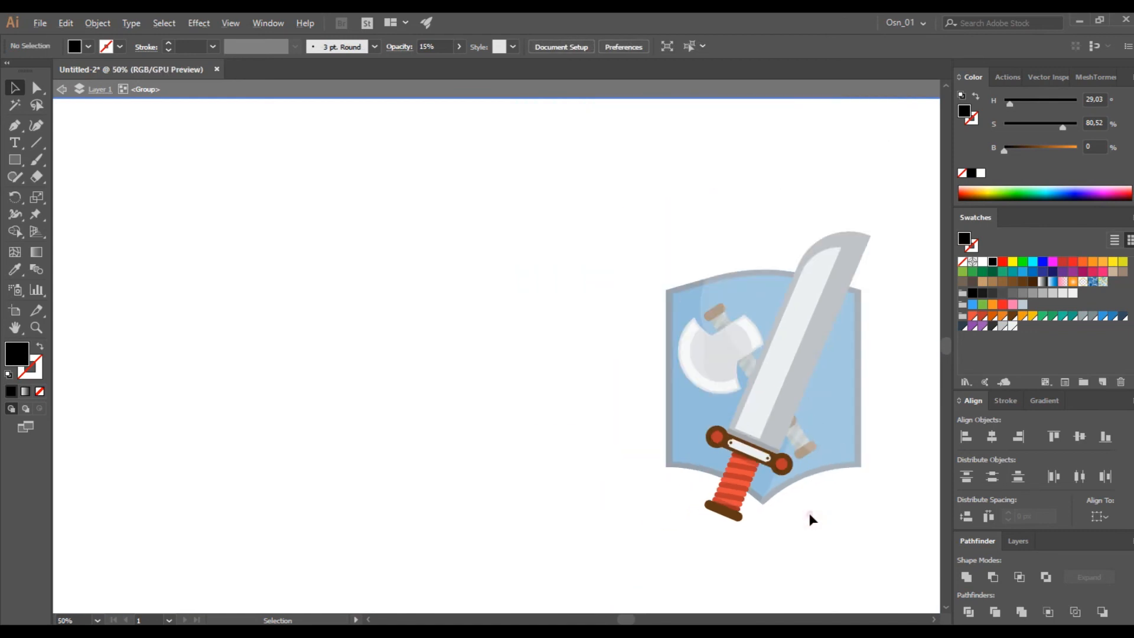
Leave the sword group, create a single-shape copy of the shield and offset it slightly down and to the left.
{"action": "double_click", "coordinate": [809, 513]}
{"action": "scroll", "coordinate": [809, 513], "scroll_direction": "right", "scroll_amount": 3}
{"action": "left_click", "coordinate": [537, 441]}
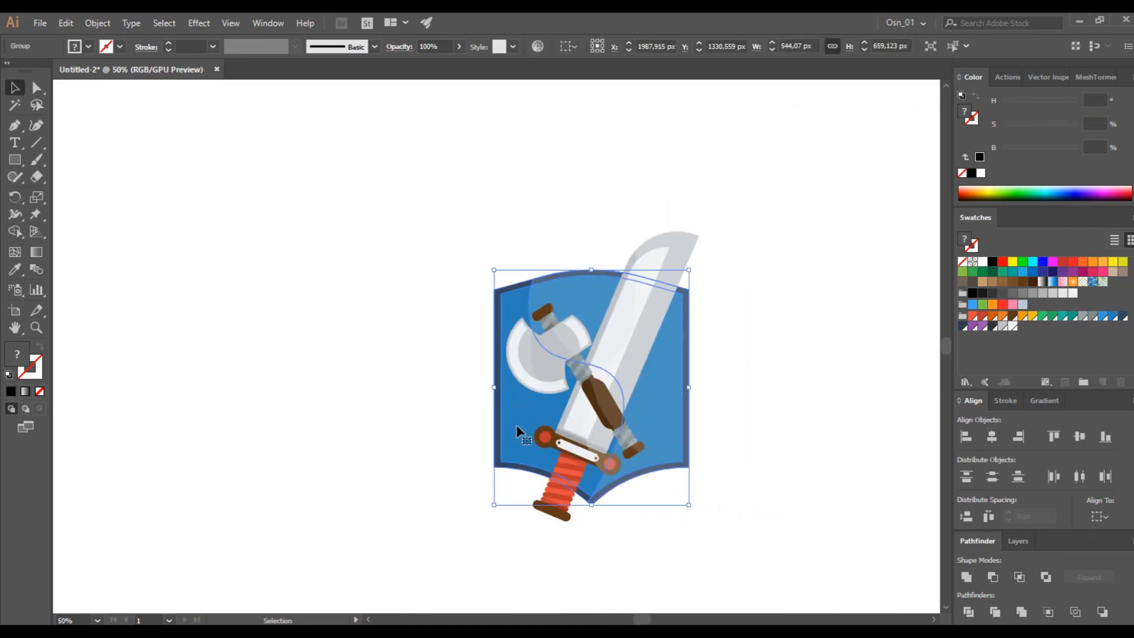
{"action": "left_click", "coordinate": [413, 396]}
{"action": "left_click_drag", "start_coordinate": [494, 433], "coordinate": [487, 440]}
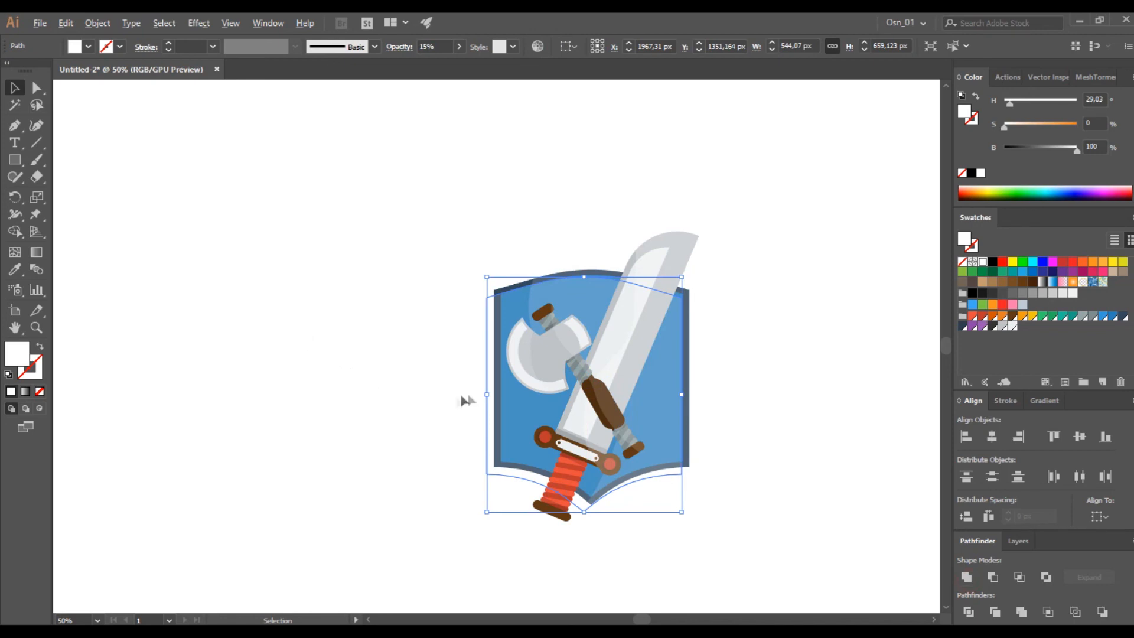
Give the offset shield copy the black 15% opacity fill sampled from the grip's shadow, and deselect it.
{"action": "scroll", "coordinate": [456, 400], "scroll_direction": "up", "scroll_amount": 2}
{"action": "scroll", "coordinate": [456, 400], "scroll_direction": "down", "scroll_amount": 3}
{"action": "scroll", "coordinate": [592, 450], "scroll_direction": "up", "scroll_amount": 3}
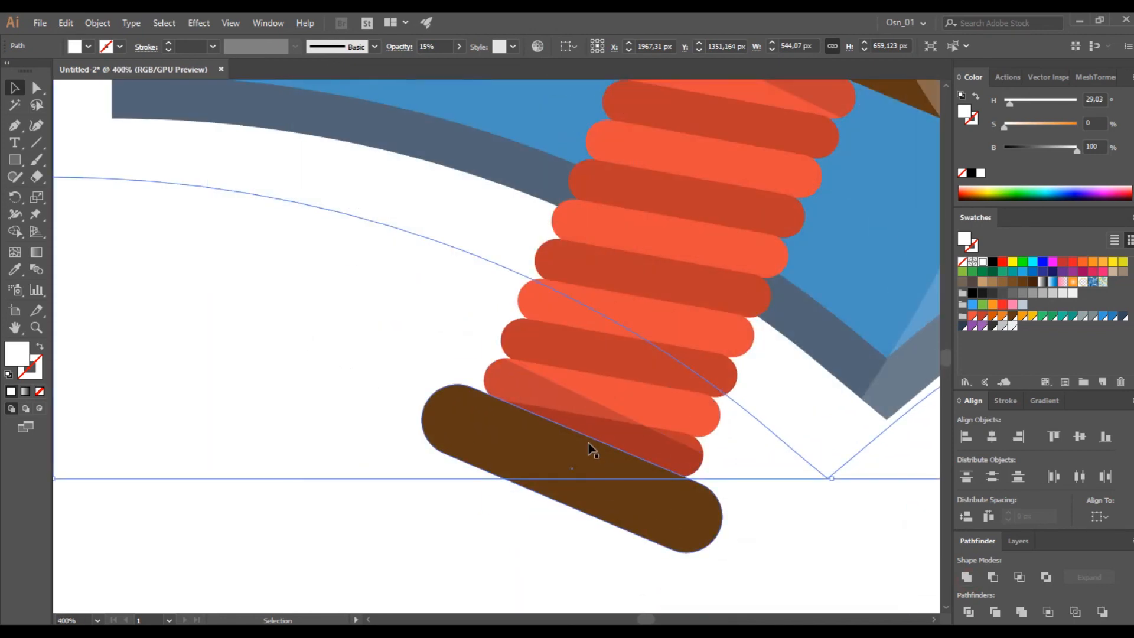
{"action": "key", "text": "i"}
{"action": "left_click", "coordinate": [540, 391]}
{"action": "scroll", "coordinate": [353, 307], "scroll_direction": "down", "scroll_amount": 7}
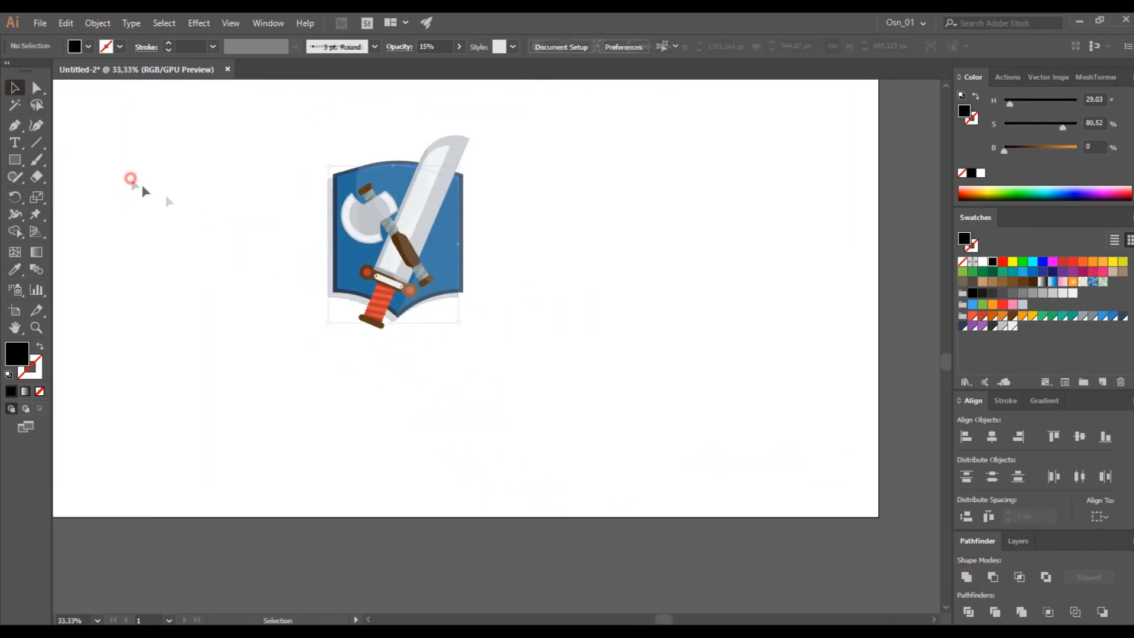
{"action": "left_click", "coordinate": [131, 183]}
Draw a black rectangle of about 2212 by 1972 px over the artwork.
{"action": "scroll", "coordinate": [238, 235], "scroll_direction": "up", "scroll_amount": 2}
{"action": "scroll", "coordinate": [243, 244], "scroll_direction": "left", "scroll_amount": 2}
{"action": "scroll", "coordinate": [142, 247], "scroll_direction": "down", "scroll_amount": 3}
{"action": "scroll", "coordinate": [152, 132], "scroll_direction": "left", "scroll_amount": 2}
{"action": "left_click_drag", "start_coordinate": [152, 131], "coordinate": [548, 482]}
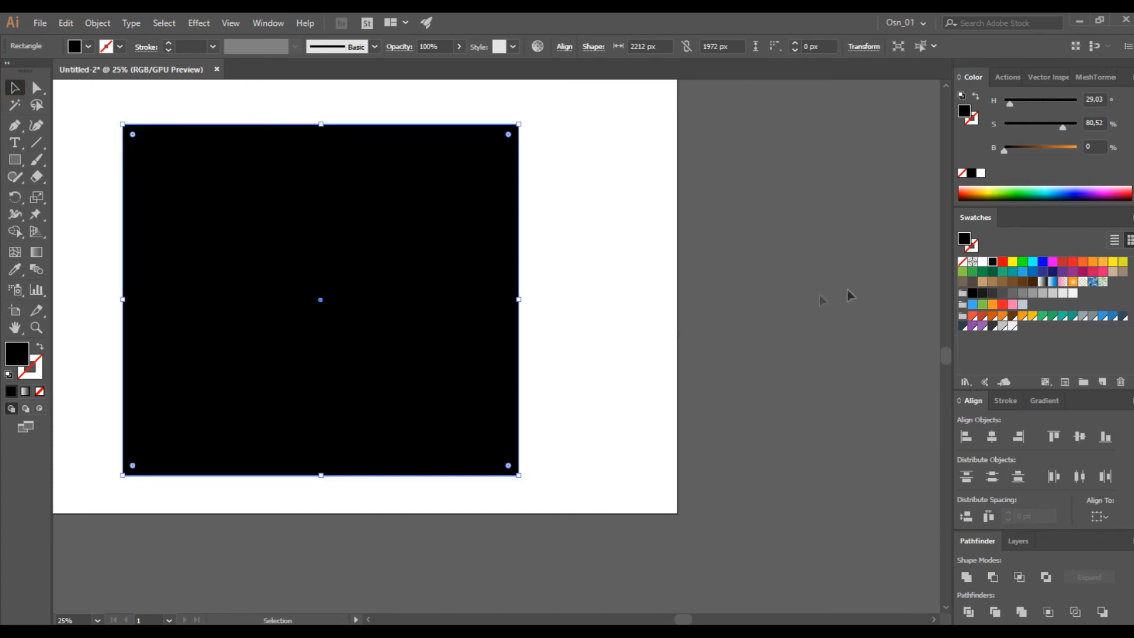
Fill the large rectangle with a white-to-black gradient and set its type to Radial.
{"action": "scroll", "coordinate": [747, 317], "scroll_direction": "left", "scroll_amount": 4}
{"action": "key", "text": "g"}
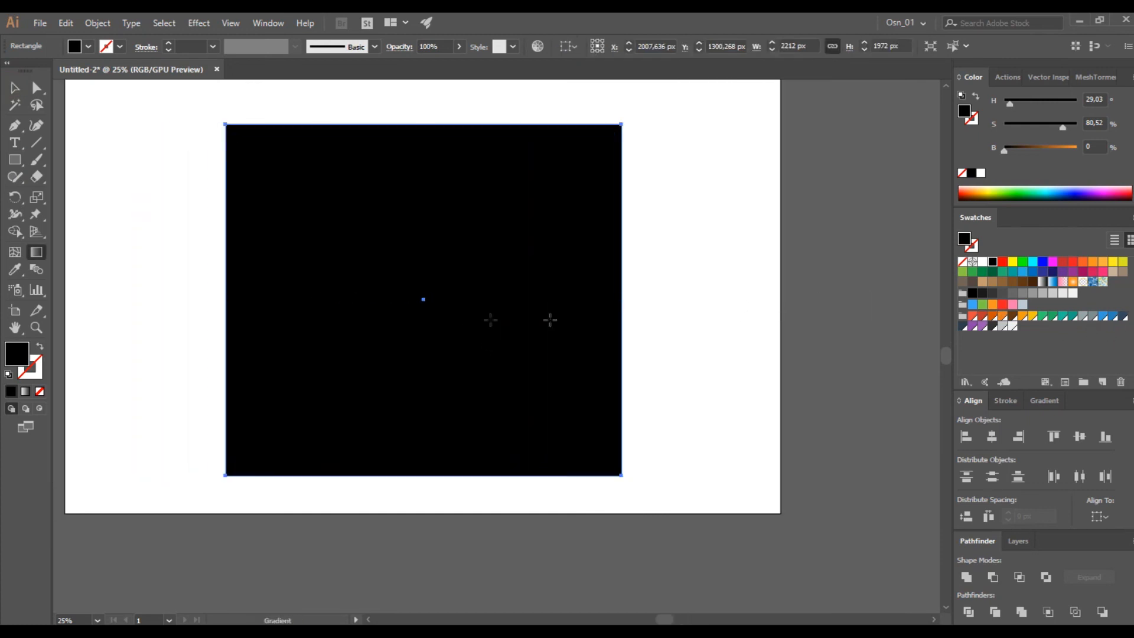
{"action": "left_click", "coordinate": [424, 300]}
{"action": "left_click", "coordinate": [1045, 400]}
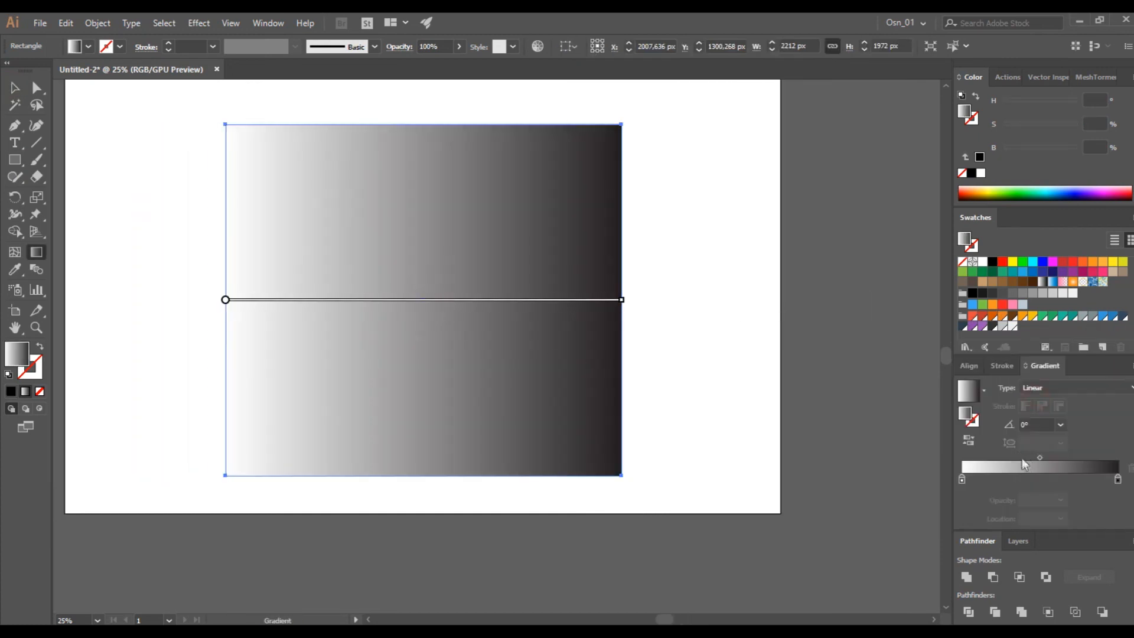
{"action": "left_click", "coordinate": [1040, 388]}
{"action": "left_click", "coordinate": [1059, 415]}
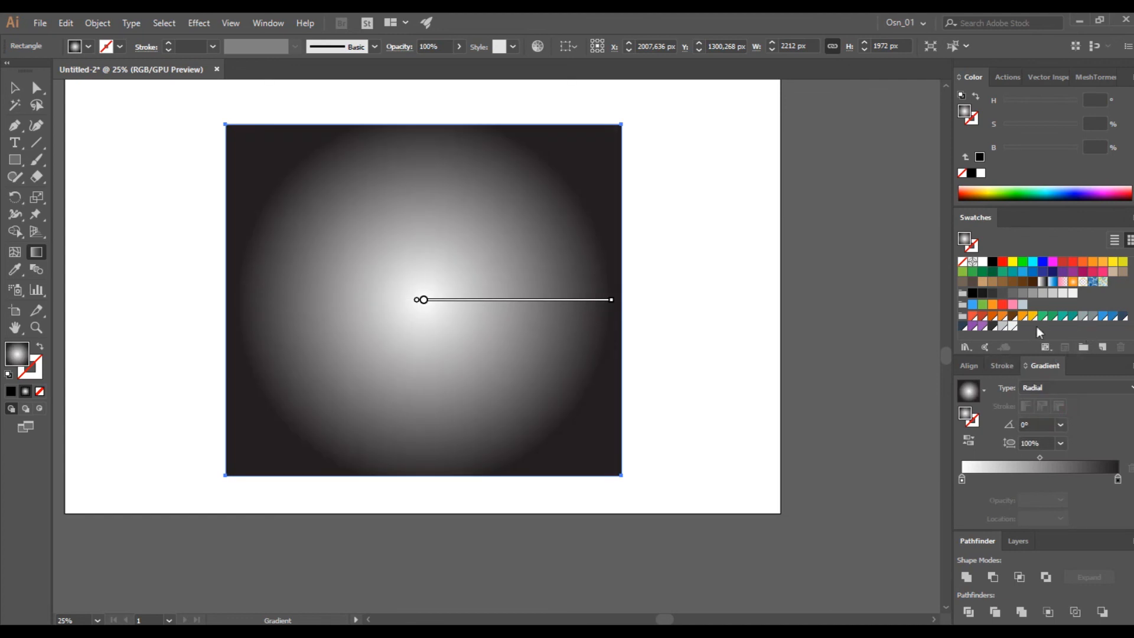
Change the radial gradient's white centre stop to blue (R=41 G=127 B=184) and send the rectangle behind all artwork.
{"action": "left_click", "coordinate": [962, 481]}
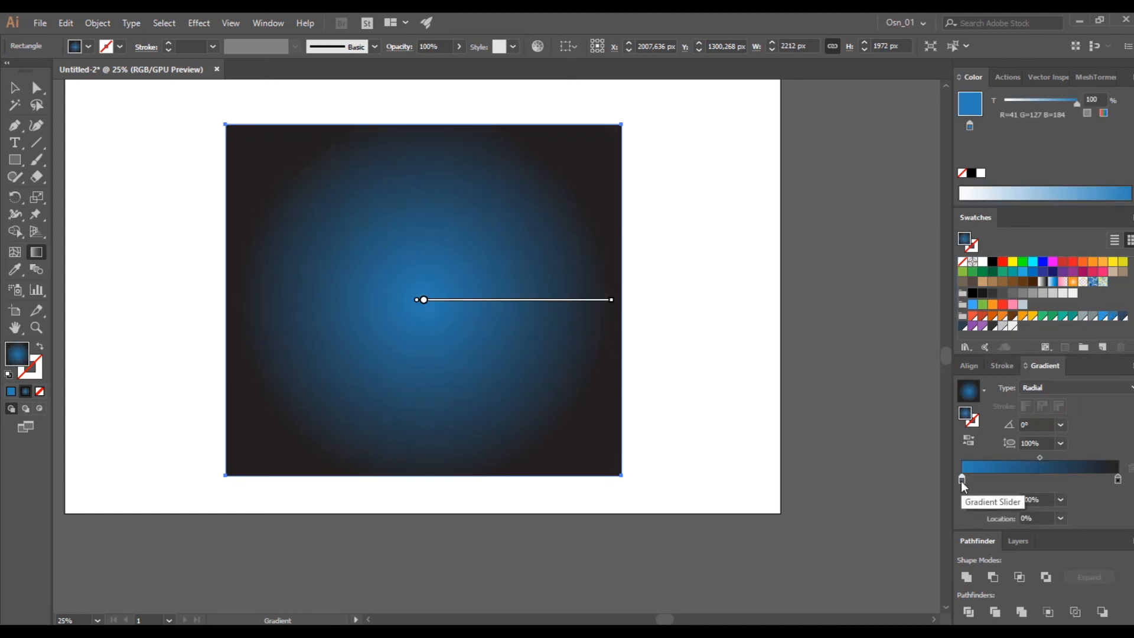
{"action": "key", "text": "v"}
{"action": "key", "text": "ctrl+shift+bracketleft"}
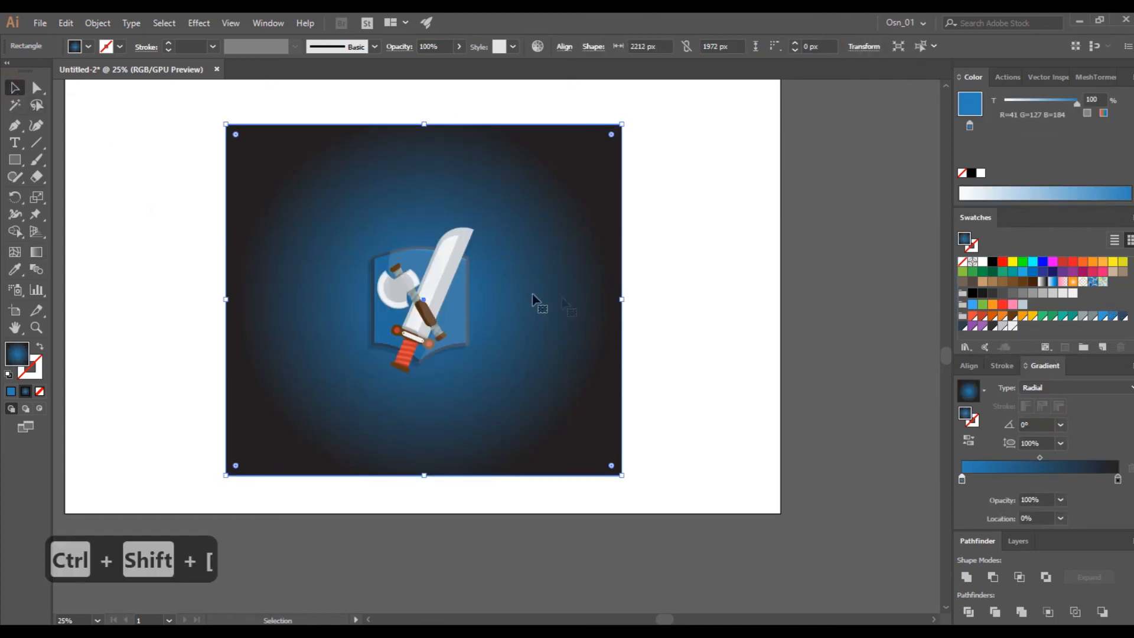
Select the shield, sword and axe without the background, enlarge them together to about 858 by 1179 px, and deselect.
{"action": "left_click", "coordinate": [685, 322]}
{"action": "left_click_drag", "start_coordinate": [503, 430], "coordinate": [507, 432]}
{"action": "left_click", "coordinate": [548, 280], "text": "shift"}
{"action": "left_click_drag", "start_coordinate": [473, 227], "coordinate": [498, 195]}
{"action": "scroll", "coordinate": [471, 284], "scroll_direction": "up", "scroll_amount": 2}
{"action": "scroll", "coordinate": [470, 282], "scroll_direction": "left", "scroll_amount": 3}
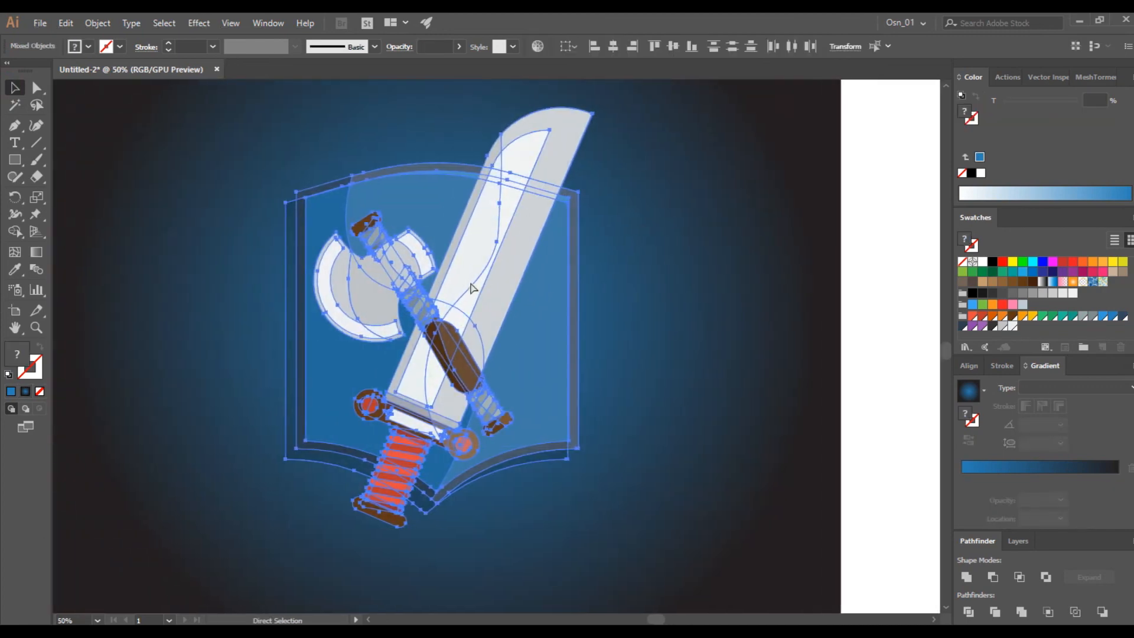
{"action": "left_click", "coordinate": [909, 319]}
{"action": "scroll", "coordinate": [912, 320], "scroll_direction": "left", "scroll_amount": 1}
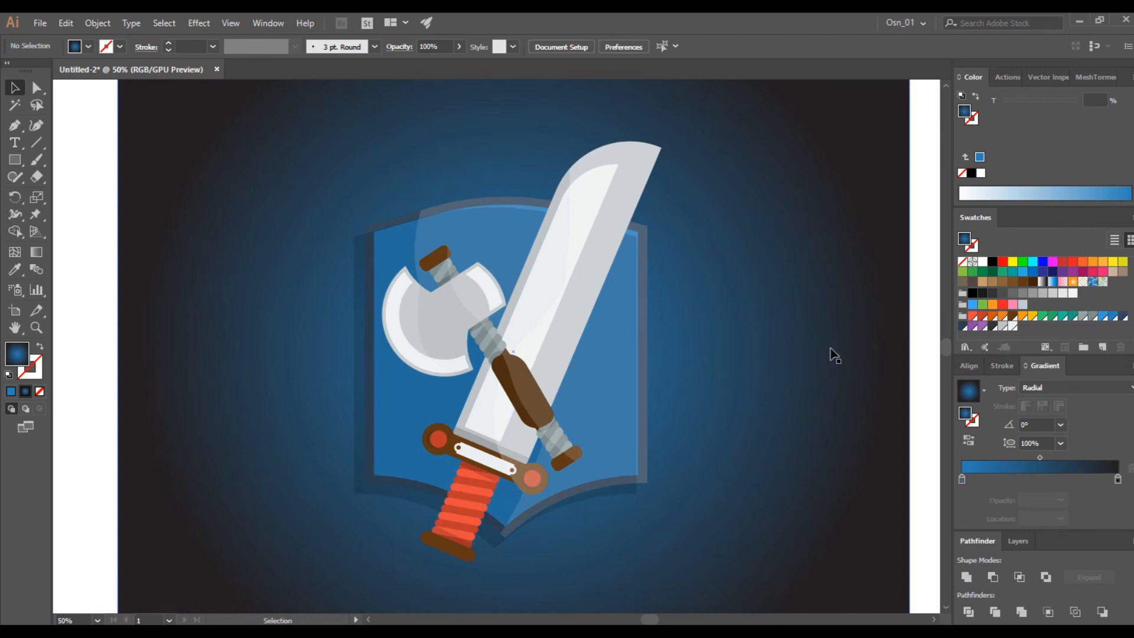
Stretch the gradient background rectangle to the artboard's edges on all sides and deselect it.
{"action": "scroll", "coordinate": [833, 354], "scroll_direction": "down", "scroll_amount": 3}
{"action": "left_click", "coordinate": [801, 337]}
{"action": "left_click_drag", "start_coordinate": [773, 232], "coordinate": [878, 195]}
{"action": "left_click_drag", "start_coordinate": [508, 466], "coordinate": [398, 492]}
{"action": "left_click_drag", "start_coordinate": [431, 283], "coordinate": [430, 253]}
{"action": "left_click_drag", "start_coordinate": [400, 198], "coordinate": [400, 197]}
{"action": "left_click_drag", "start_coordinate": [773, 473], "coordinate": [877, 492]}
{"action": "key", "text": "ctrl+shift+a"}
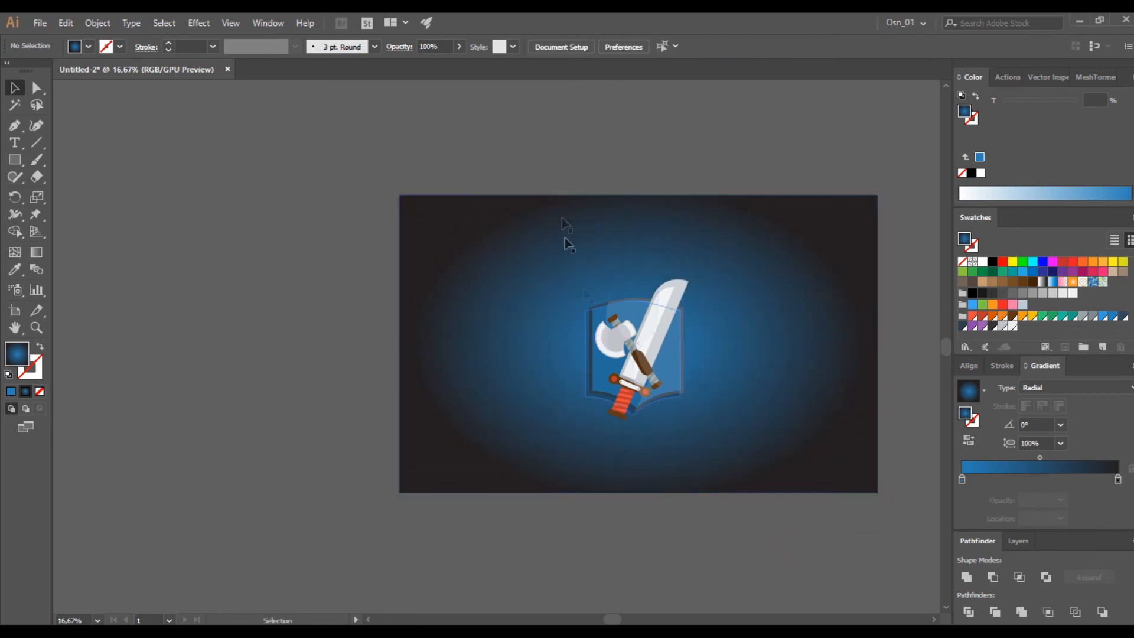
Group all the shield, sword and axe artwork, leaving out the background rectangle.
{"action": "key", "text": "ctrl+a"}
{"action": "left_click", "coordinate": [747, 382], "text": "shift"}
{"action": "key", "text": "ctrl+g"}
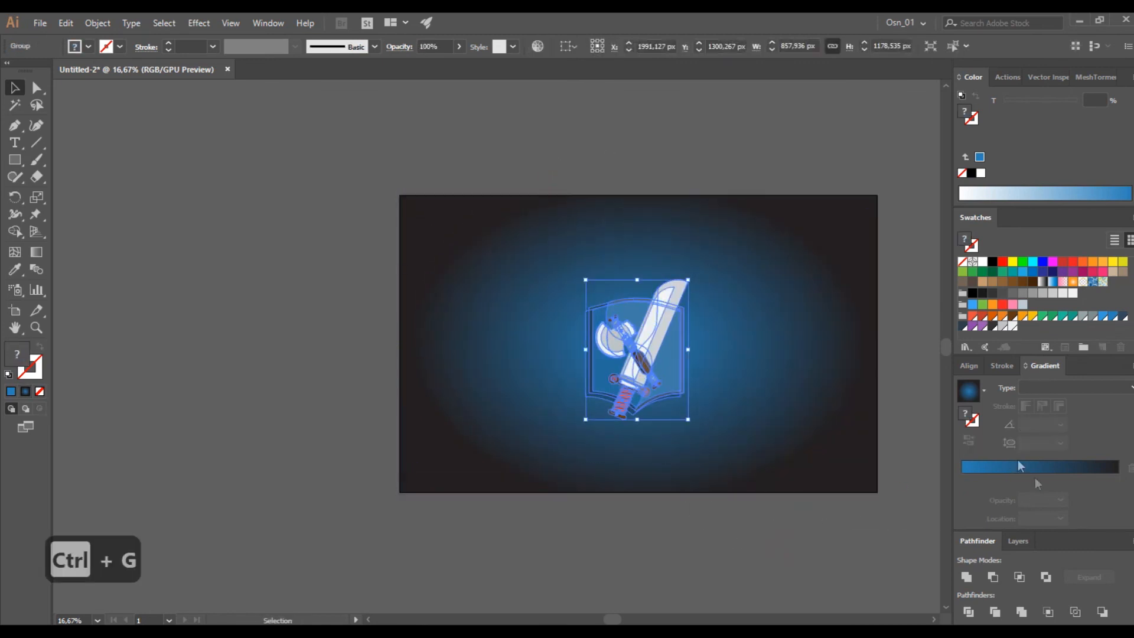
Align the artwork group to the artboard, centring it both horizontally and vertically.
{"action": "left_click", "coordinate": [969, 367]}
{"action": "left_click", "coordinate": [1100, 516]}
{"action": "left_click", "coordinate": [1038, 562]}
{"action": "left_click", "coordinate": [992, 437]}
{"action": "left_click", "coordinate": [1080, 437]}
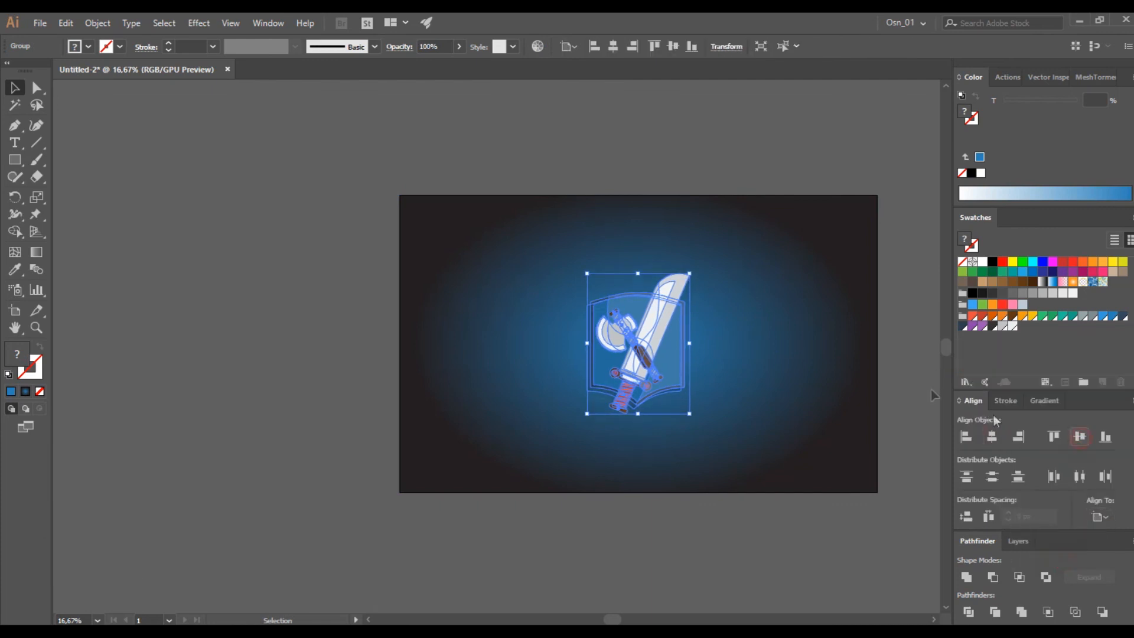
Scale the artwork group up proportionally to about one and a half times its size around its centre, and deselect it.
{"action": "left_click_drag", "start_coordinate": [694, 277], "coordinate": [750, 245]}
{"action": "key", "text": "ctrl+shift+a"}
{"action": "scroll", "coordinate": [782, 337], "scroll_direction": "up", "scroll_amount": 2}
{"action": "scroll", "coordinate": [786, 341], "scroll_direction": "left", "scroll_amount": 3}
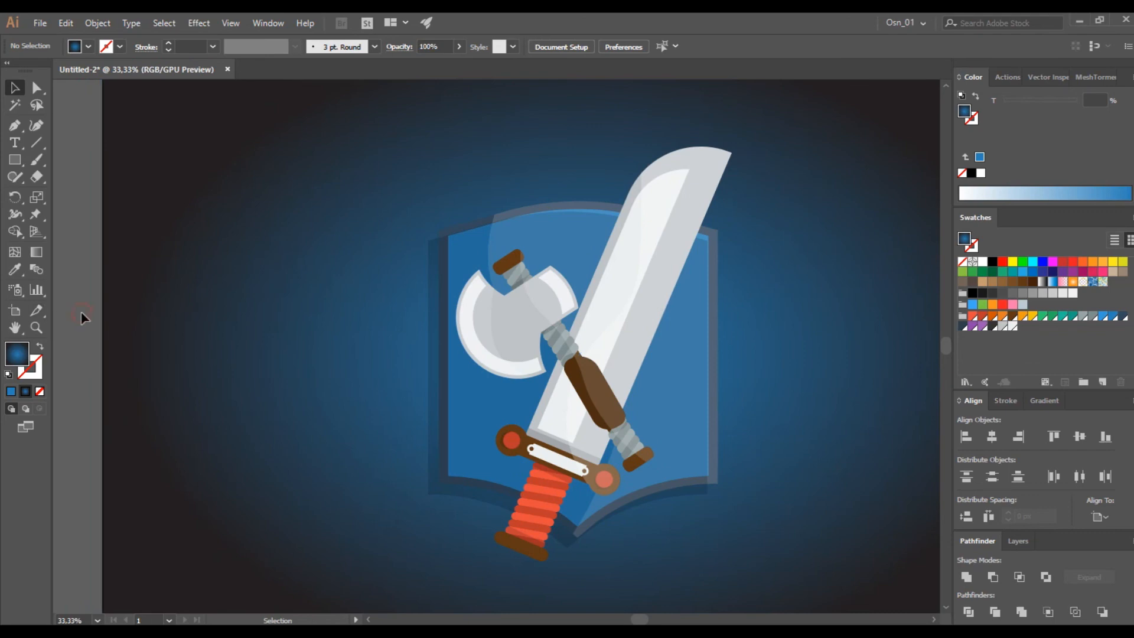